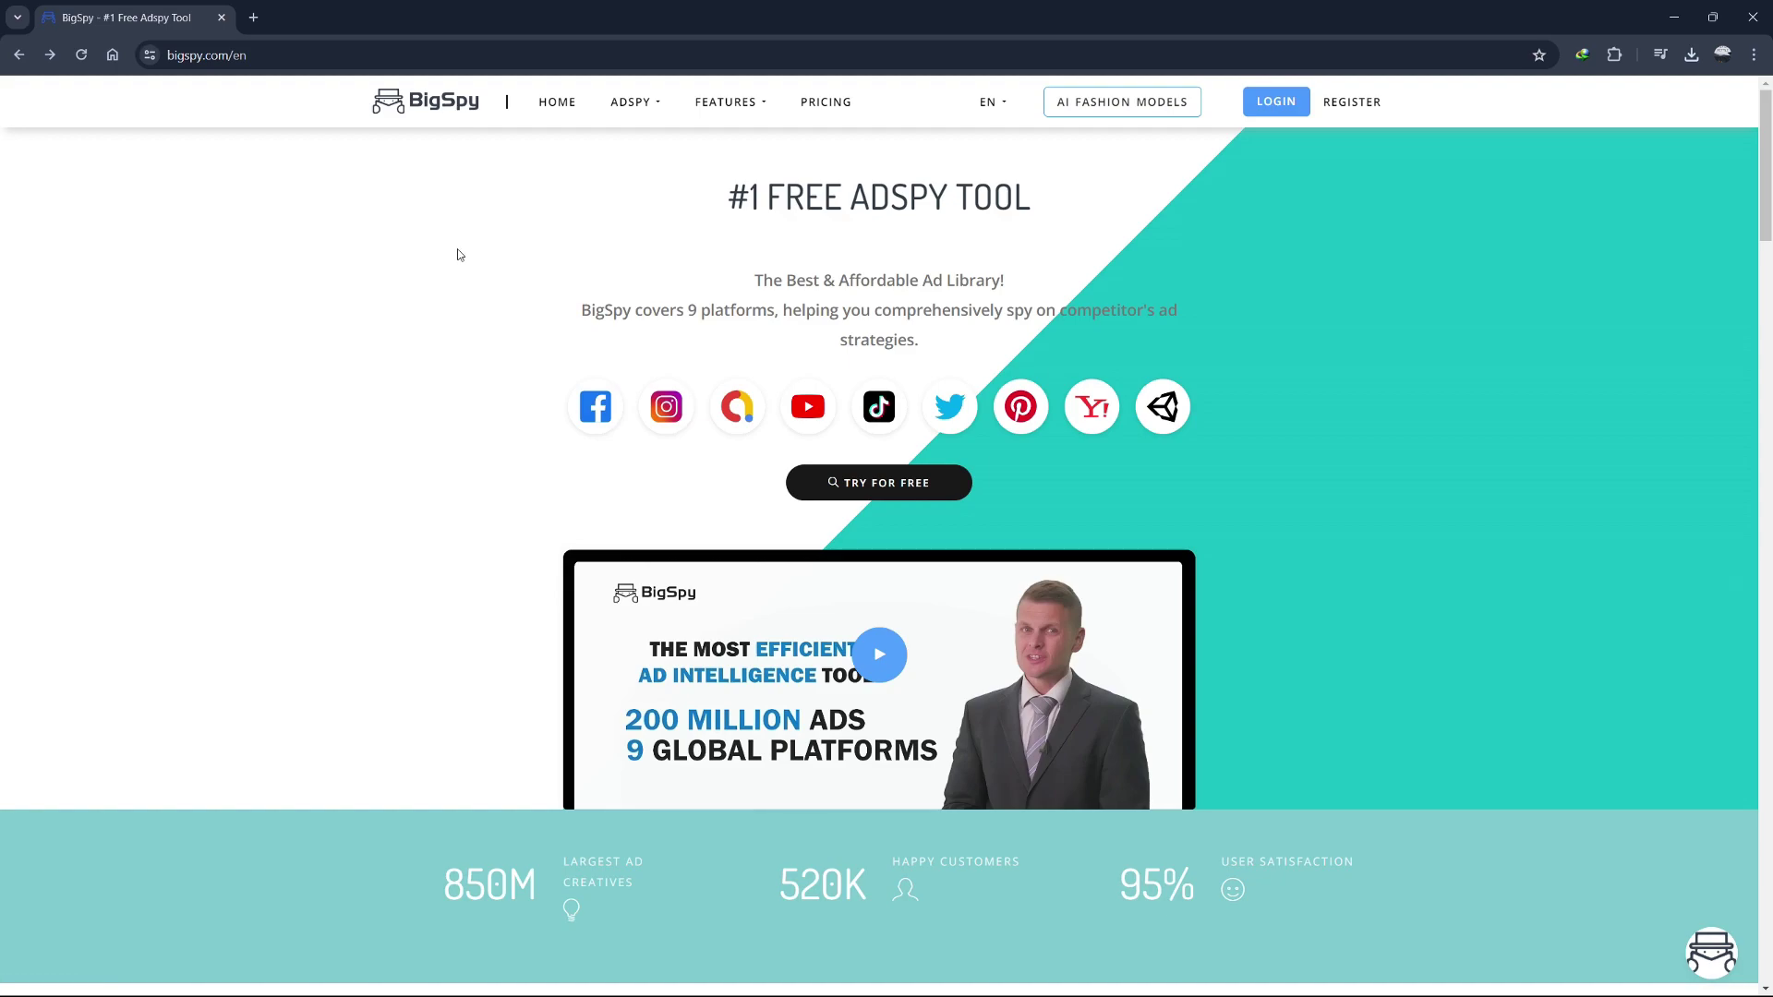
Look over the BigSpy landing page, then sign in with a Google account.
drag(766, 220, 1096, 210)
click(1073, 212)
scroll(1767, 199, down, 2)
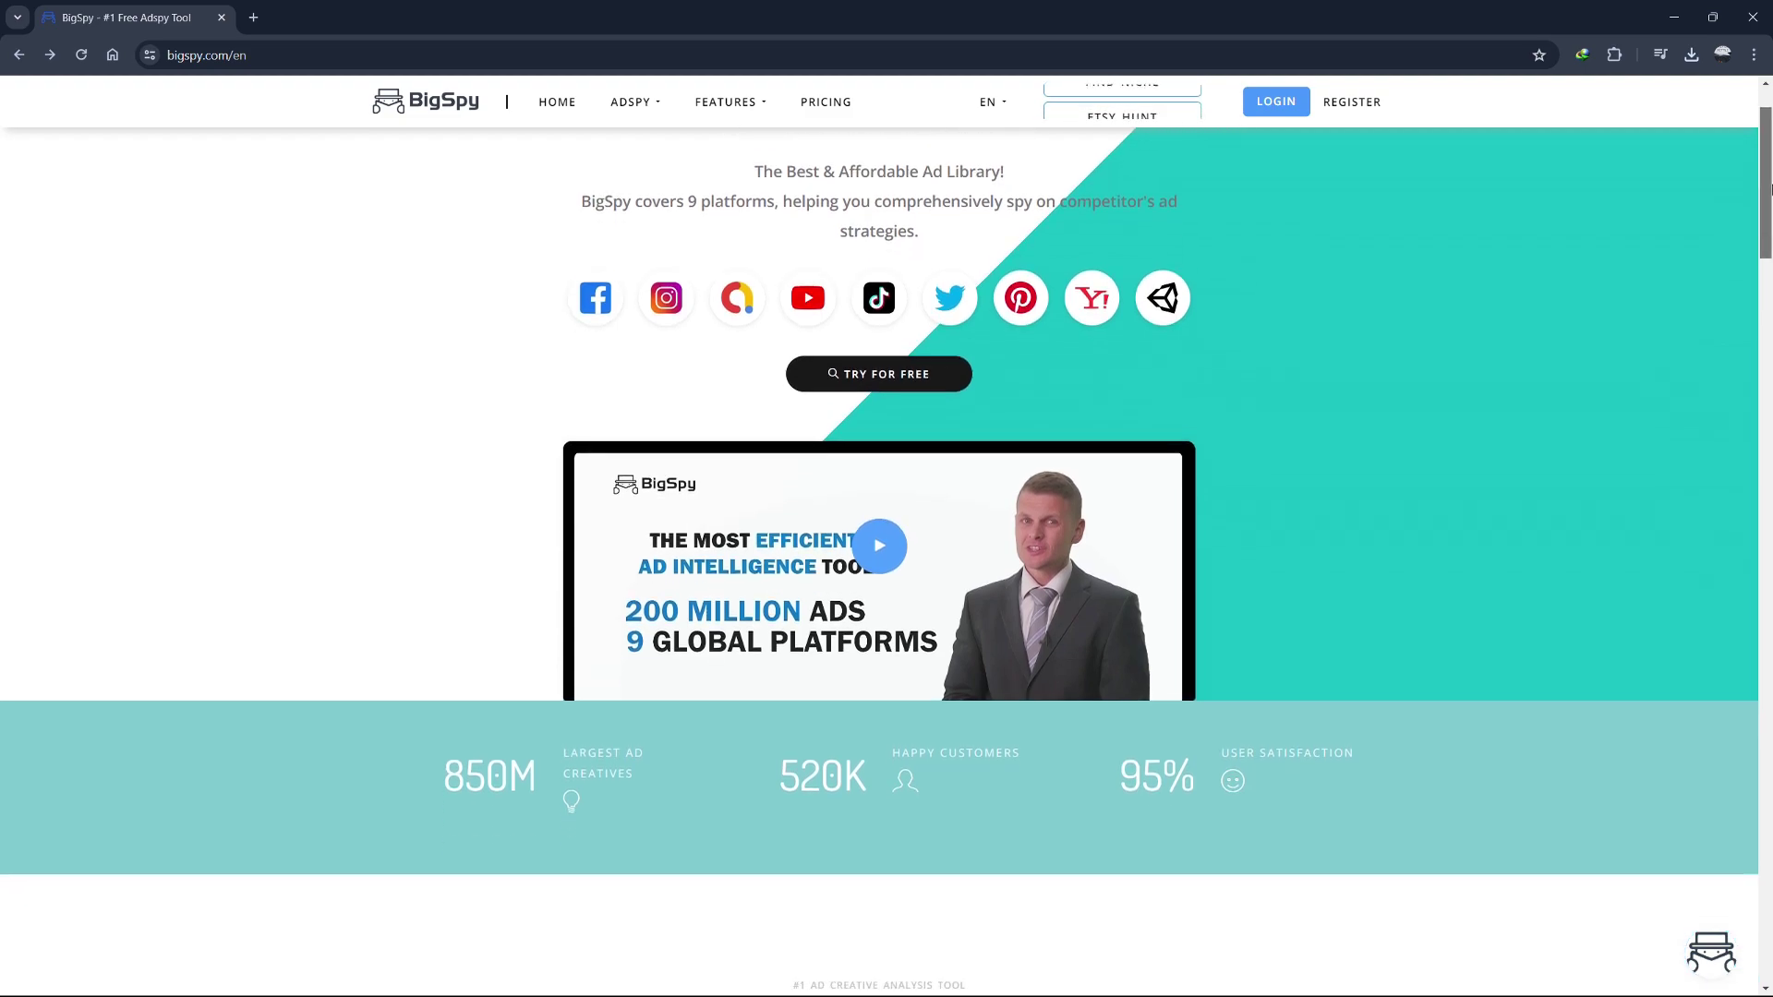
drag(1767, 199, 1653, 176)
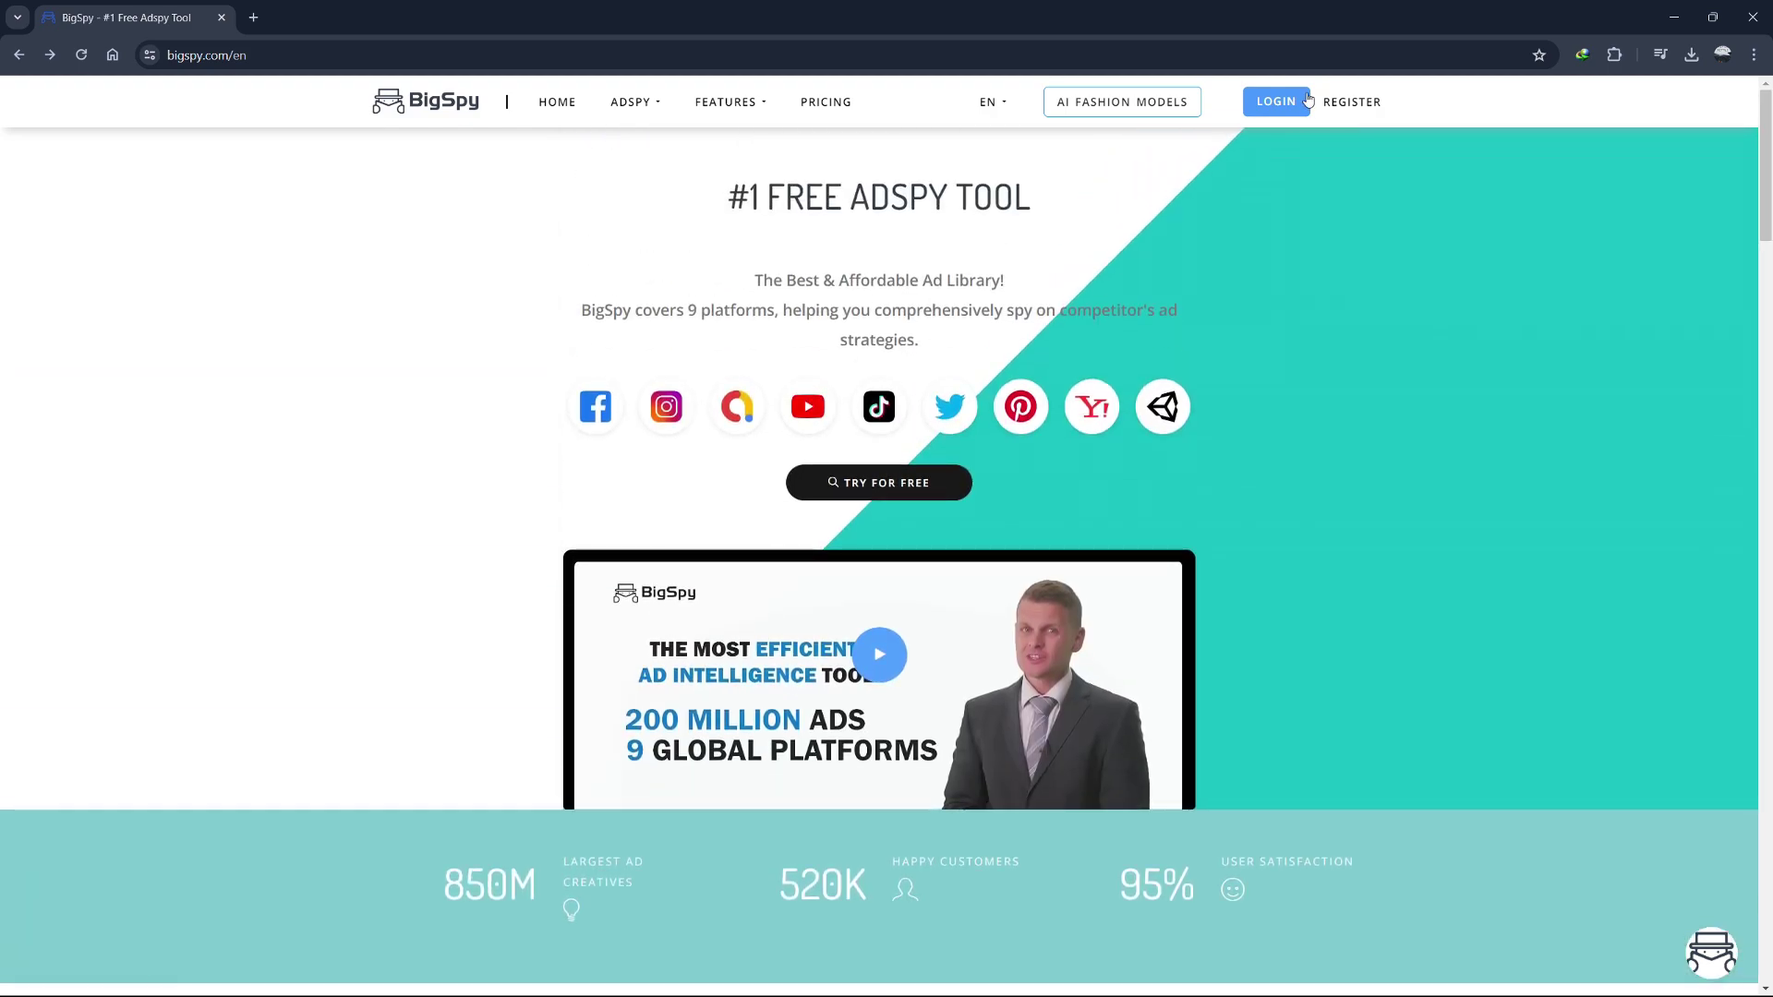
click(1276, 101)
click(1127, 673)
click(831, 477)
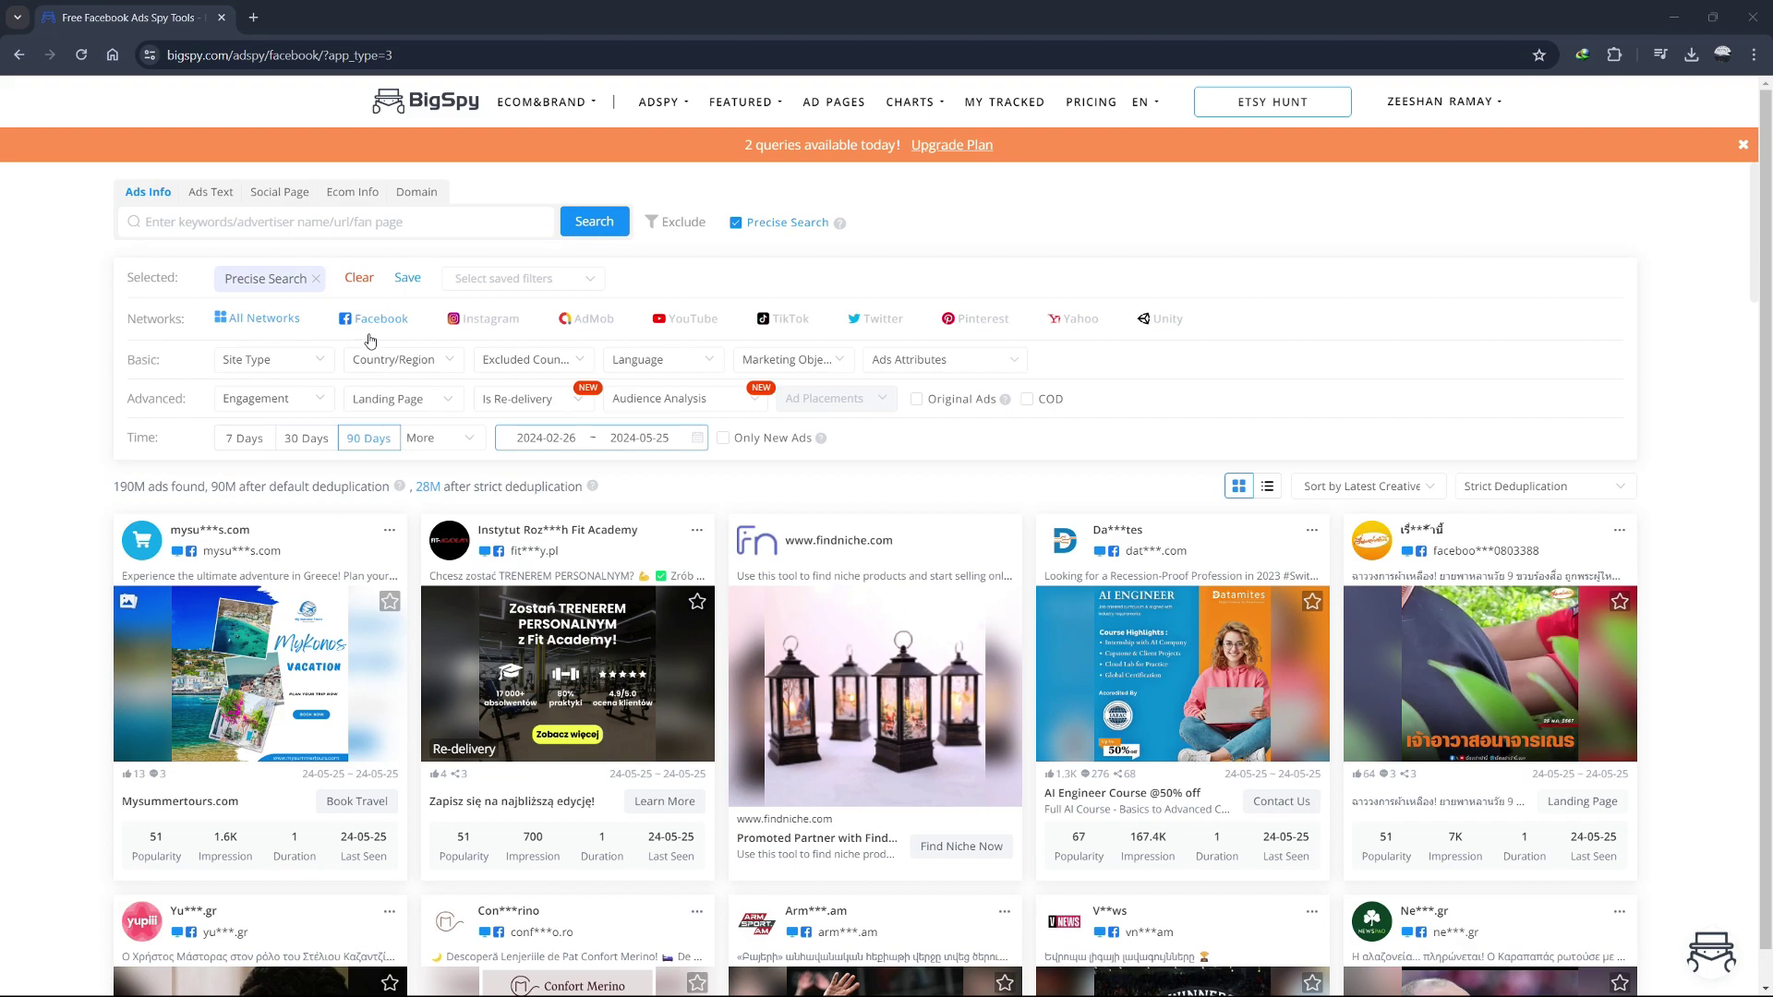
Filter the ad search to the Facebook network and scan the 190M ad results.
click(373, 325)
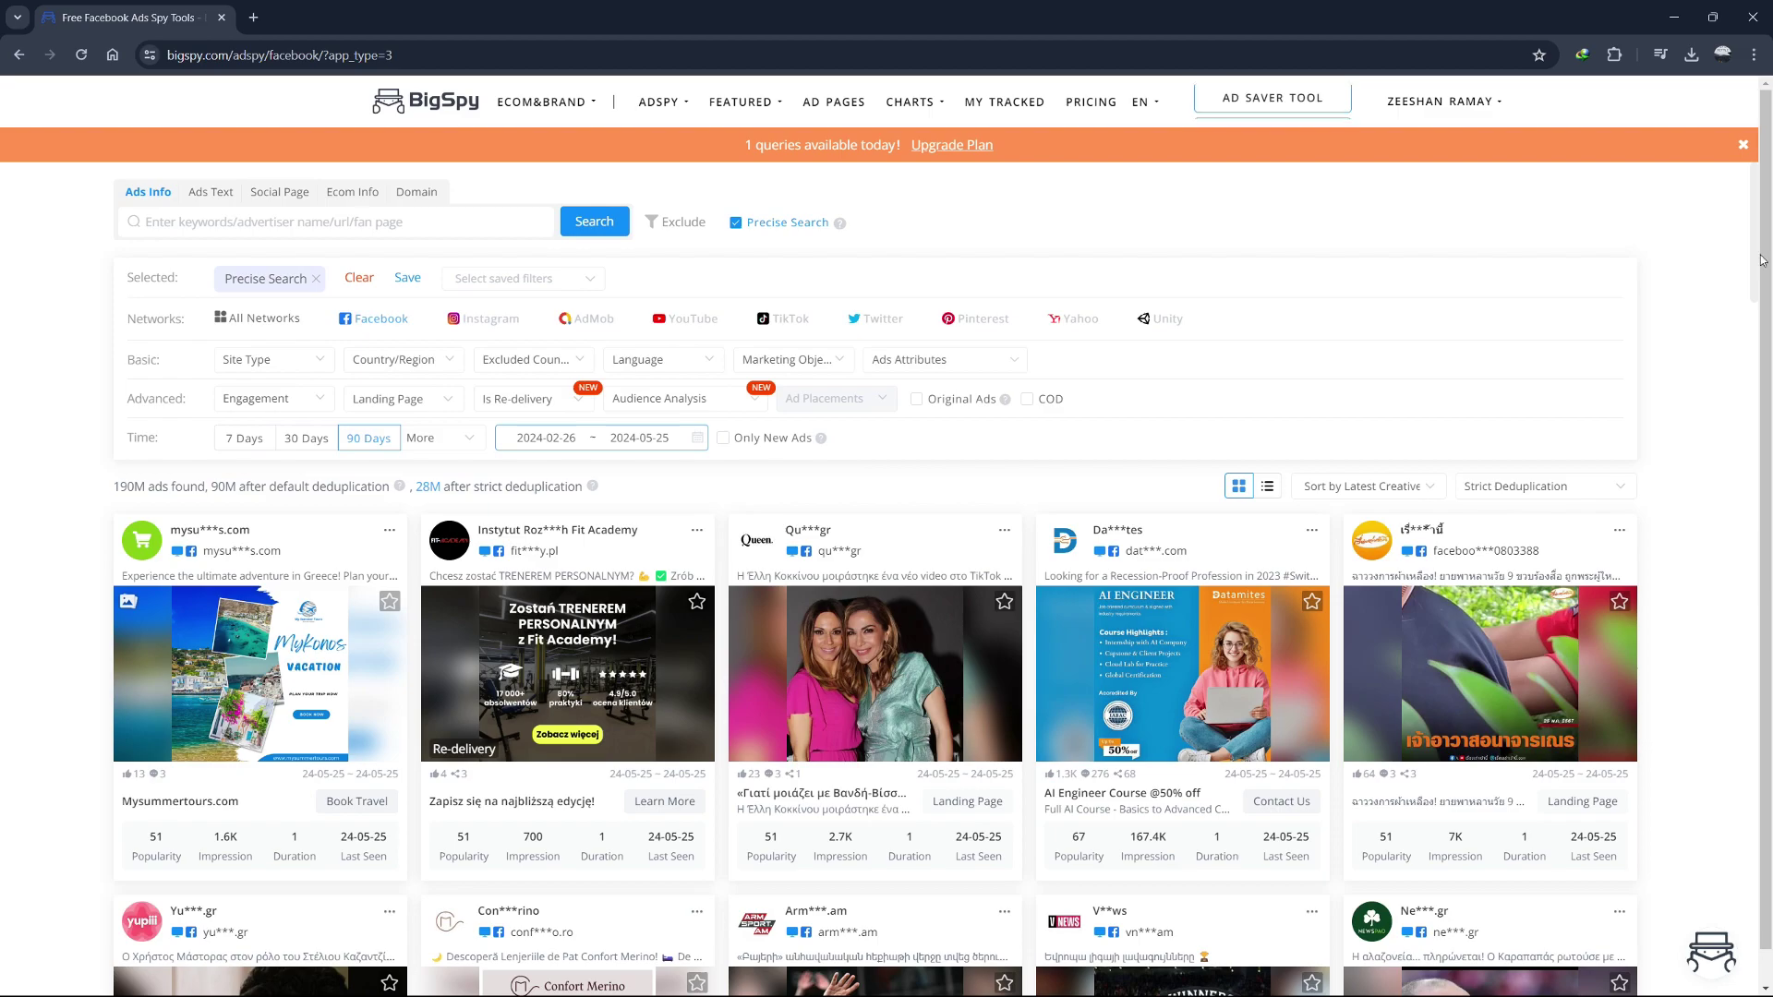
drag(1767, 268, 1766, 318)
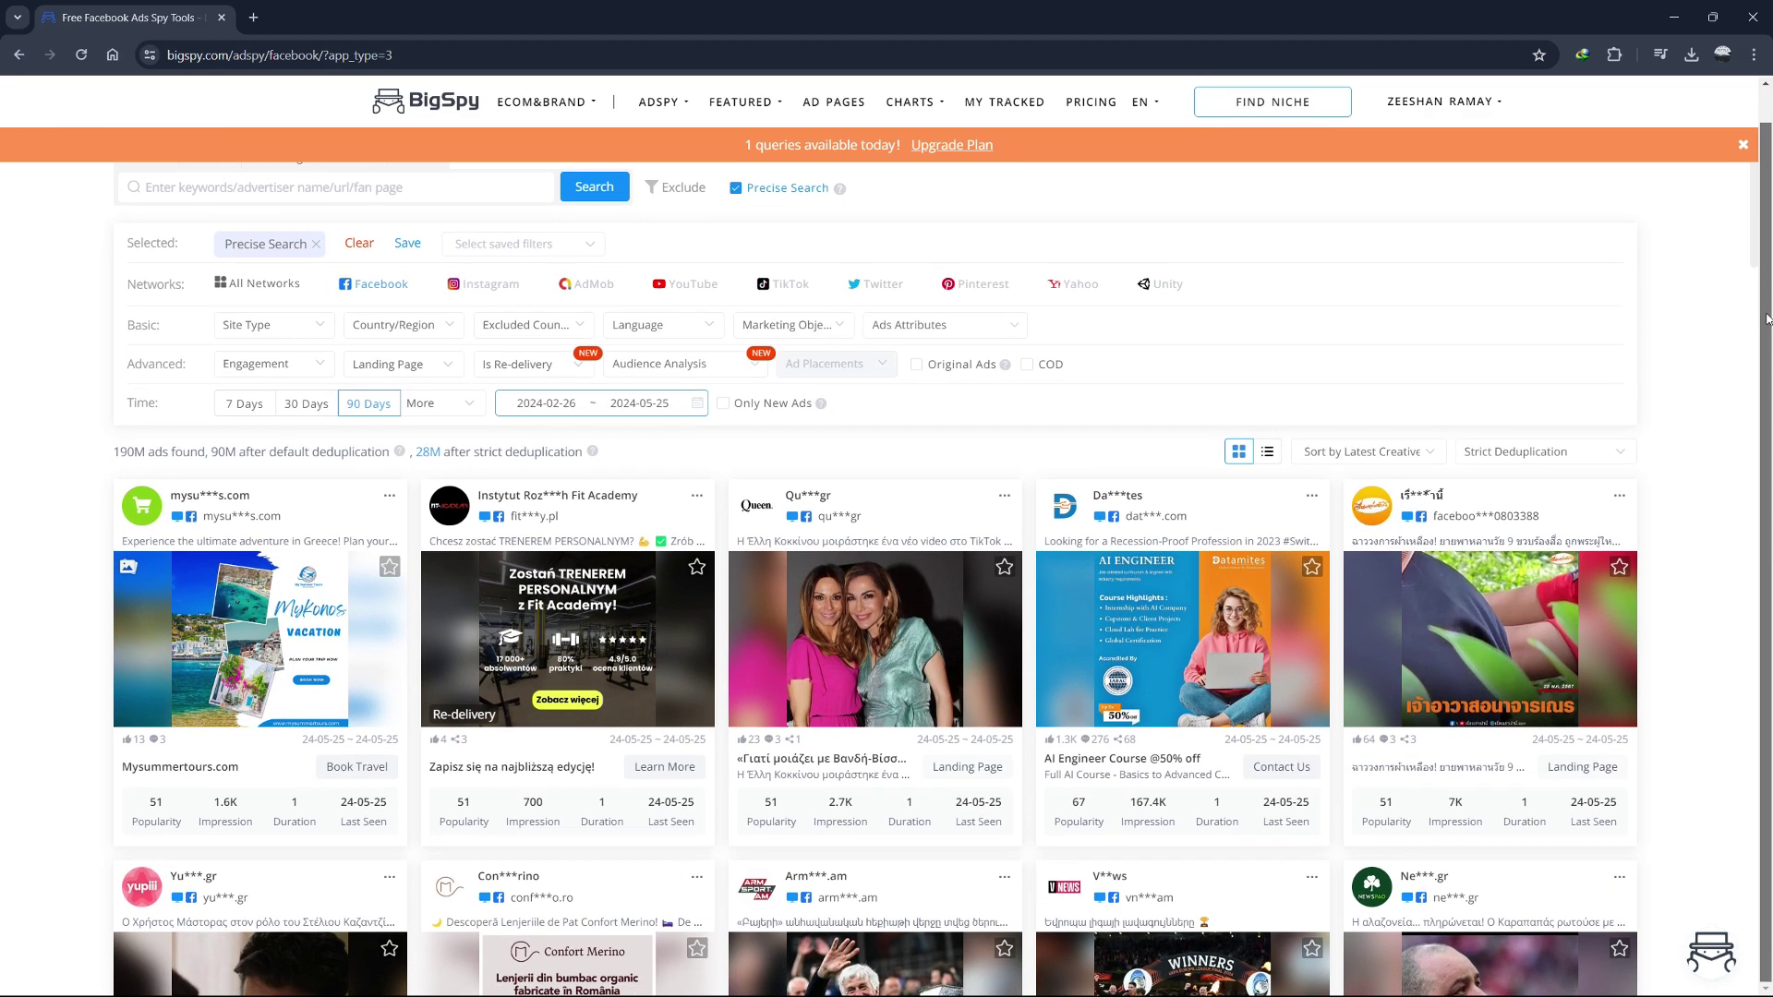
scroll(1590, 407, down, 5)
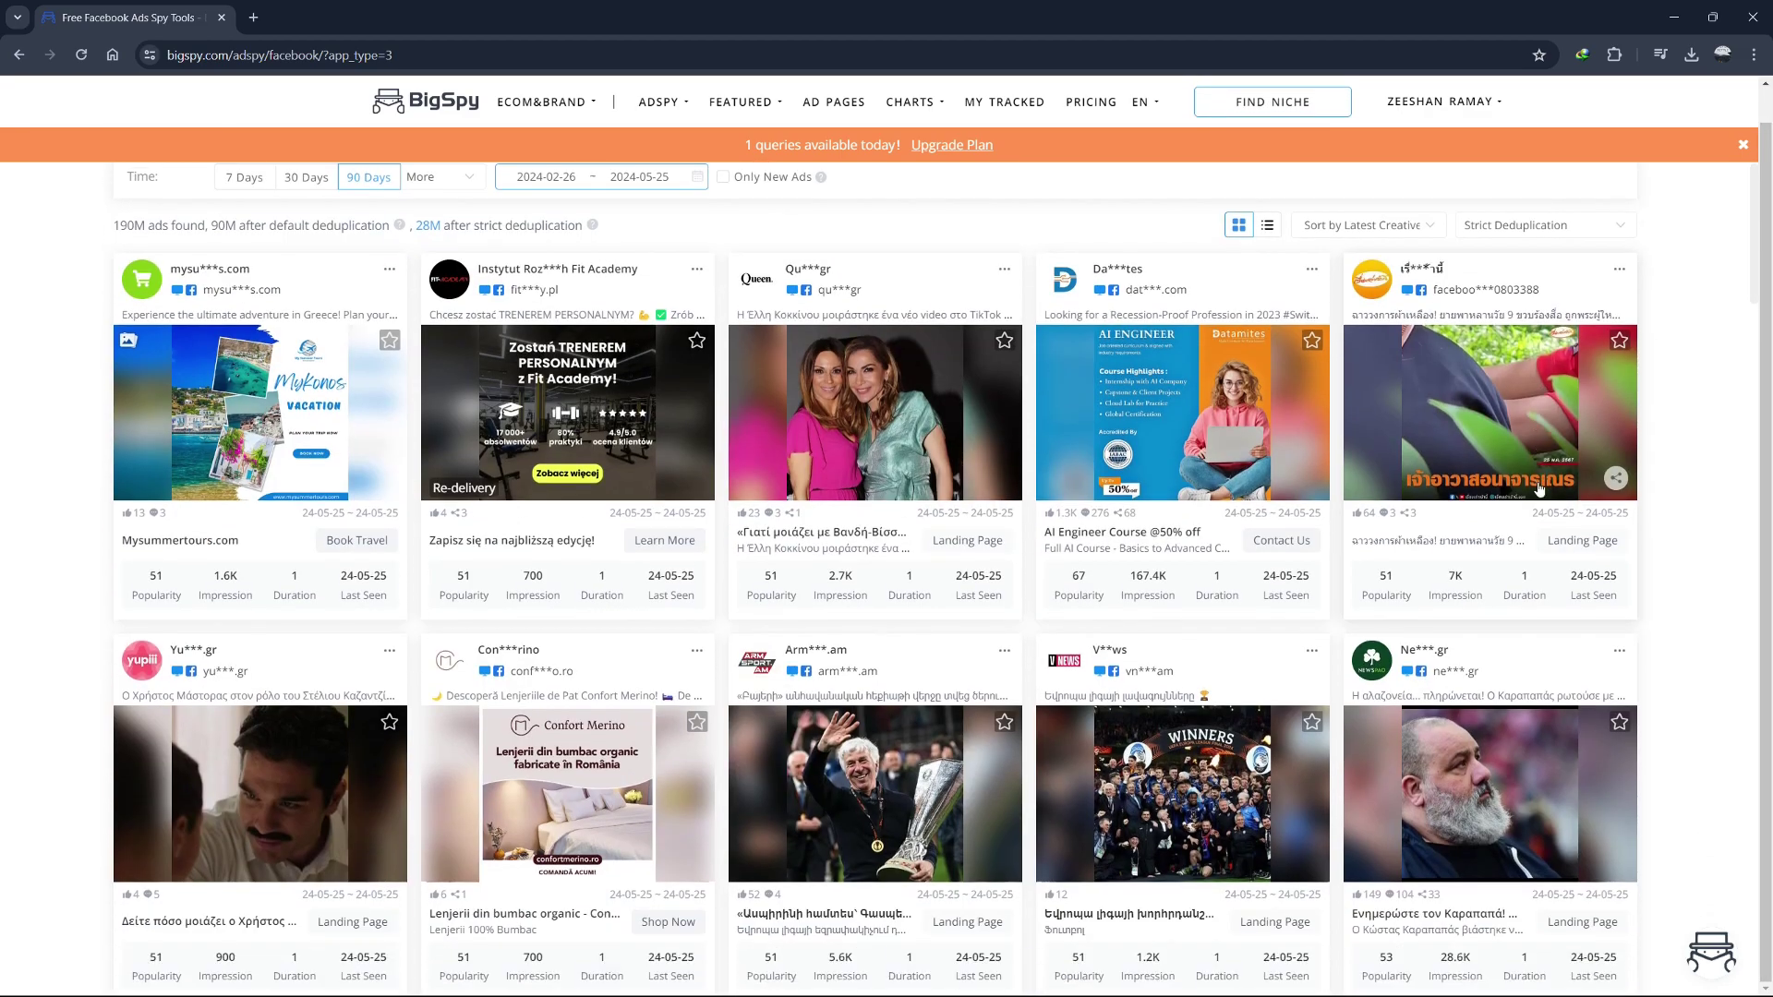
scroll(1538, 492, up, 5)
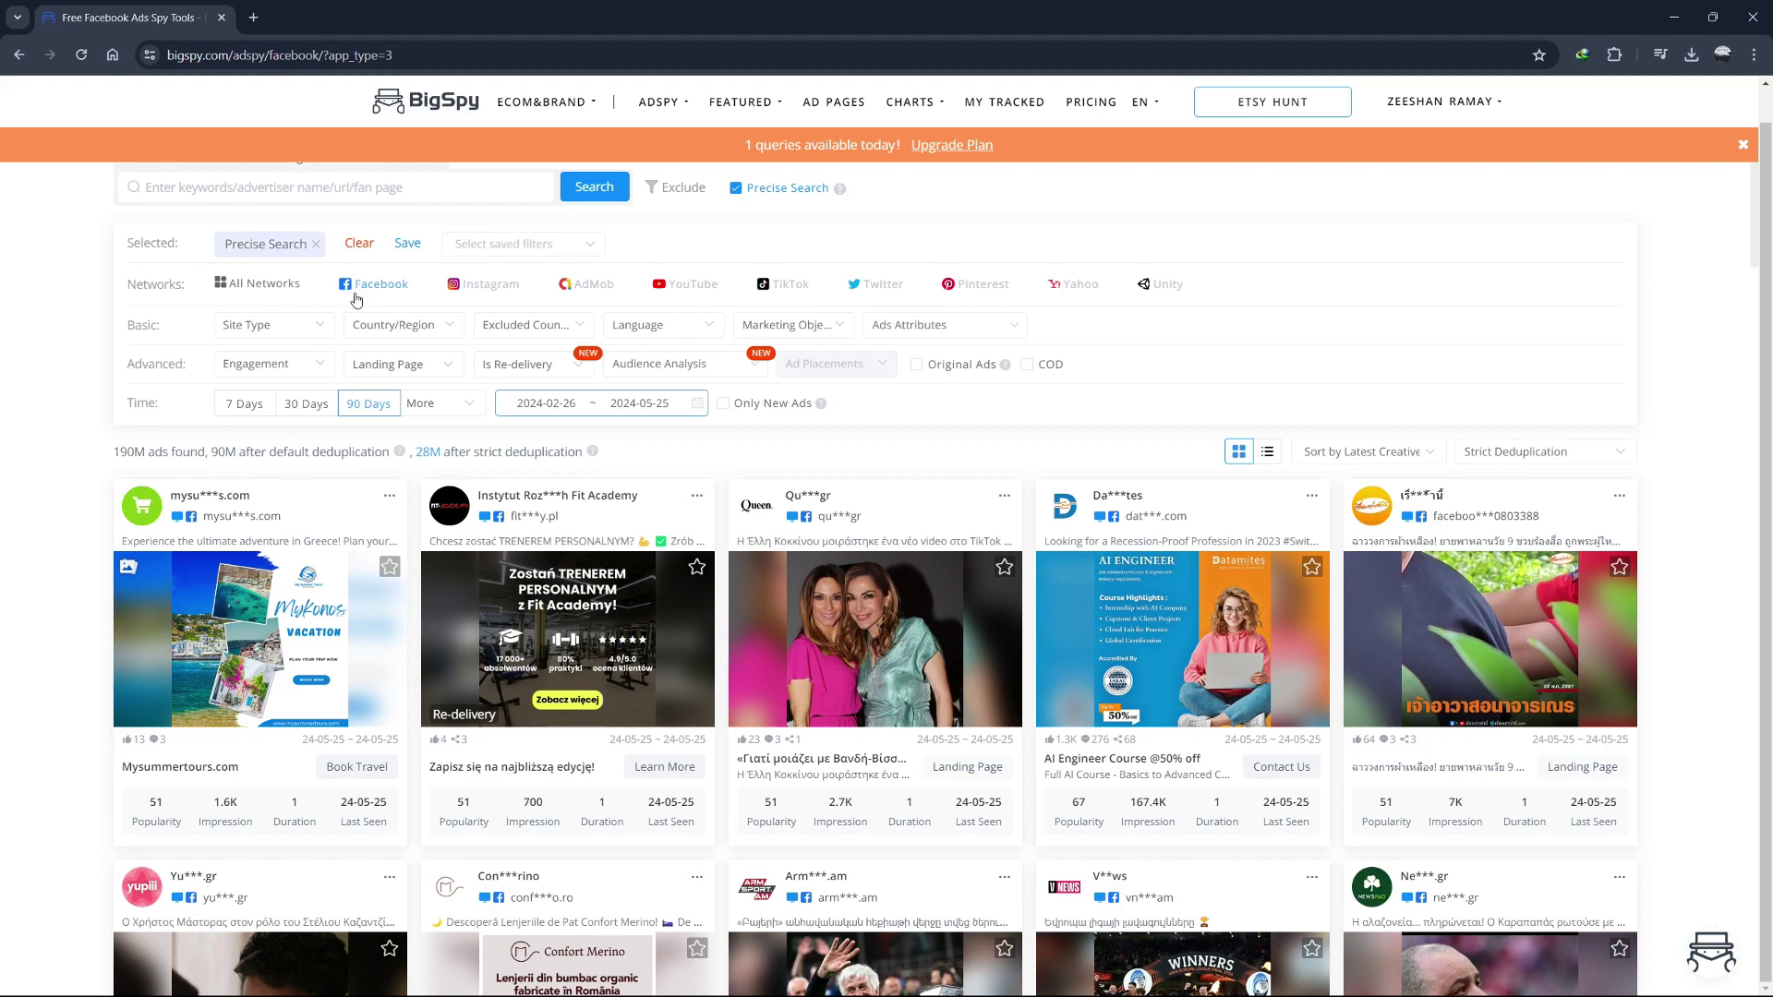
Set the ad language filter to English.
click(624, 331)
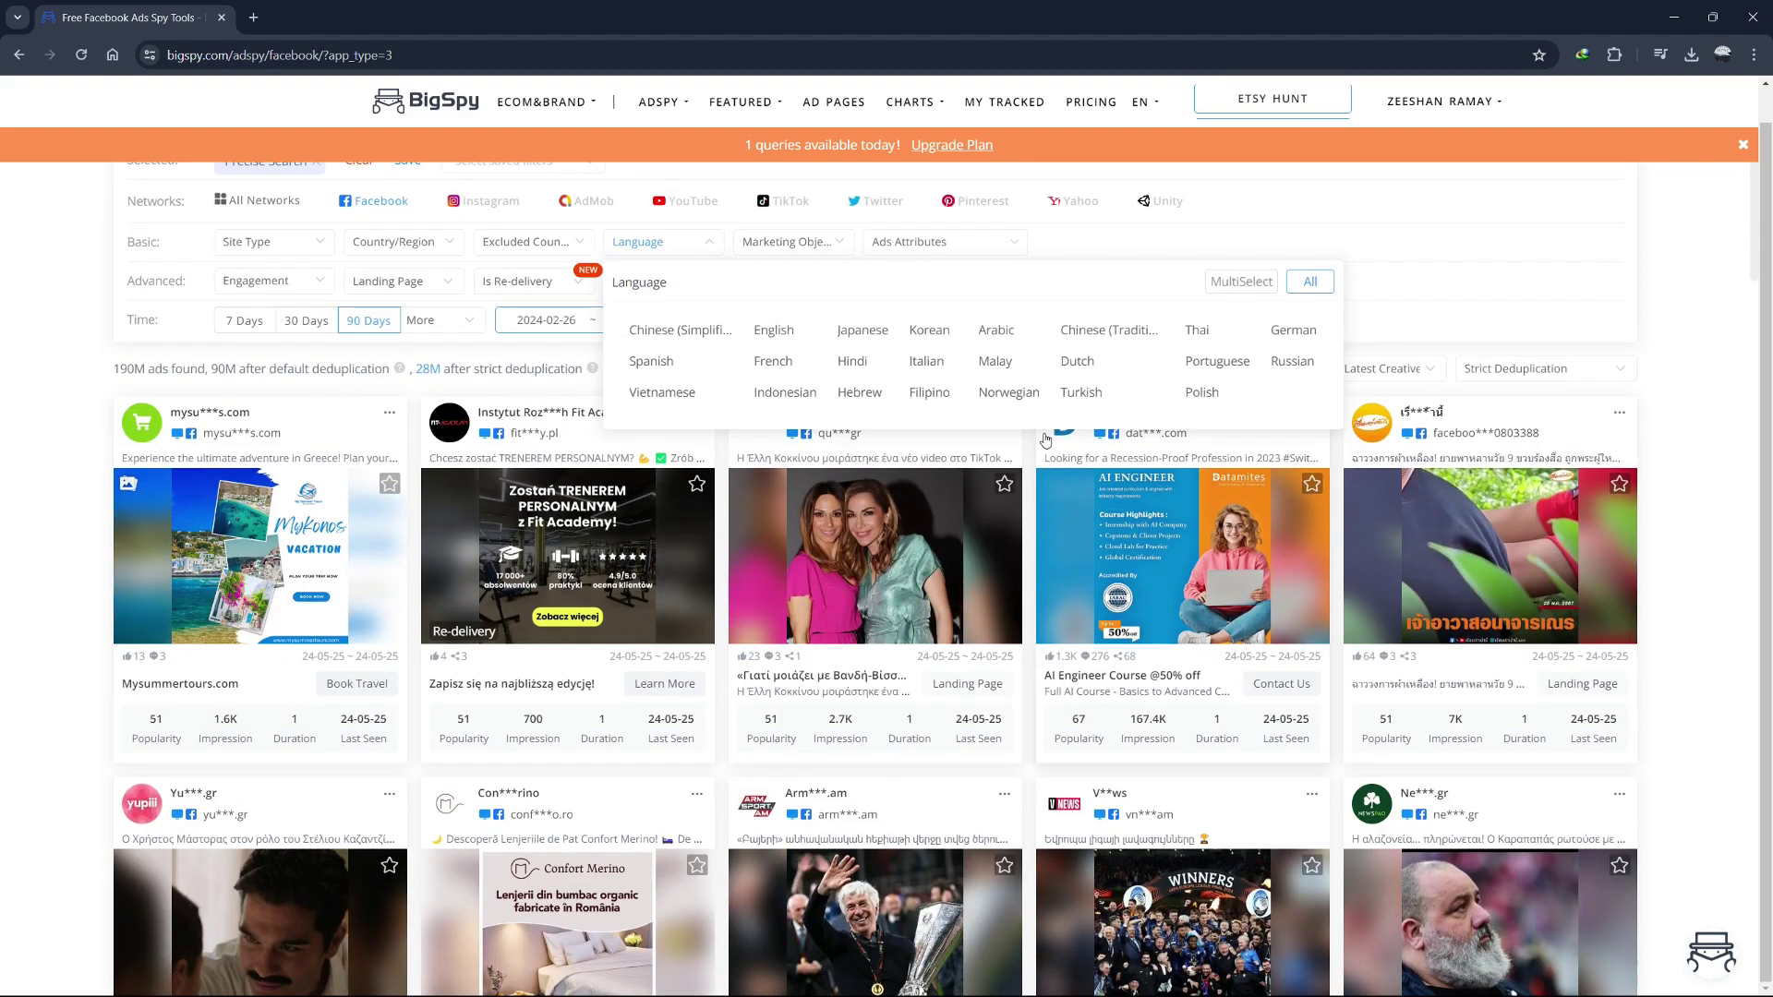
scroll(1096, 407, down, 1)
click(780, 332)
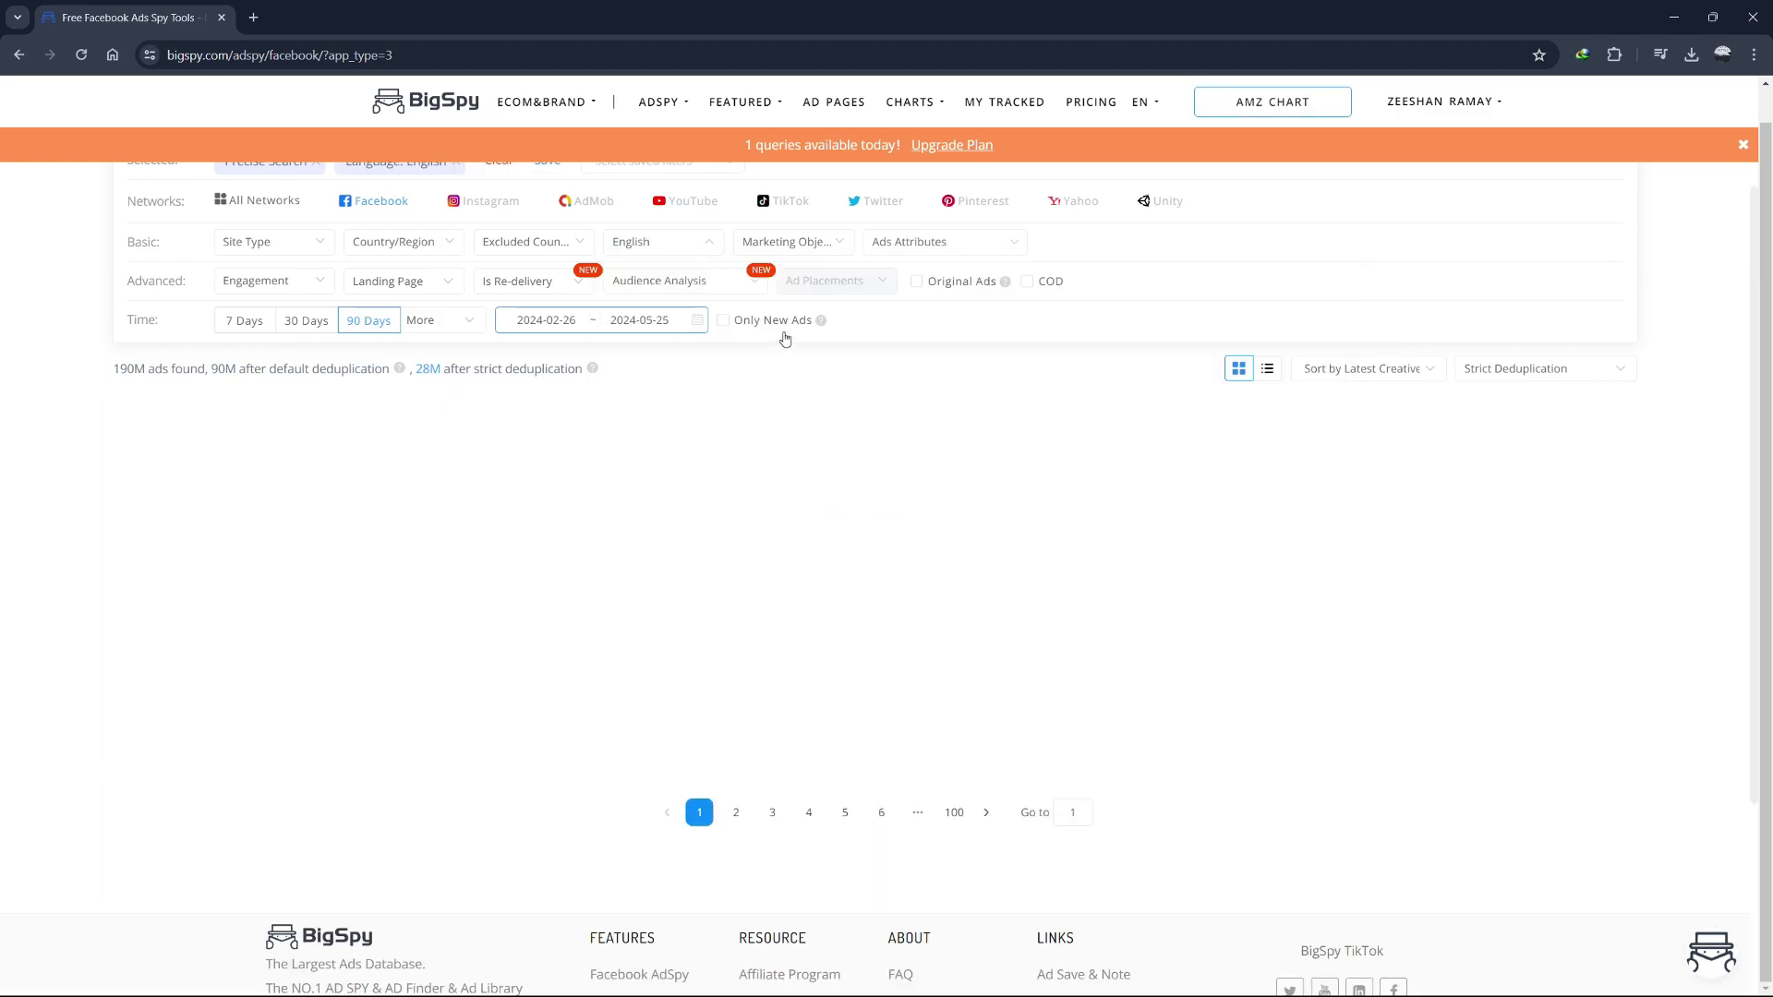
scroll(702, 361, up, 1)
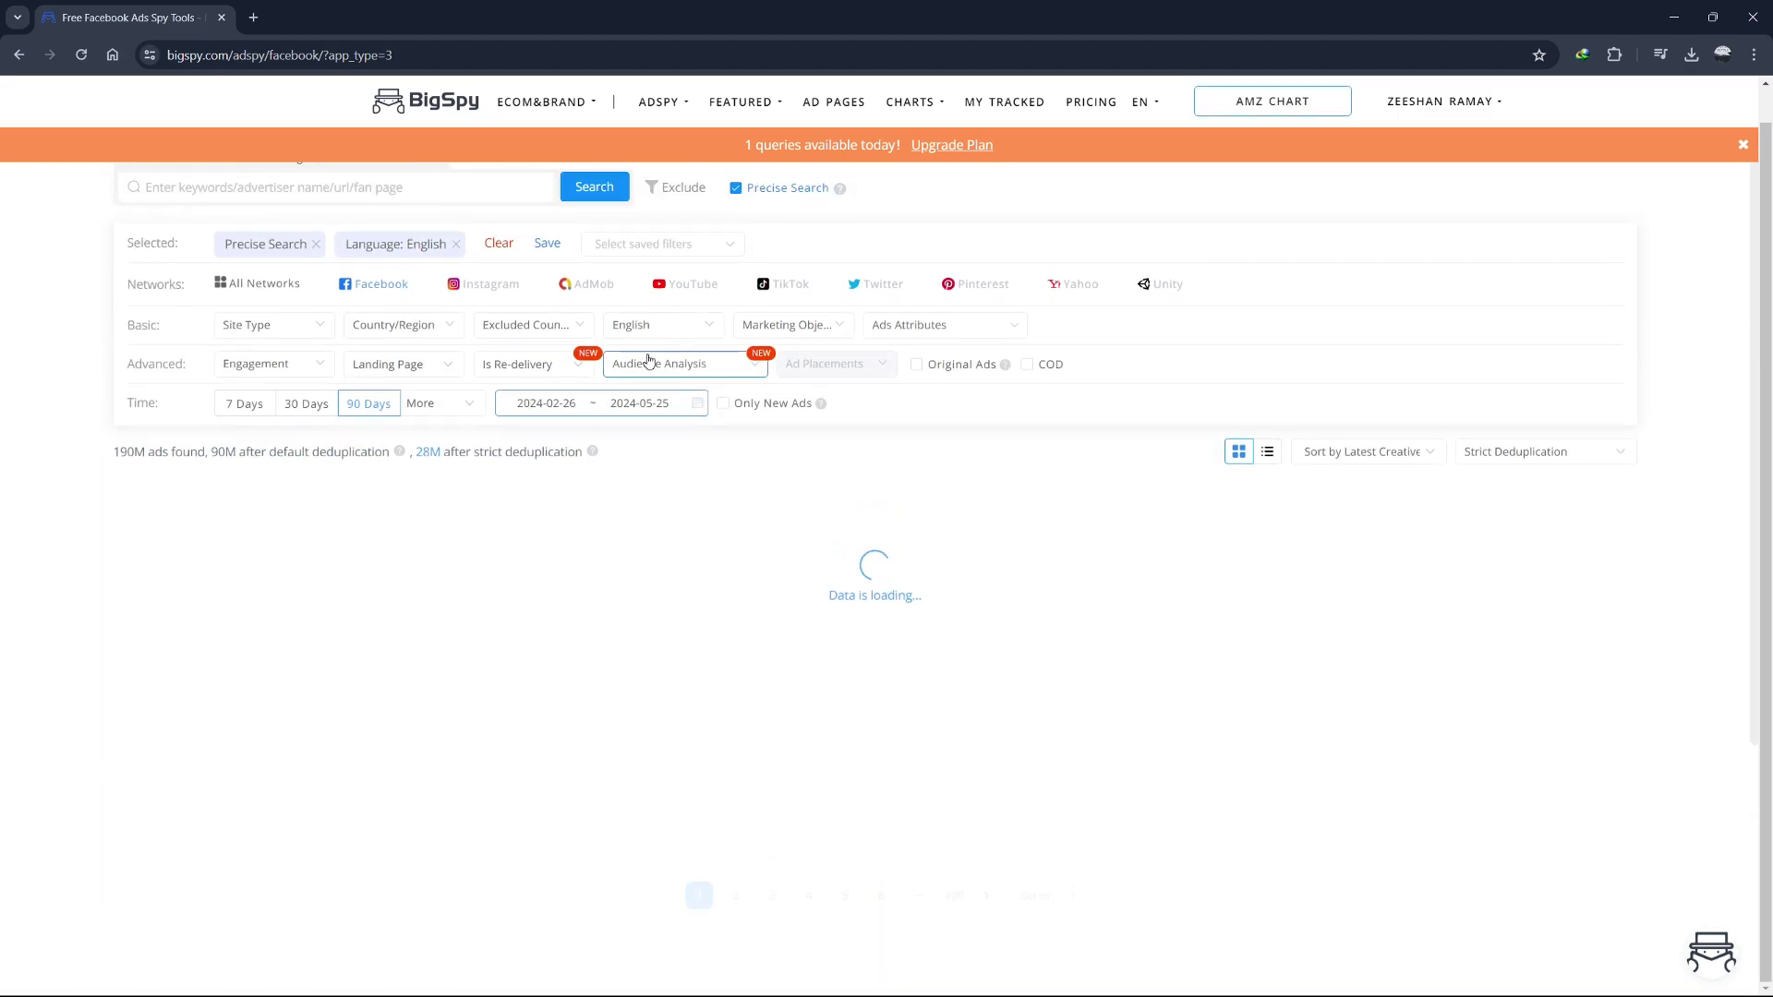
Browse the Country/Region and Site Type options, dismiss the webinar notice, and start a keyword search.
click(436, 326)
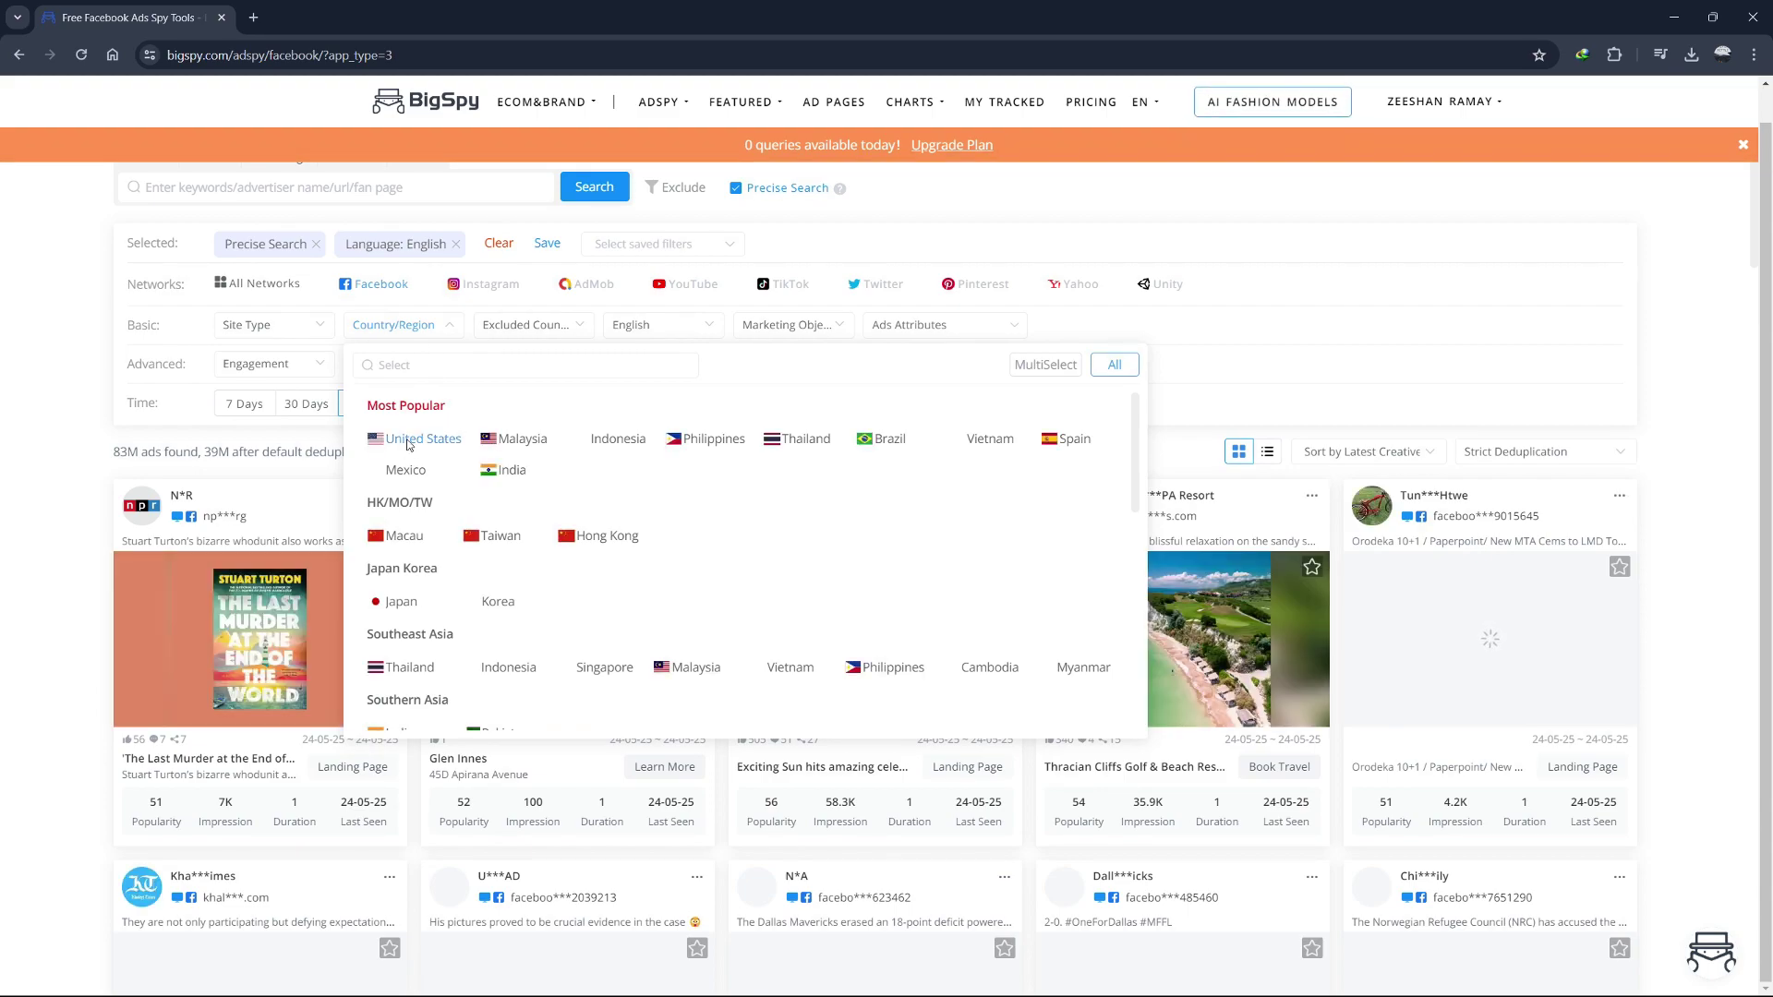
click(594, 633)
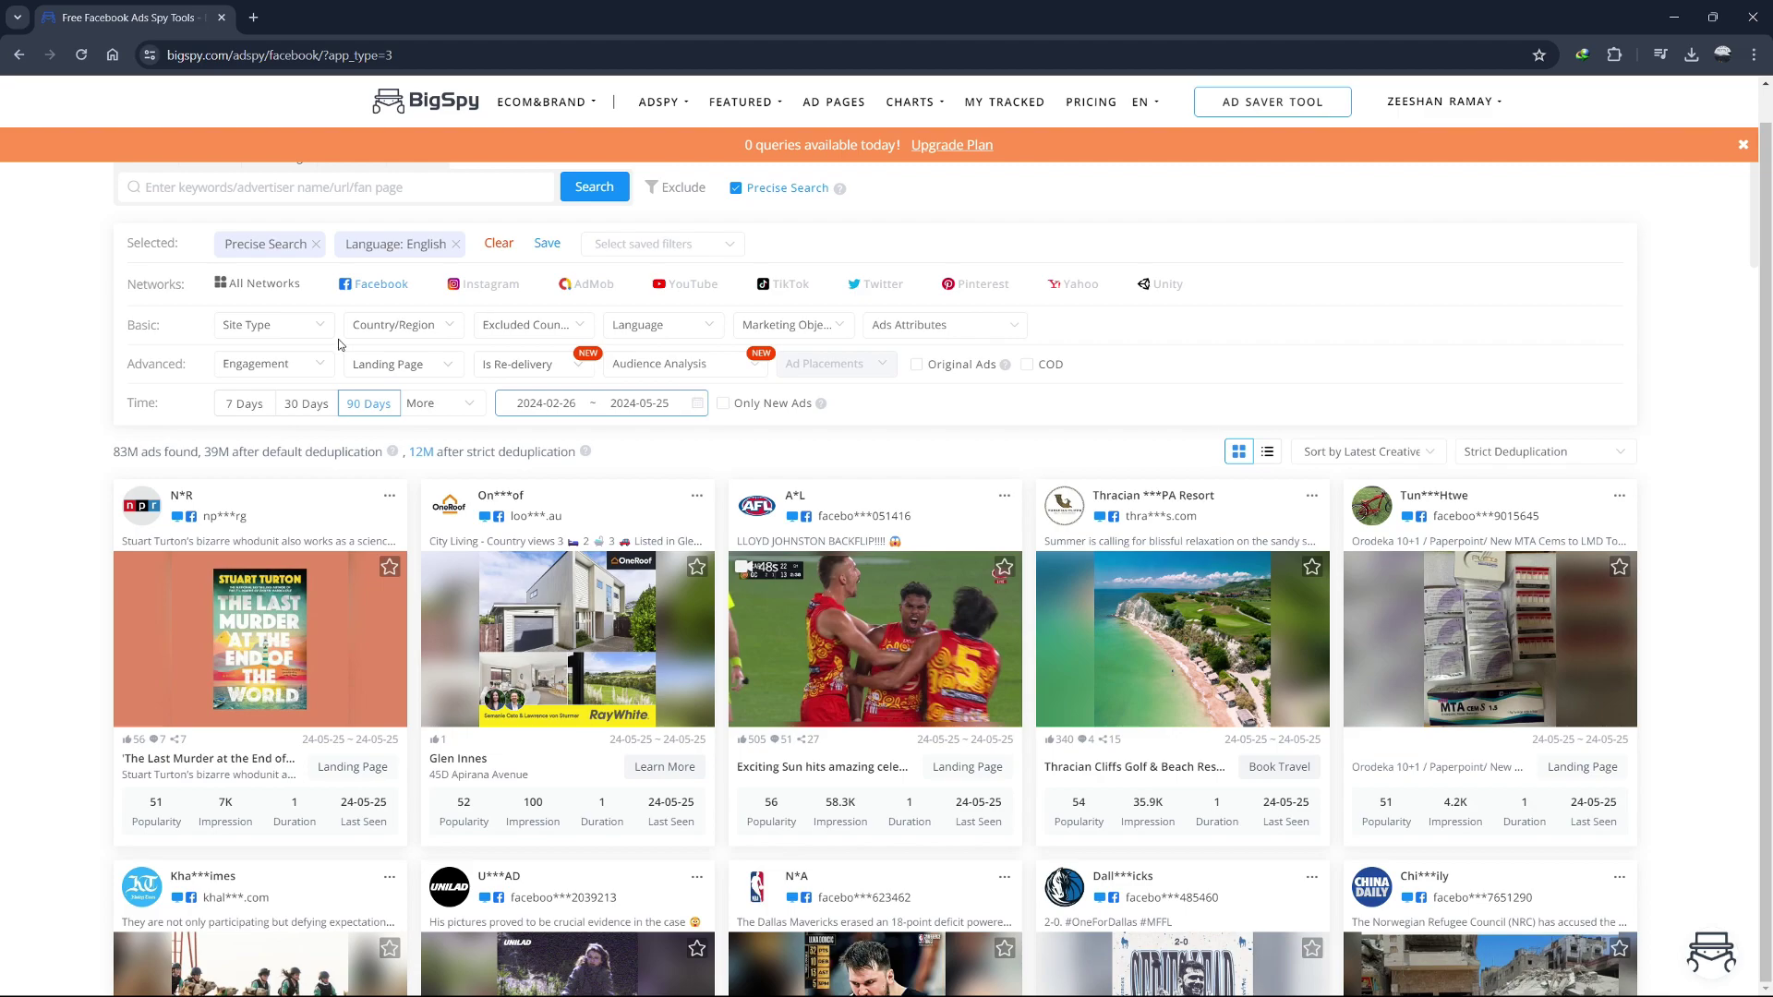
click(311, 329)
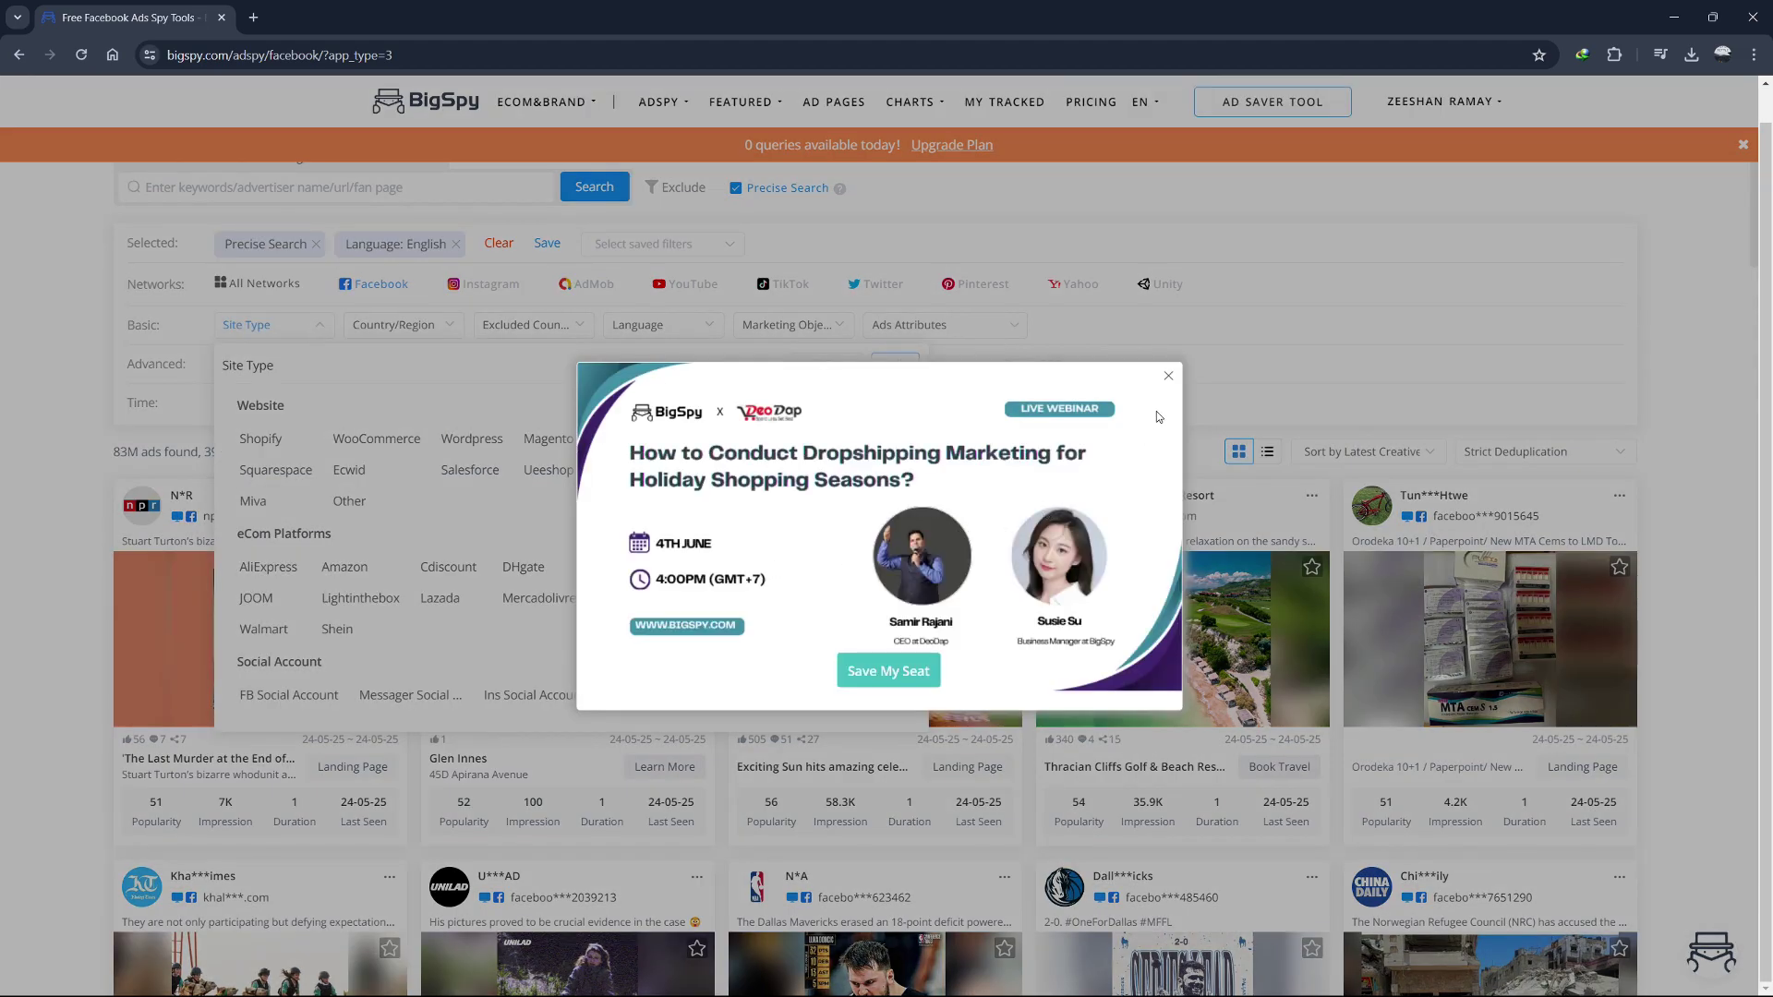
click(1168, 379)
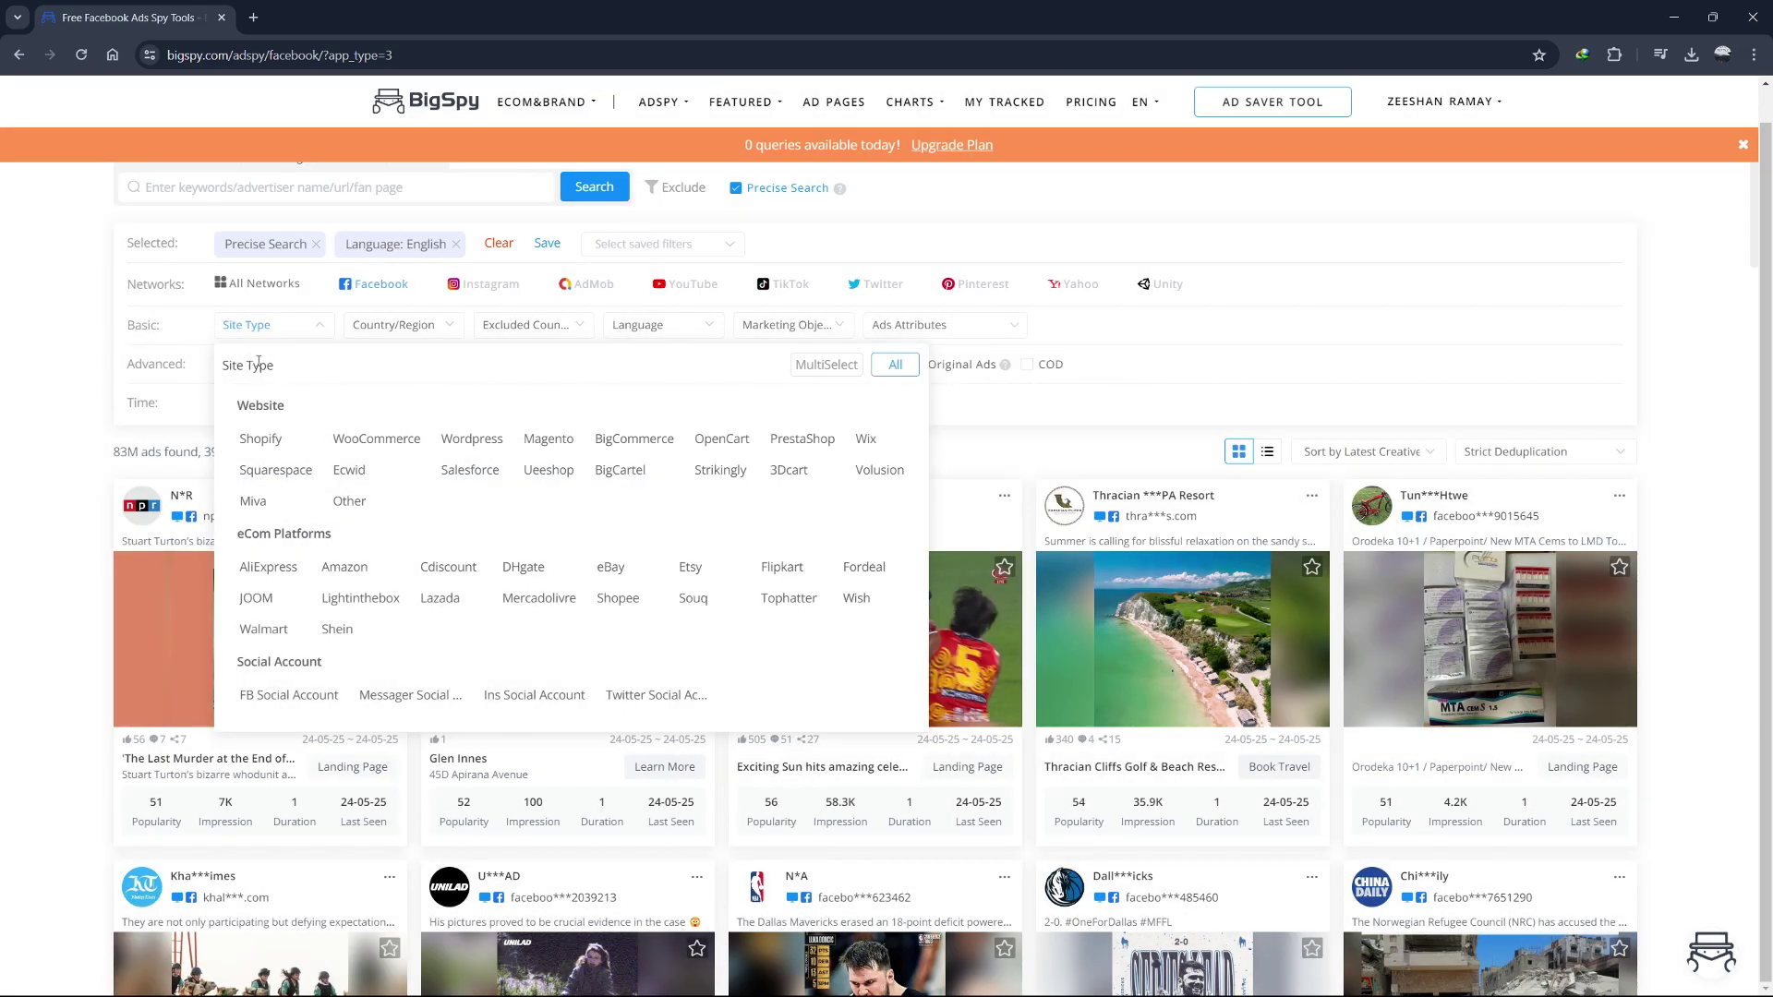
click(277, 327)
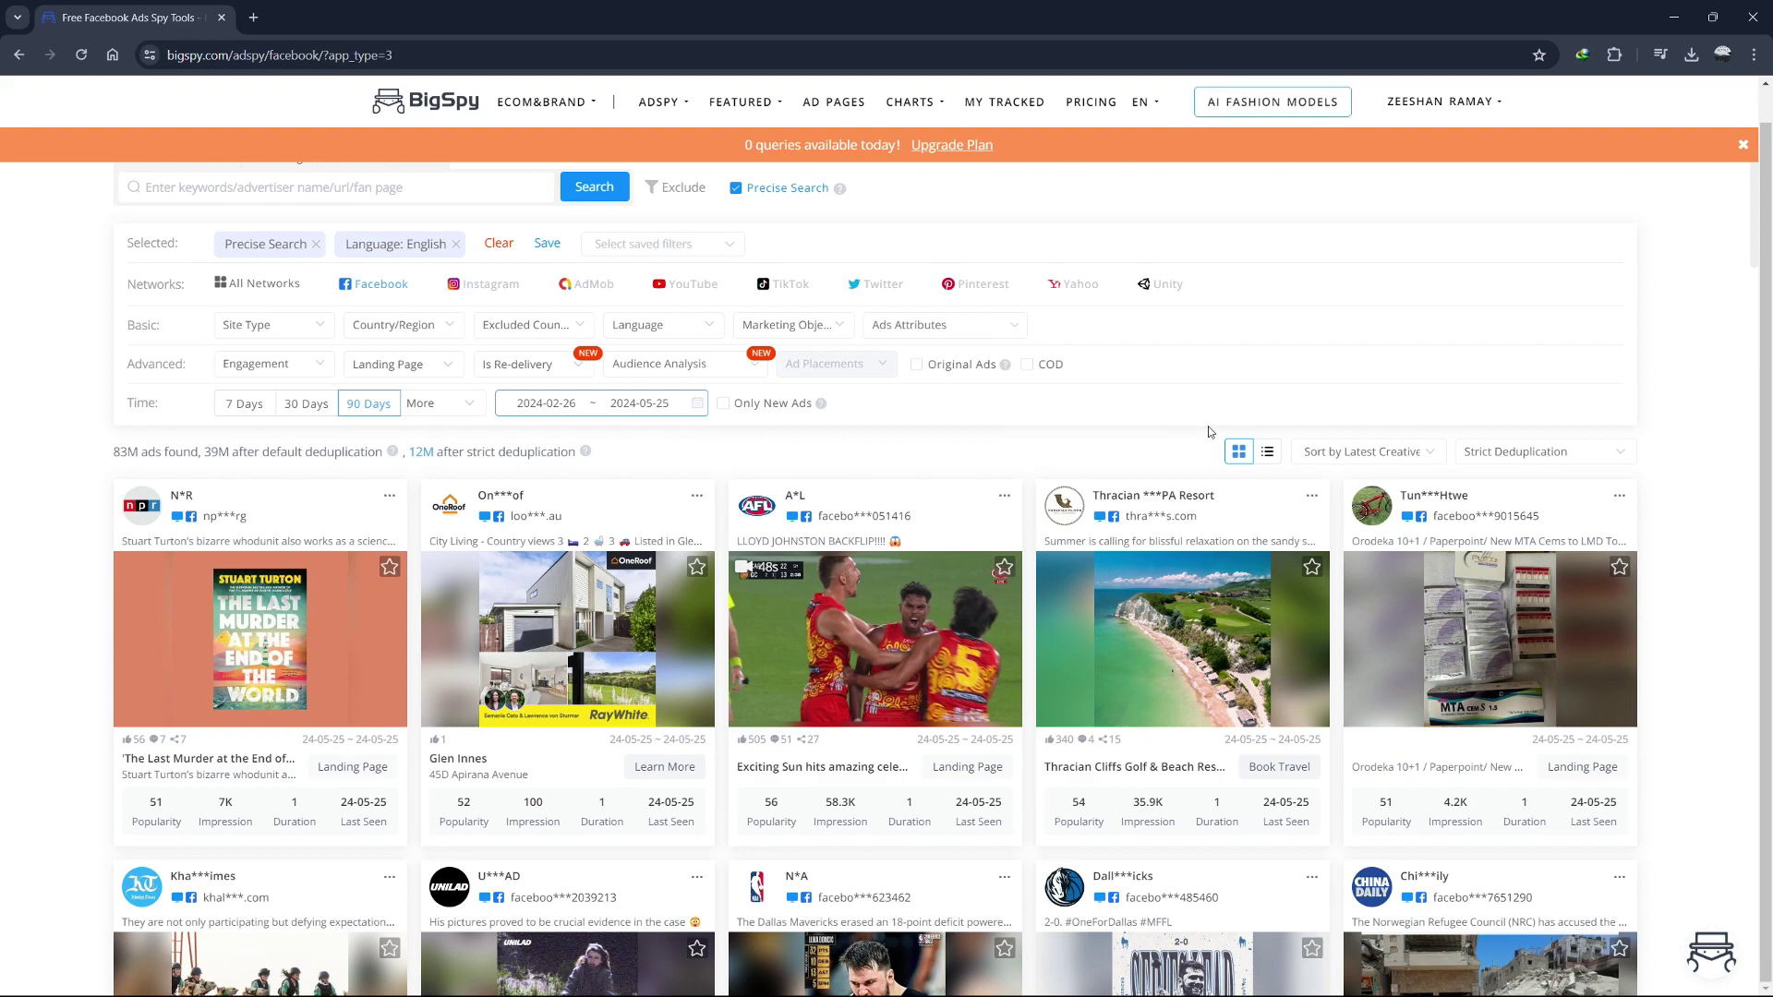
click(466, 192)
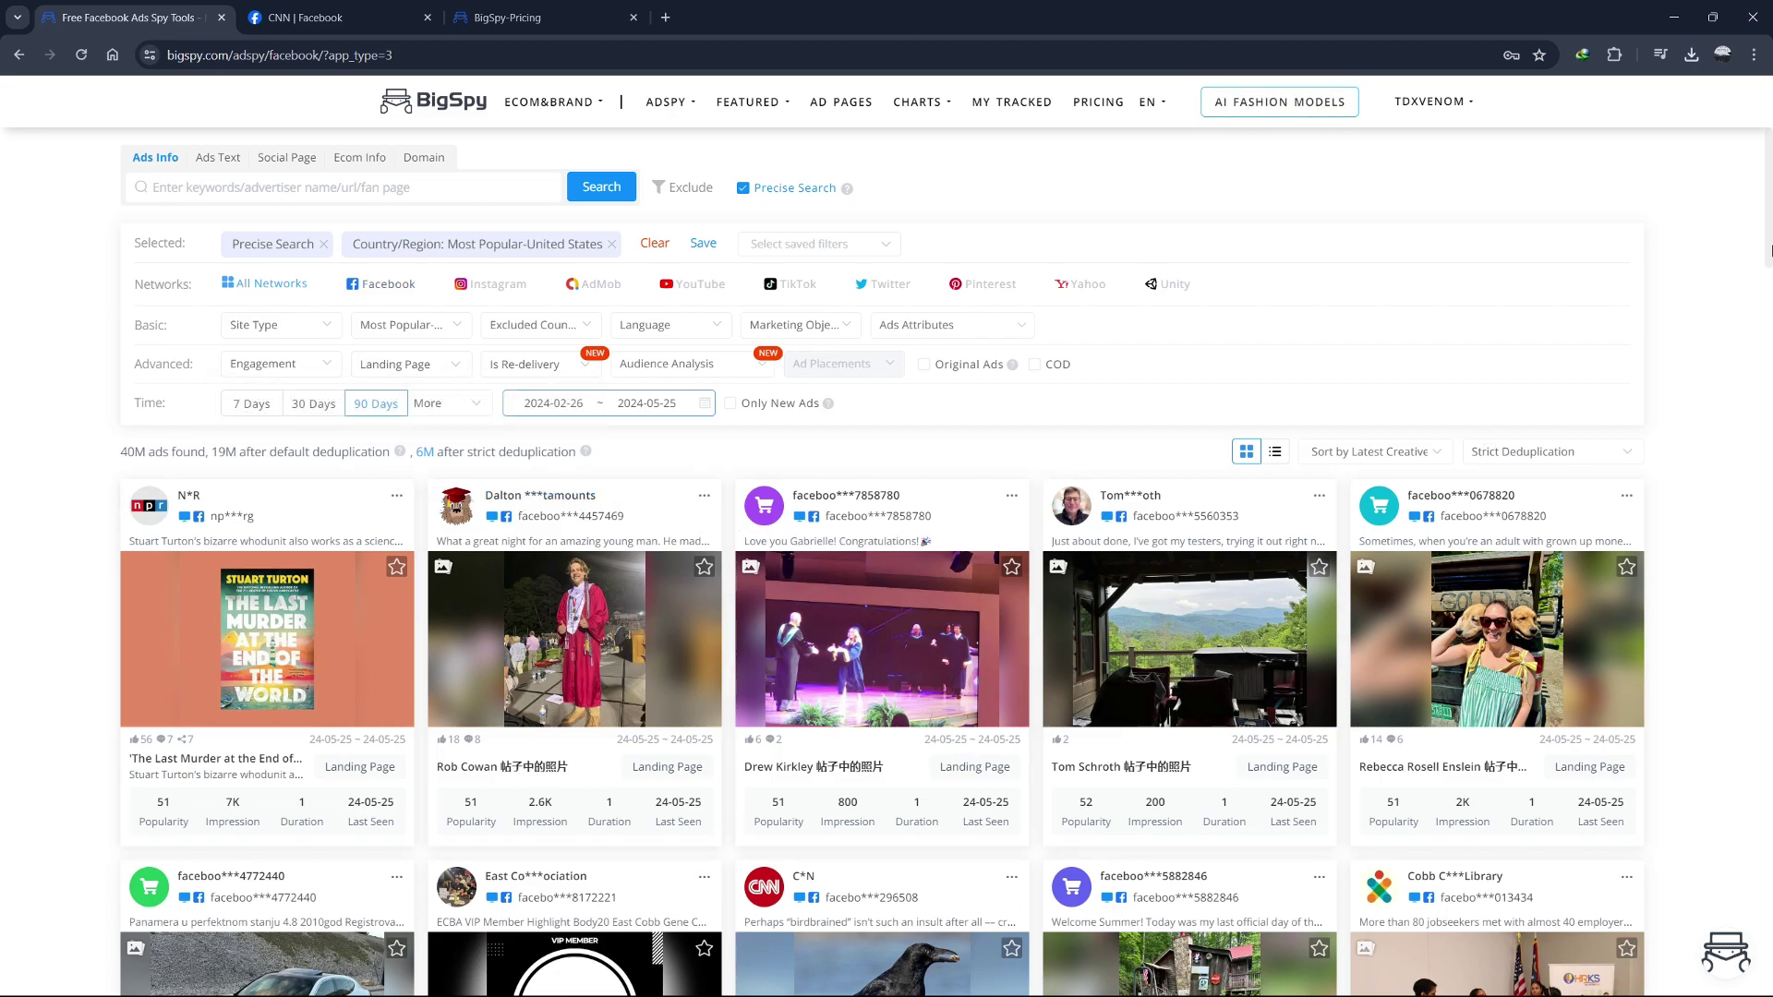
scroll(1673, 296, down, 5)
Open the crow ad's full detail page, expand its caption, and view its country distribution.
click(857, 562)
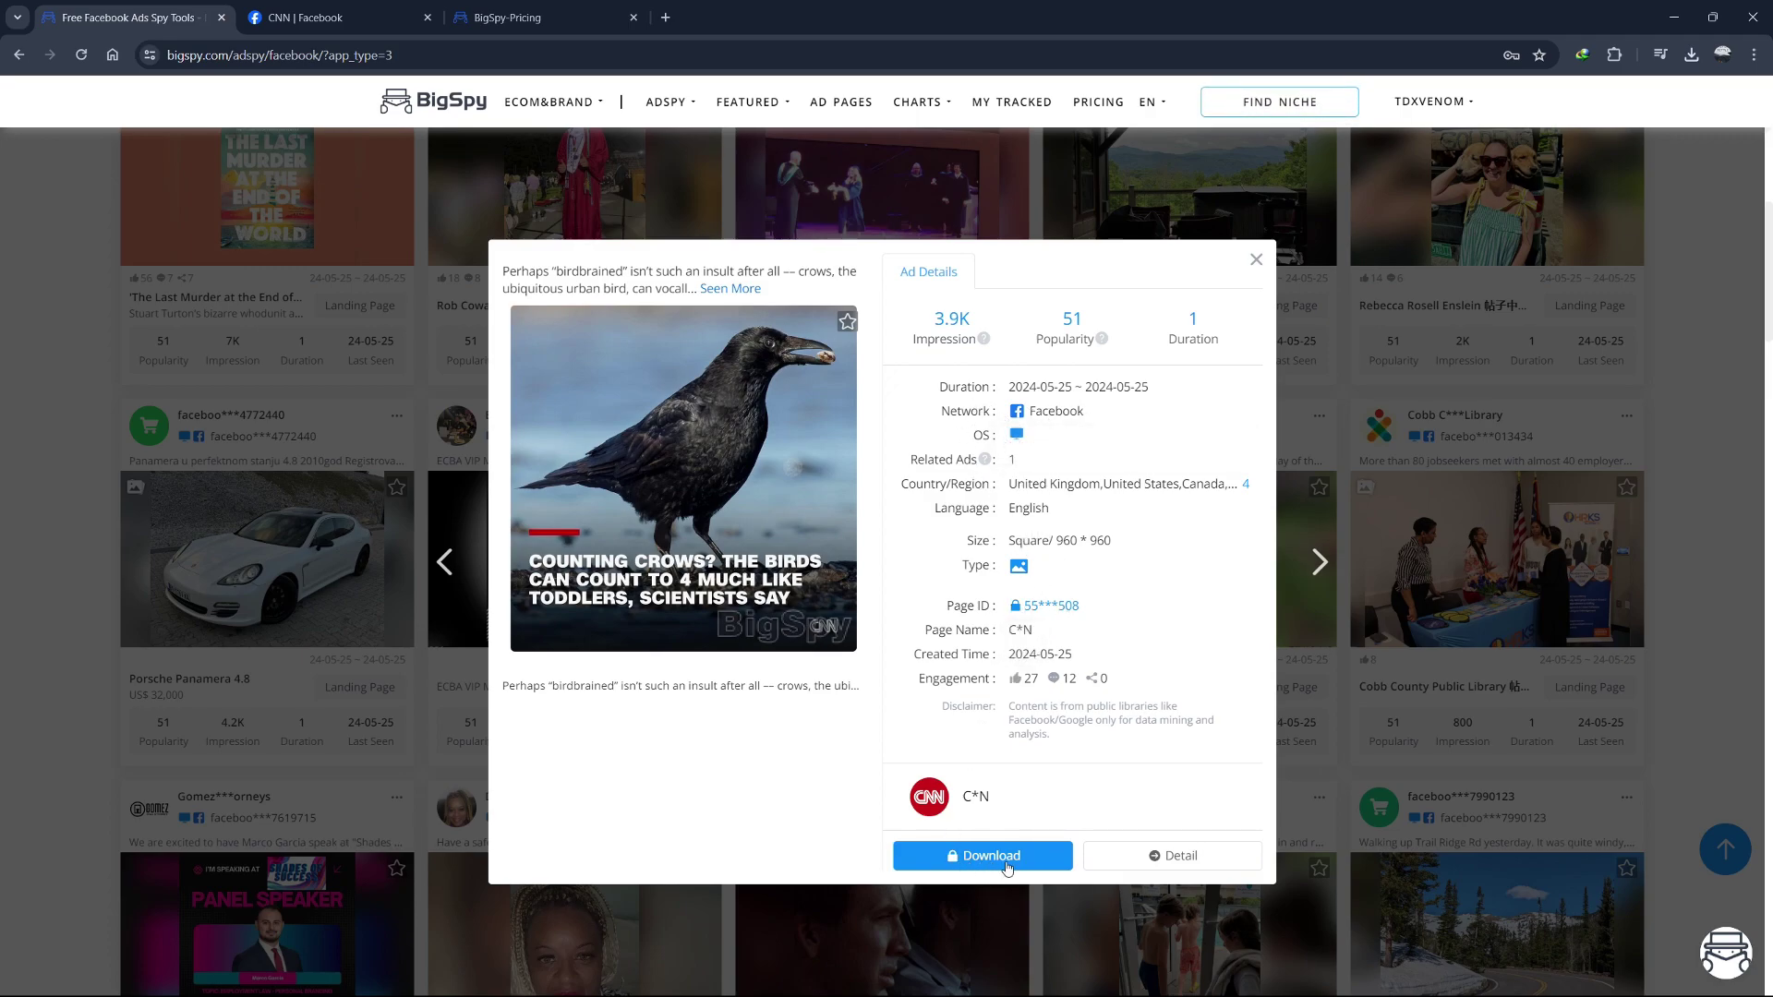
click(1175, 861)
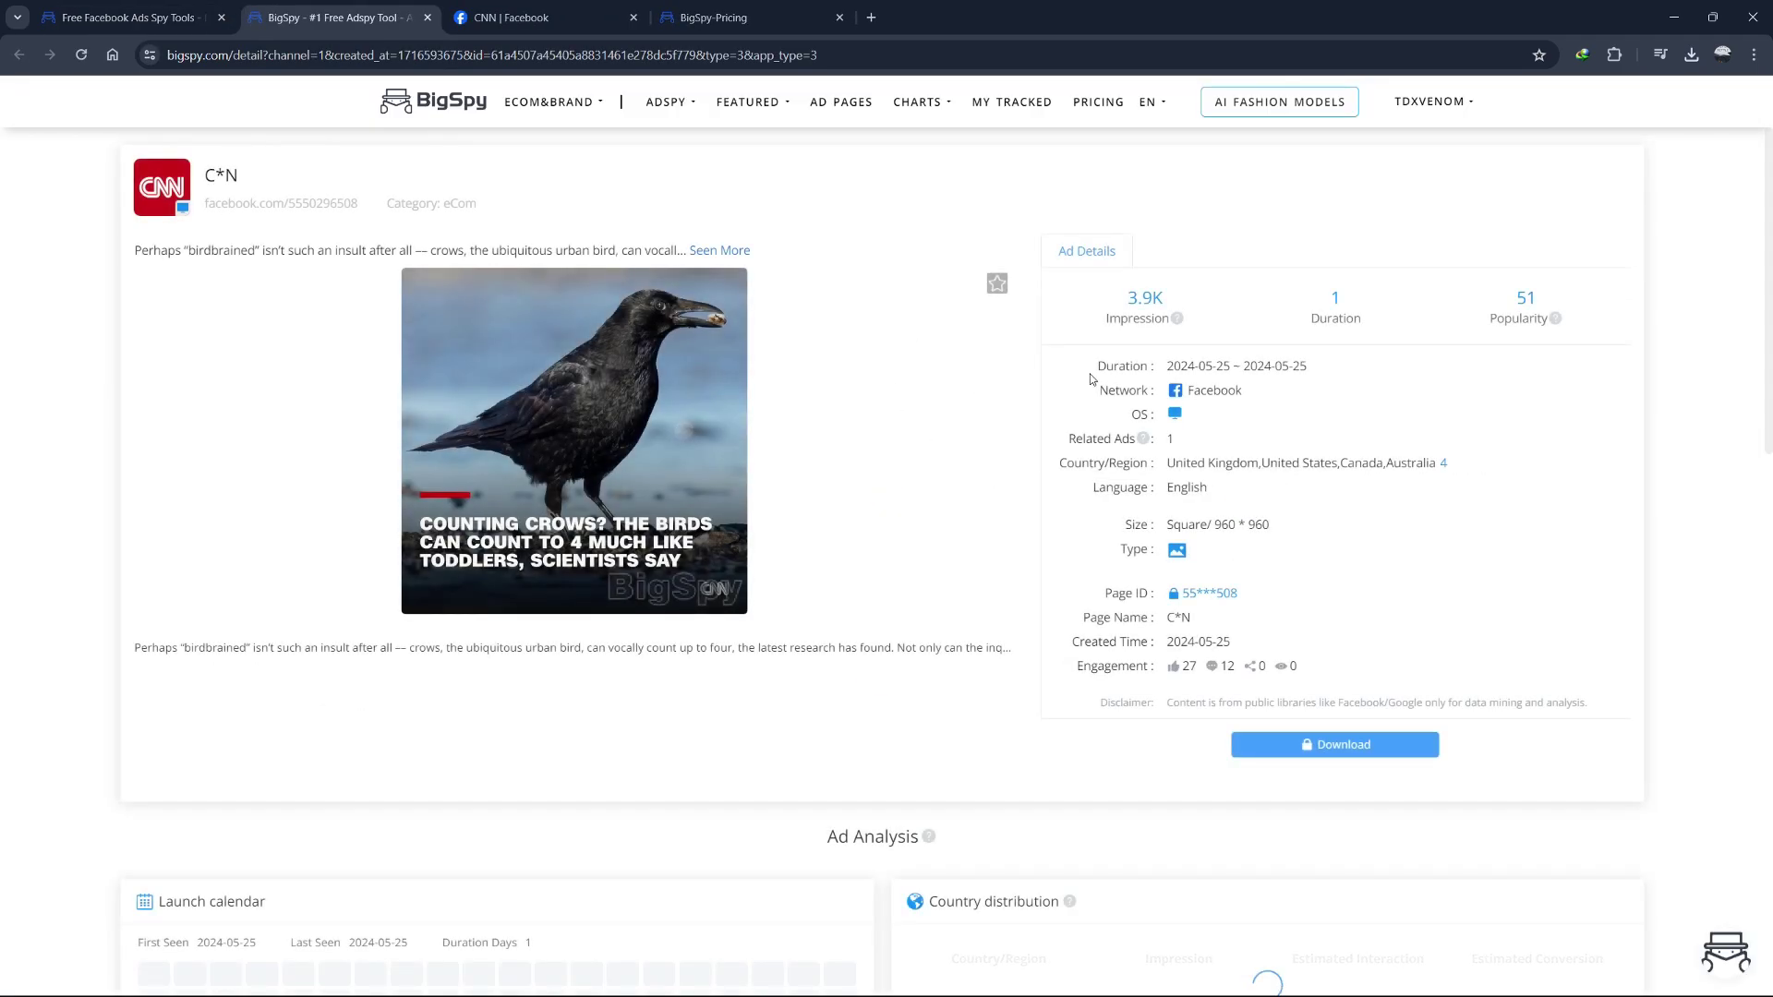
scroll(1242, 481, down, 1)
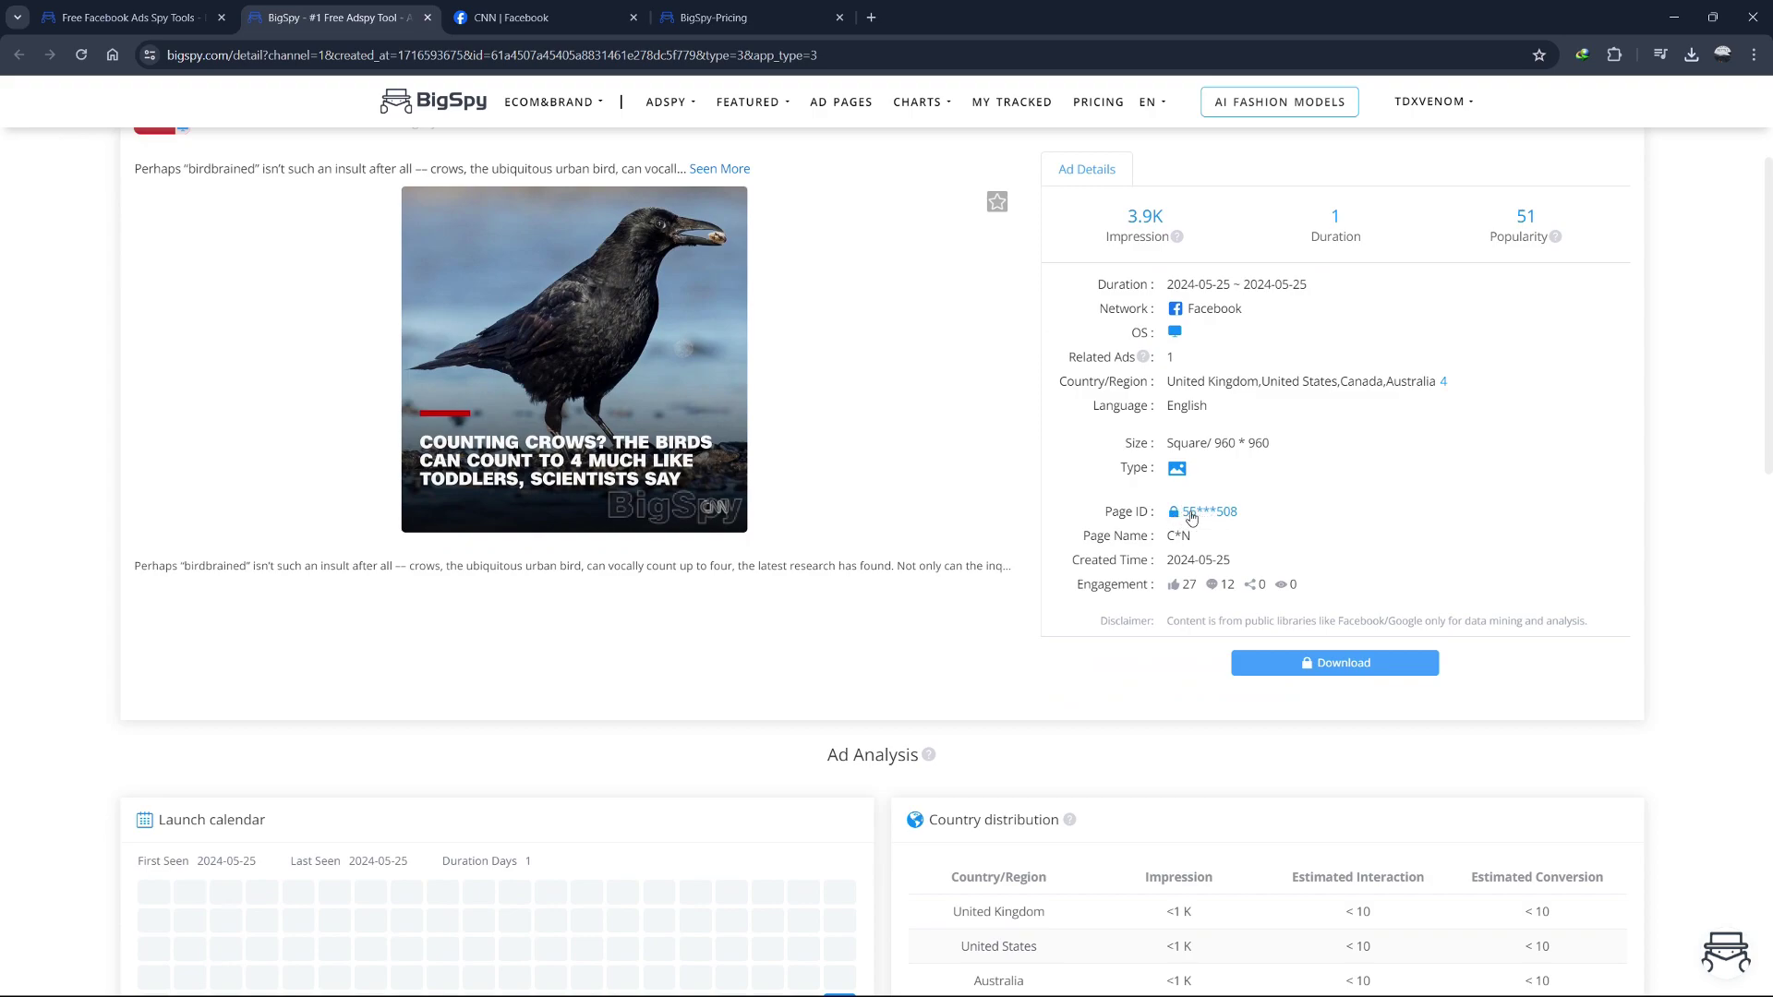
scroll(1186, 515, up, 1)
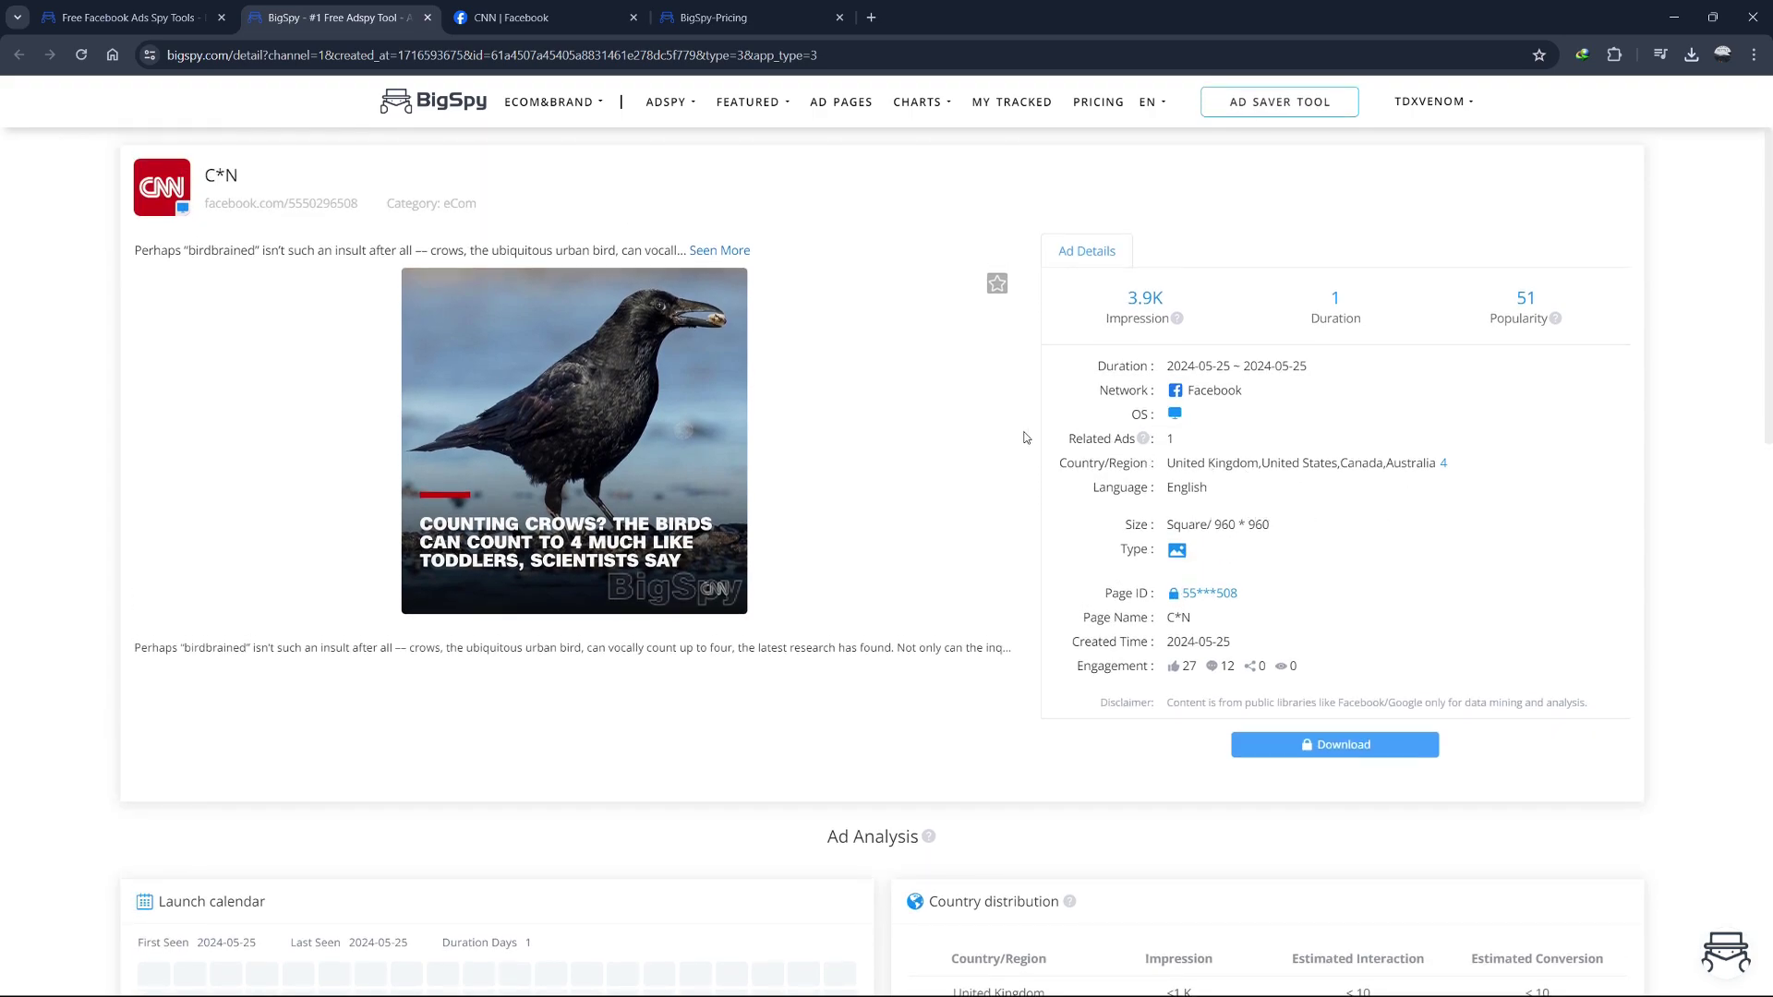
click(729, 250)
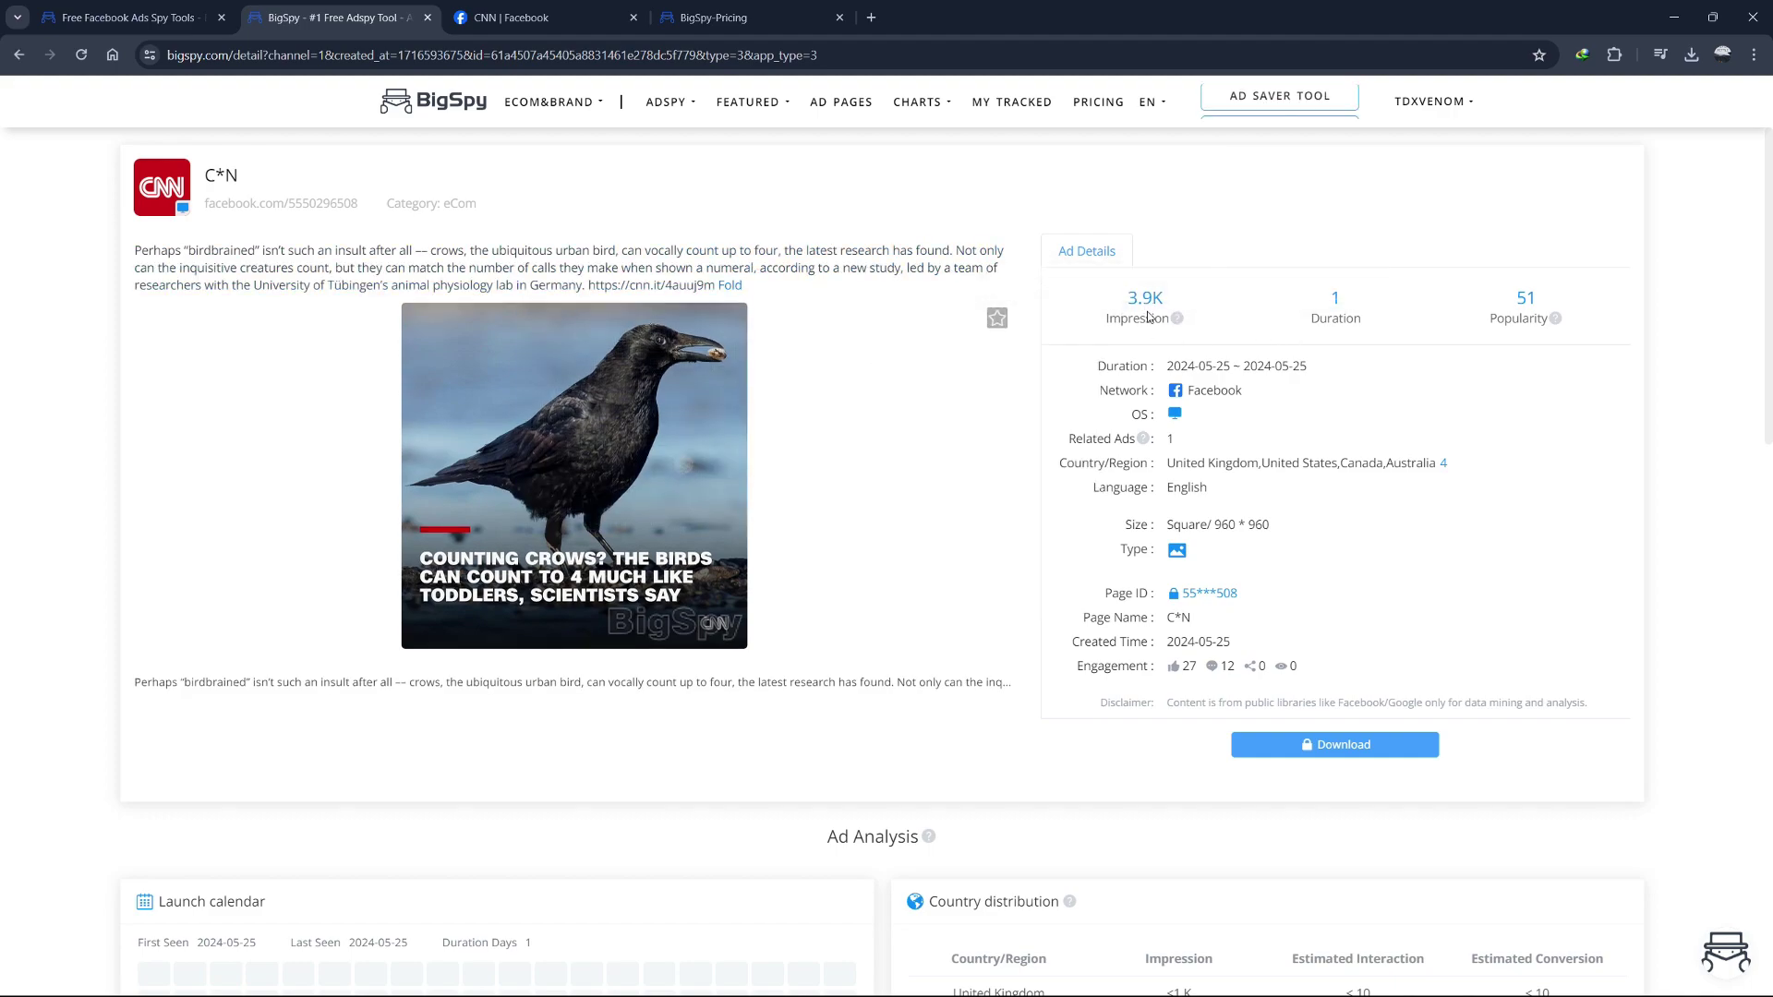
scroll(1136, 434, down, 5)
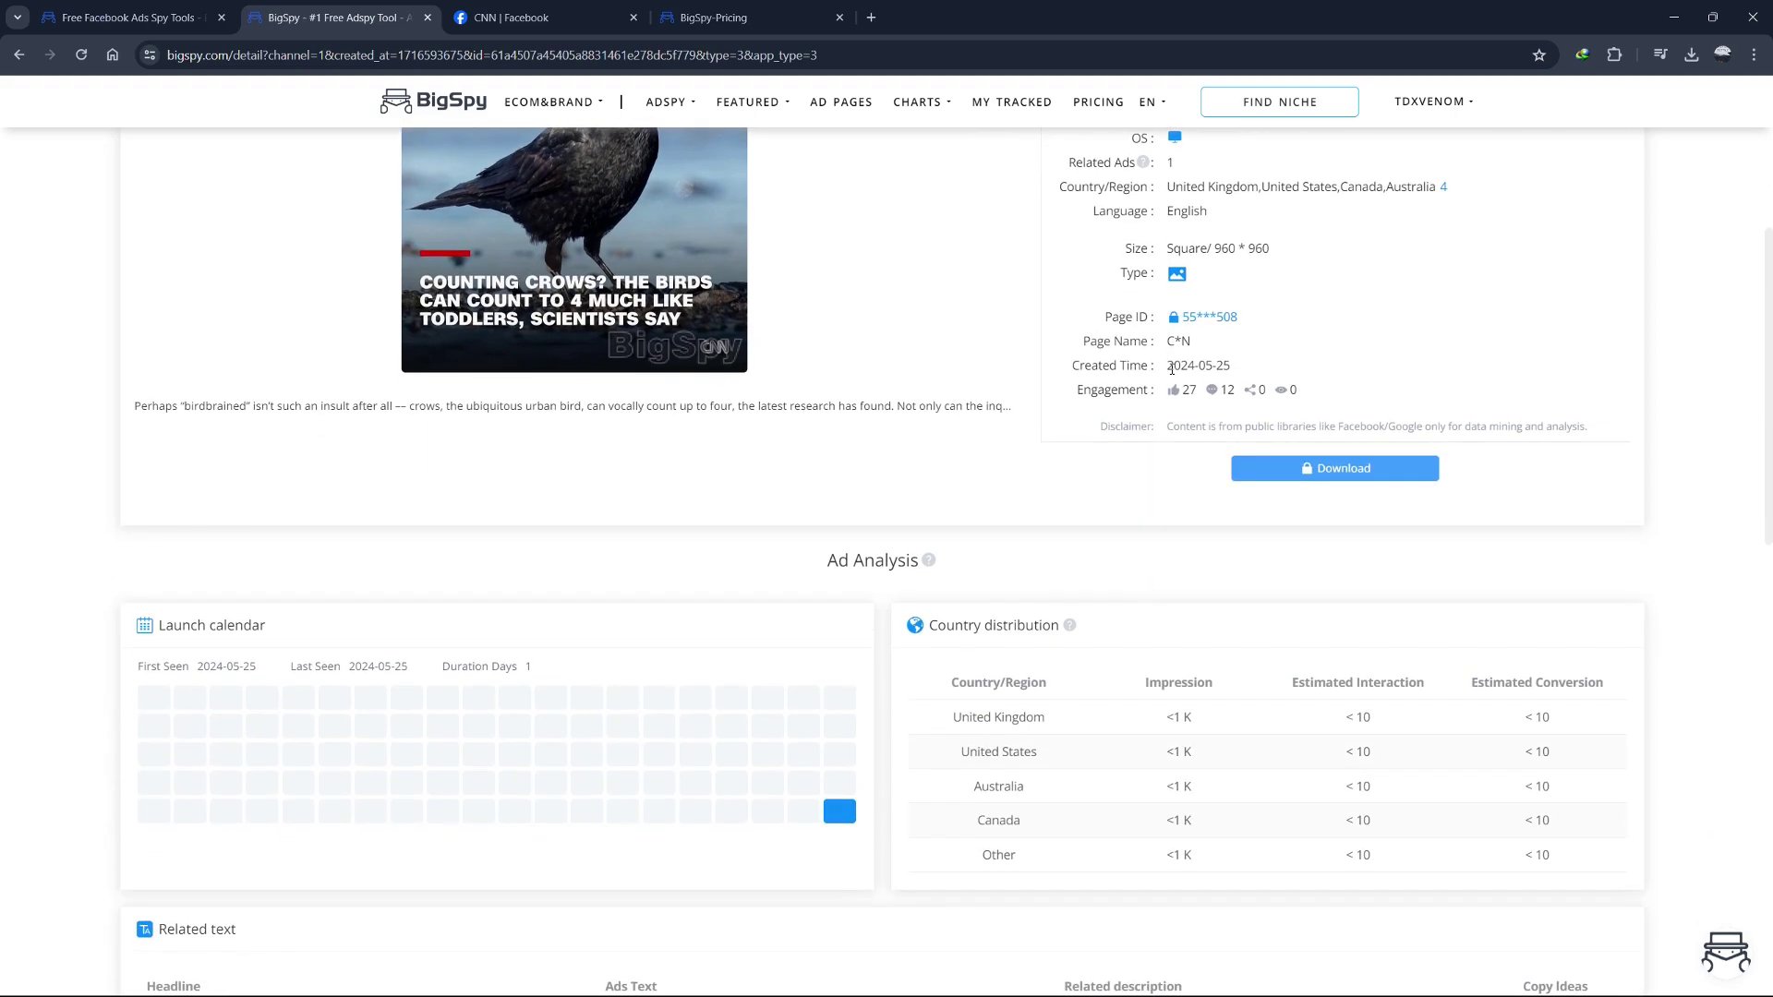
scroll(1130, 555, up, 1)
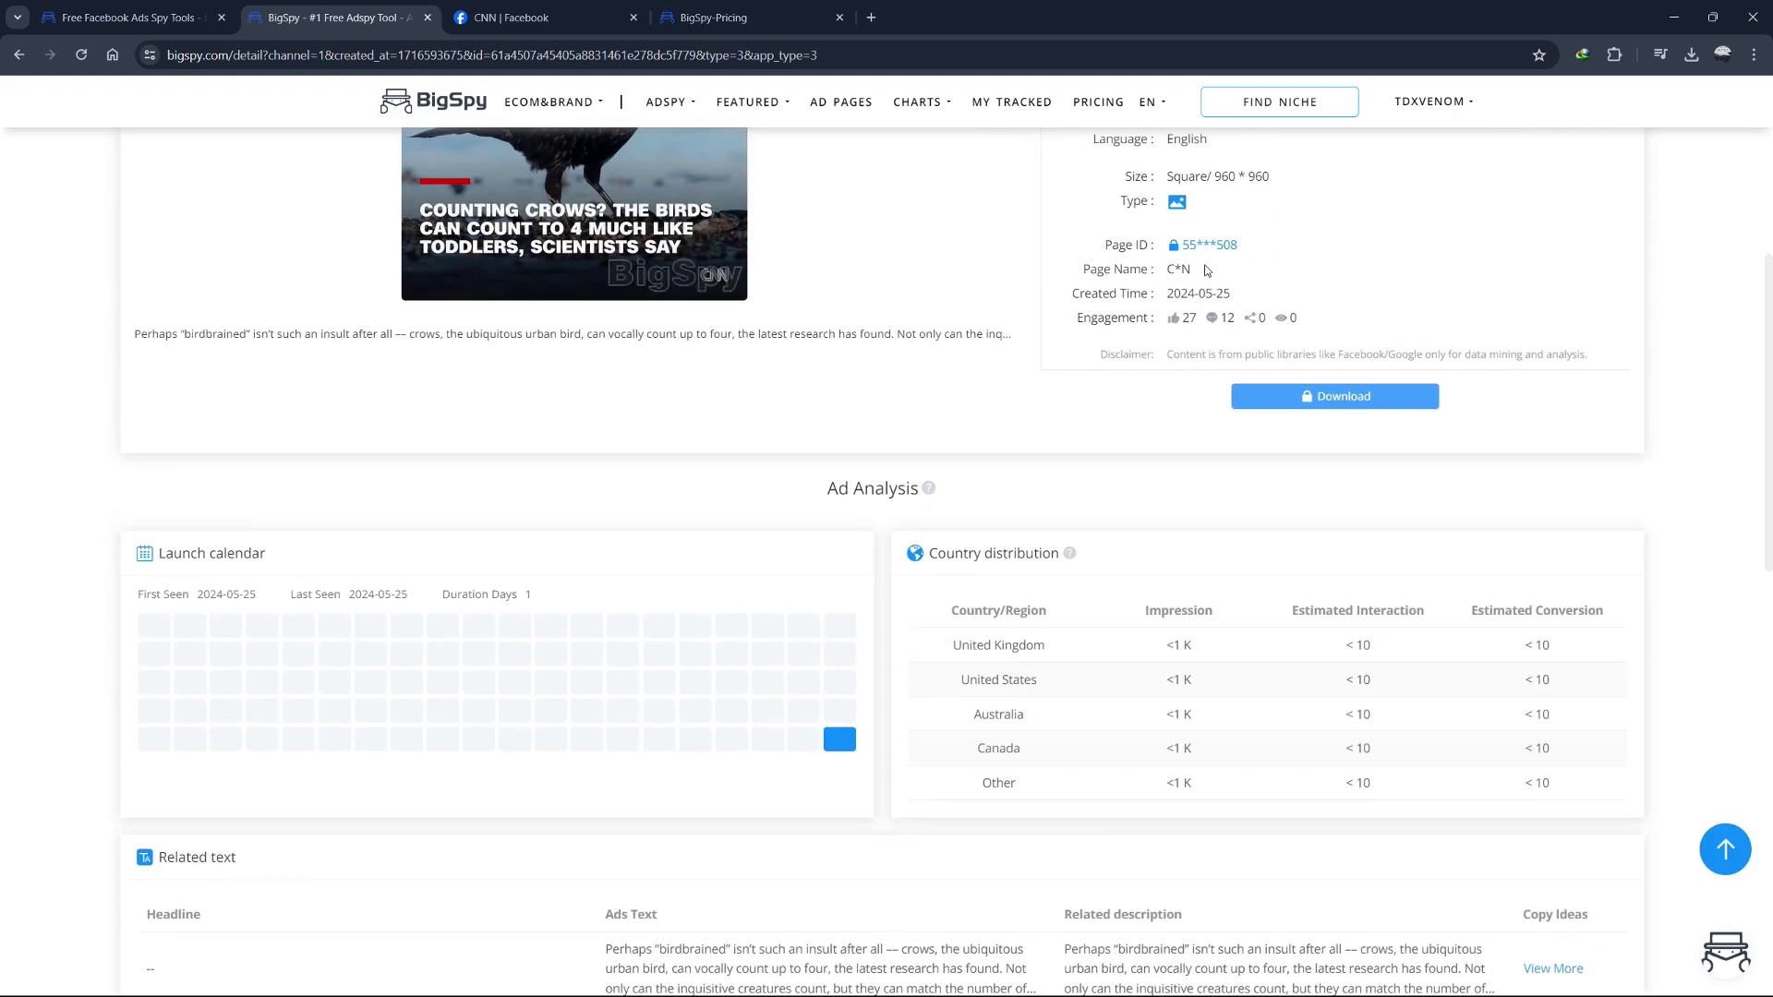
View CNN's original crow-counting post on Facebook, with 1.3K reactions, 450 comments and 181 shares.
click(536, 18)
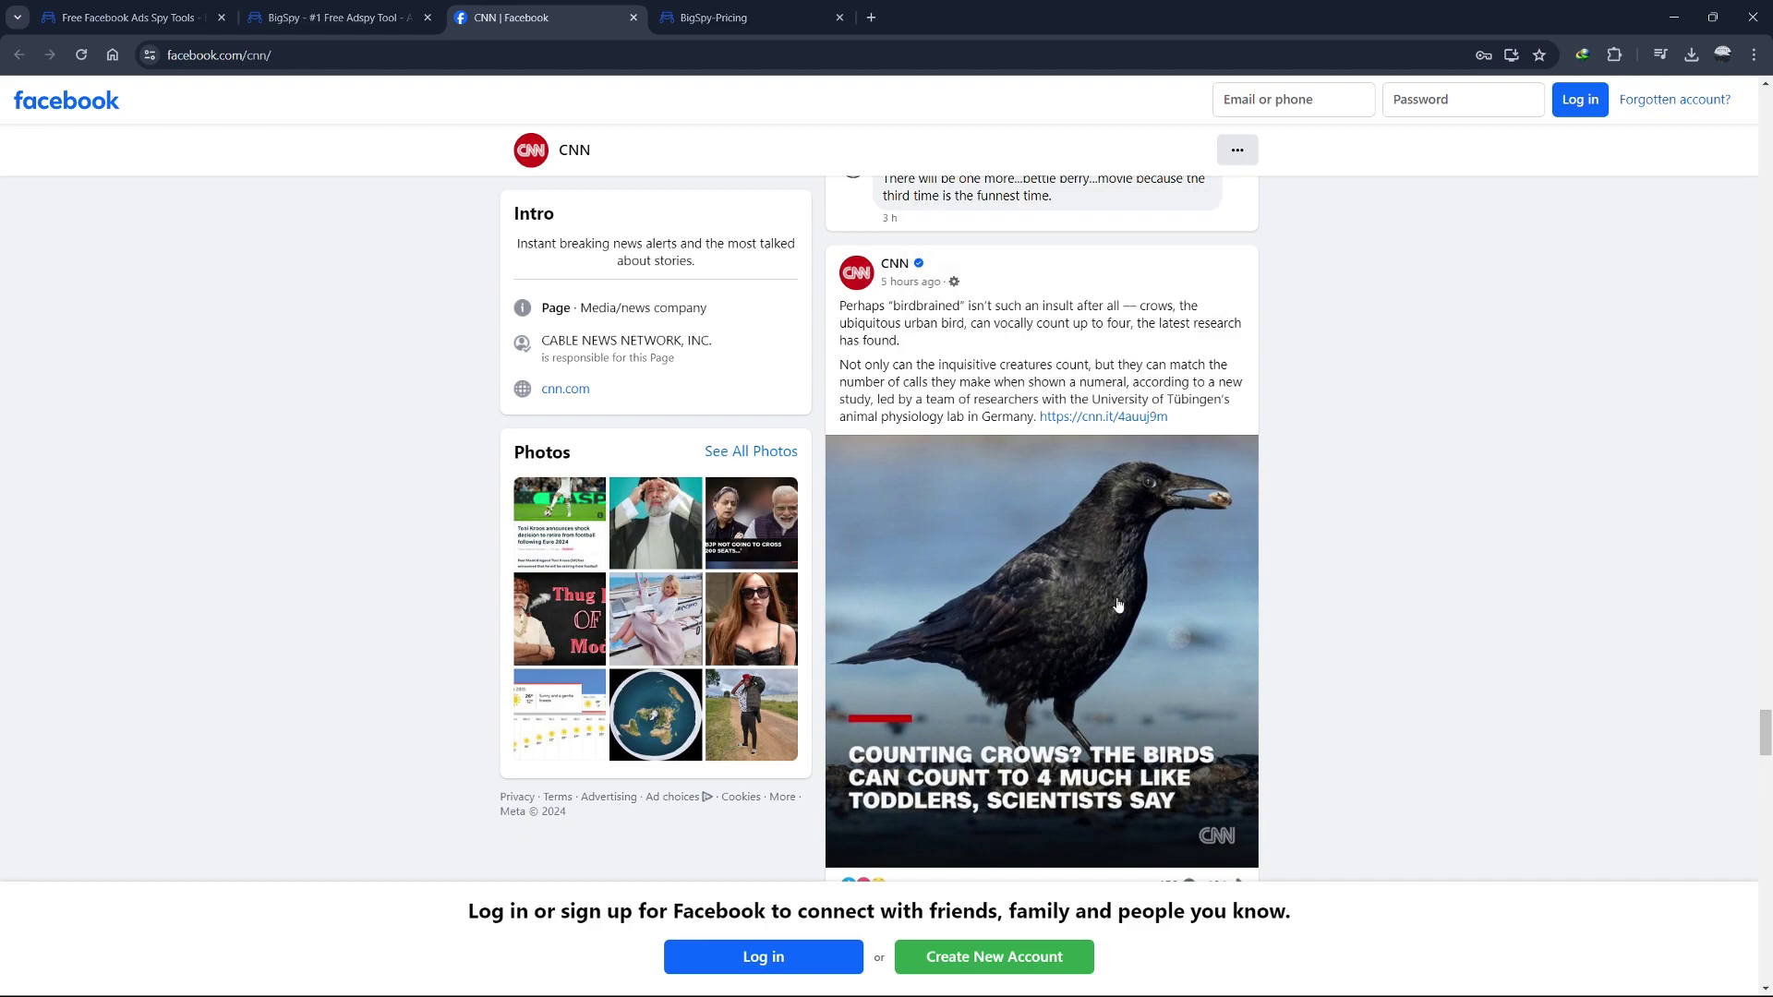
scroll(1763, 730, down, 1)
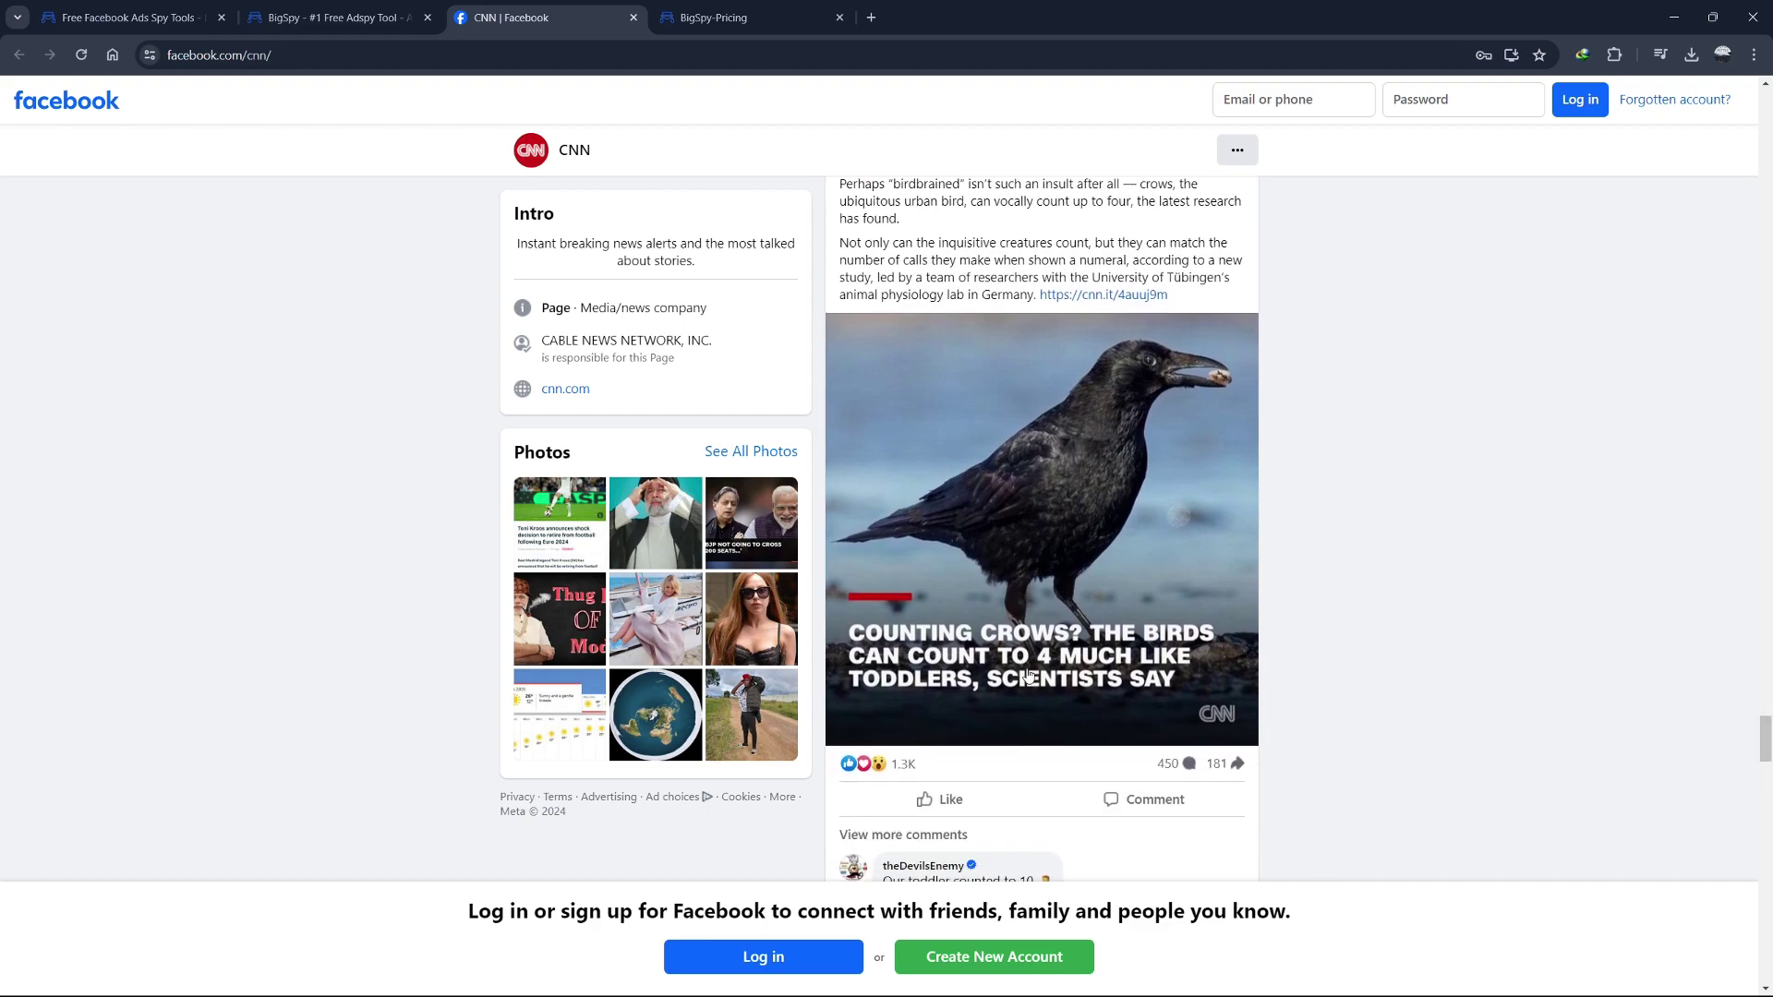
scroll(997, 545, up, 1)
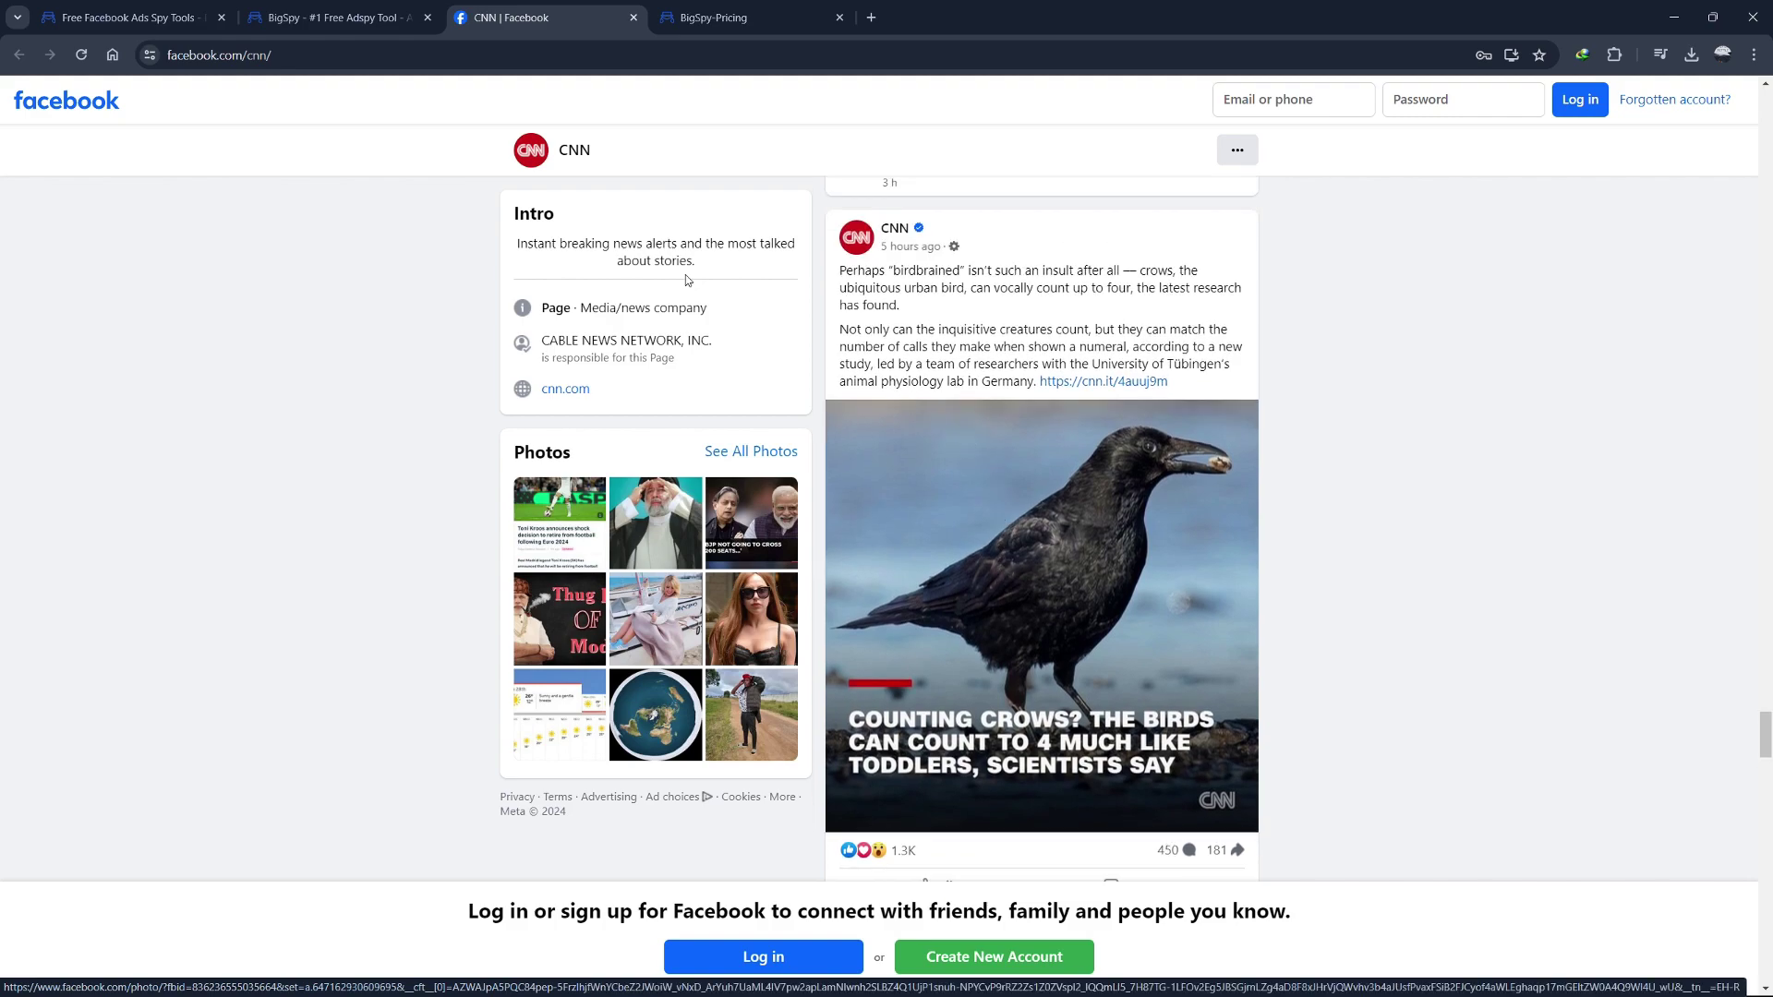
Back in the BigSpy search, close the ad details and set the language to Chinese (Simplified).
click(130, 17)
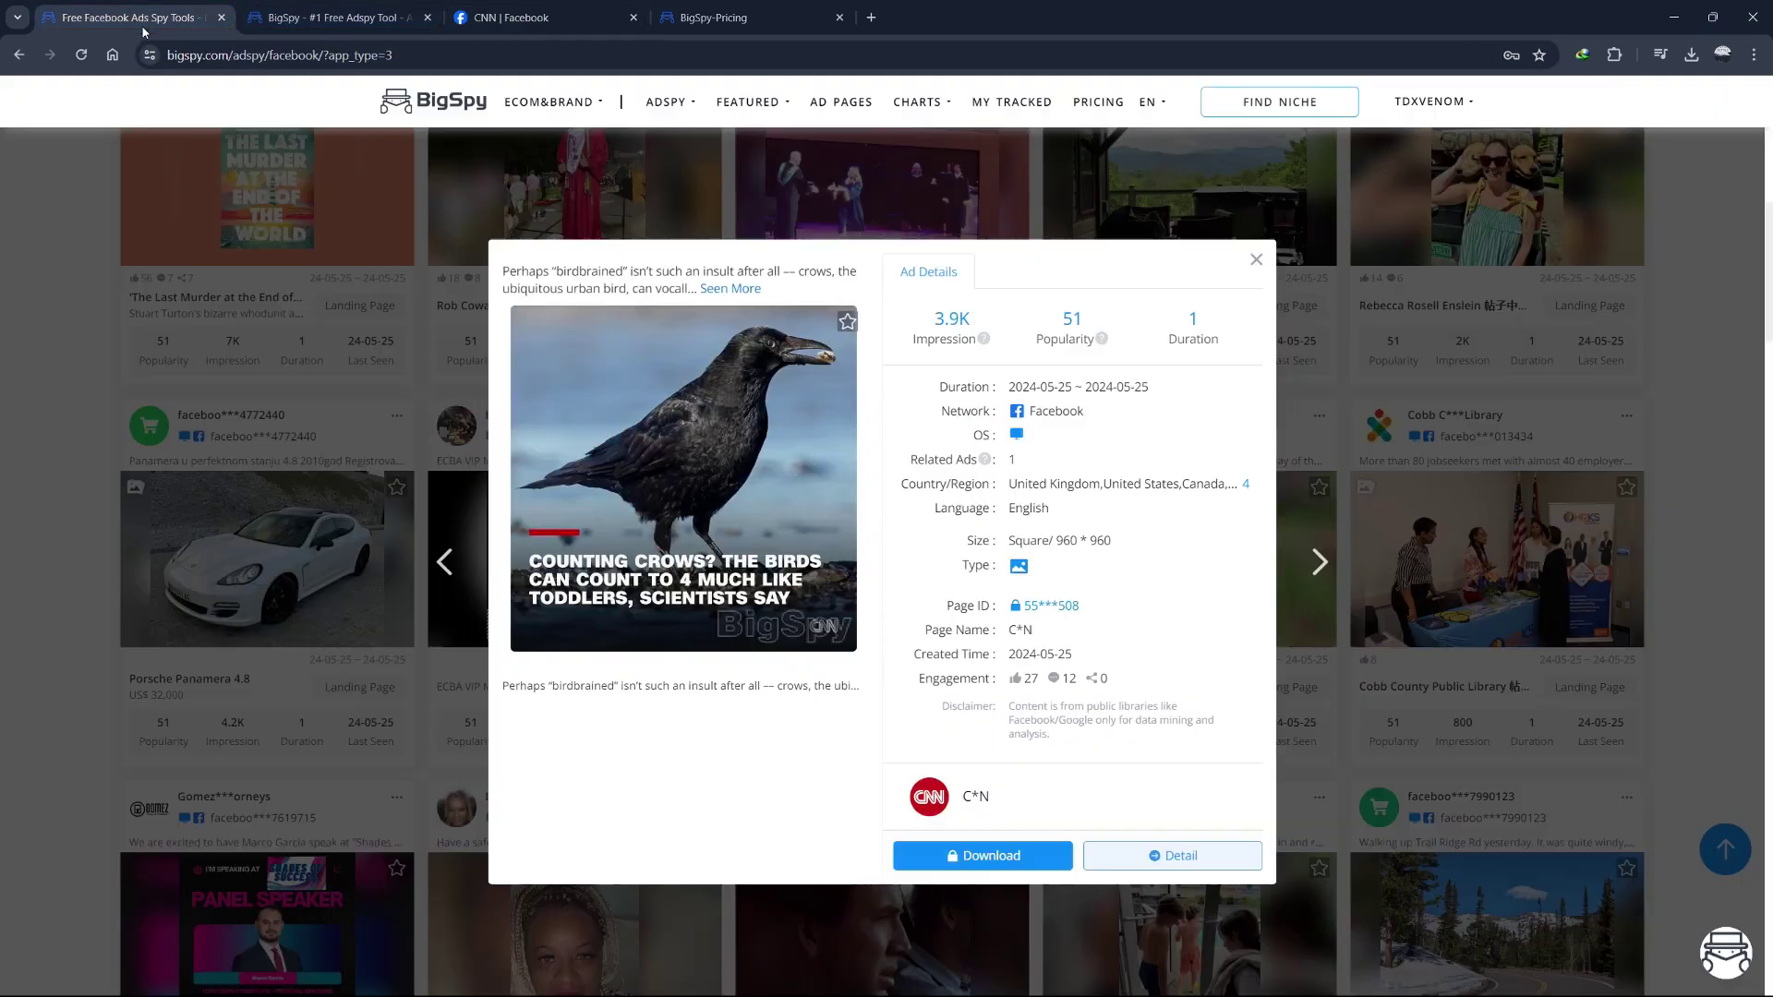
click(1296, 282)
scroll(1183, 335, up, 5)
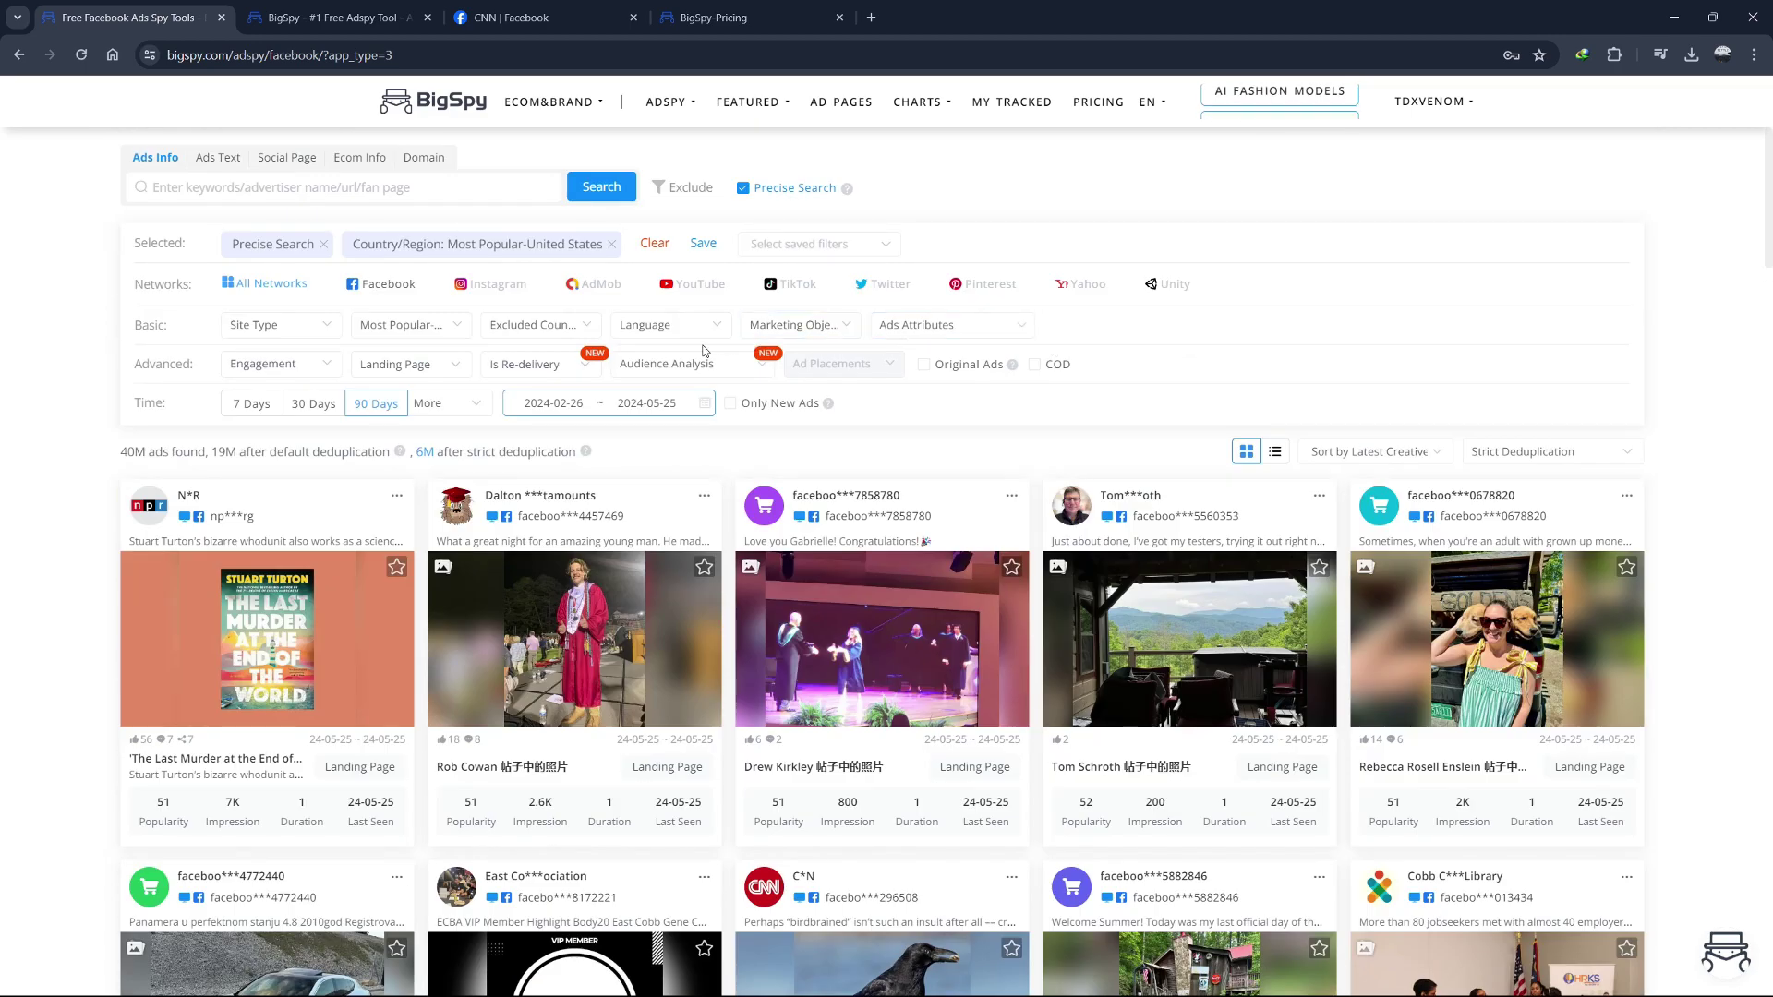
click(646, 328)
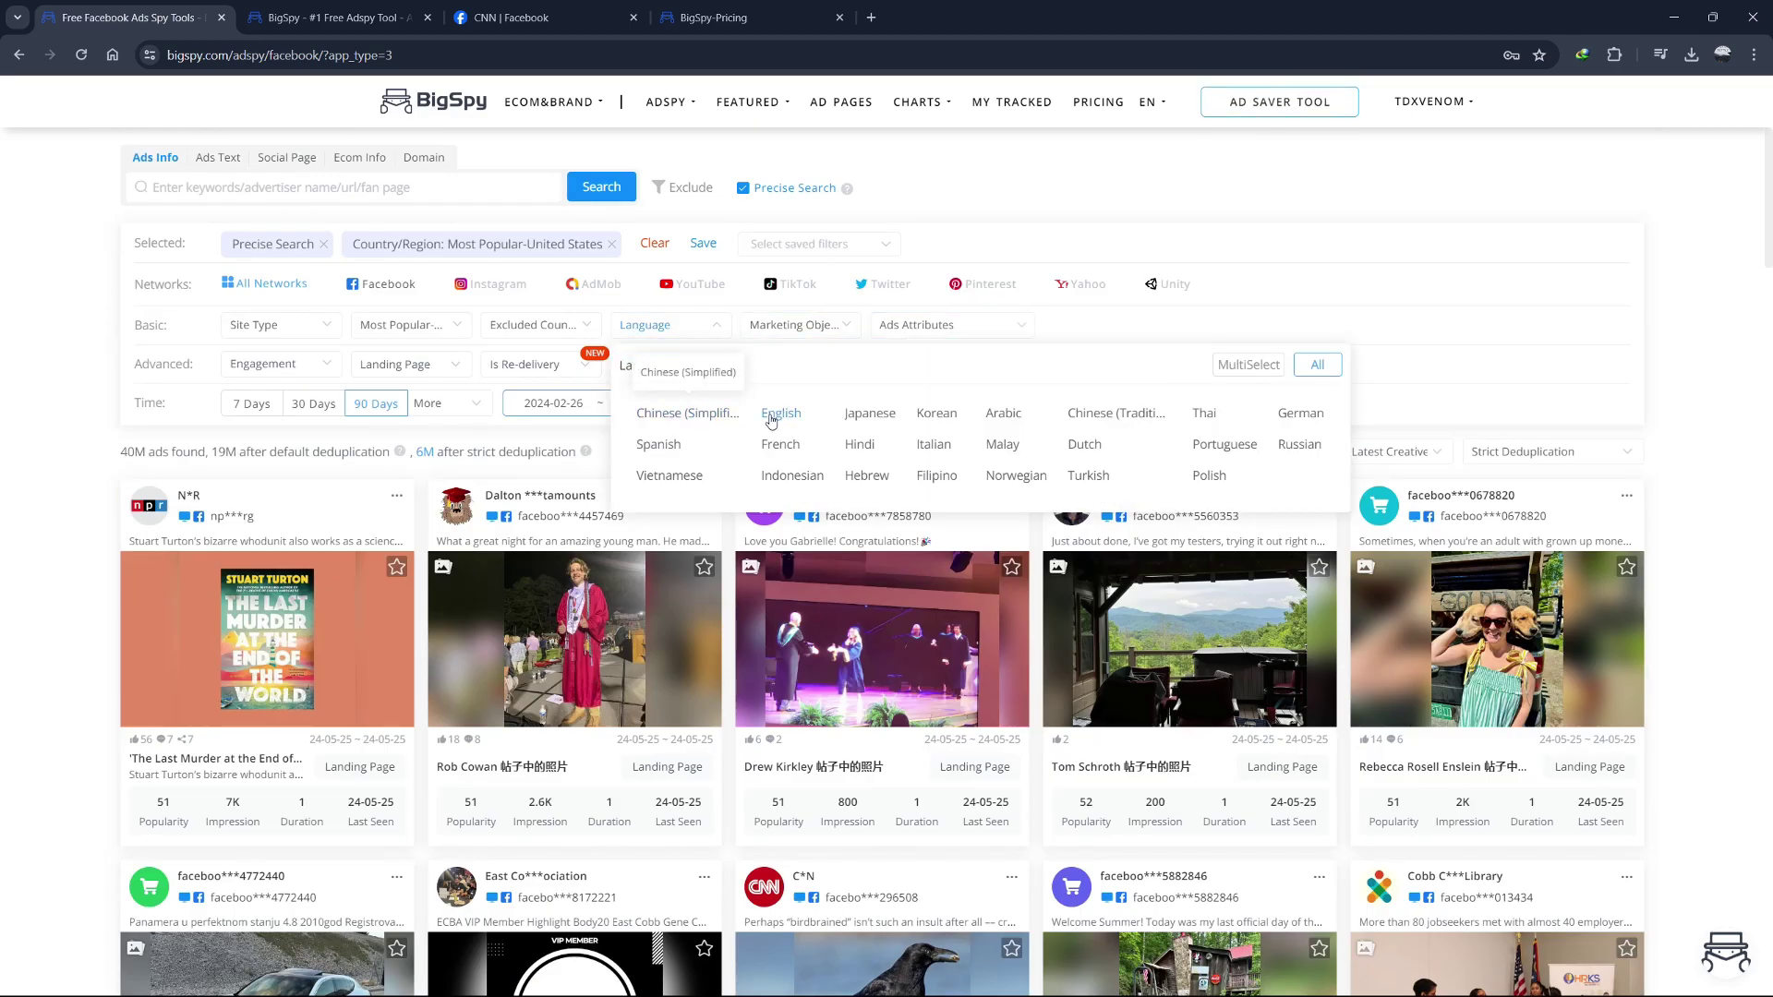
click(691, 411)
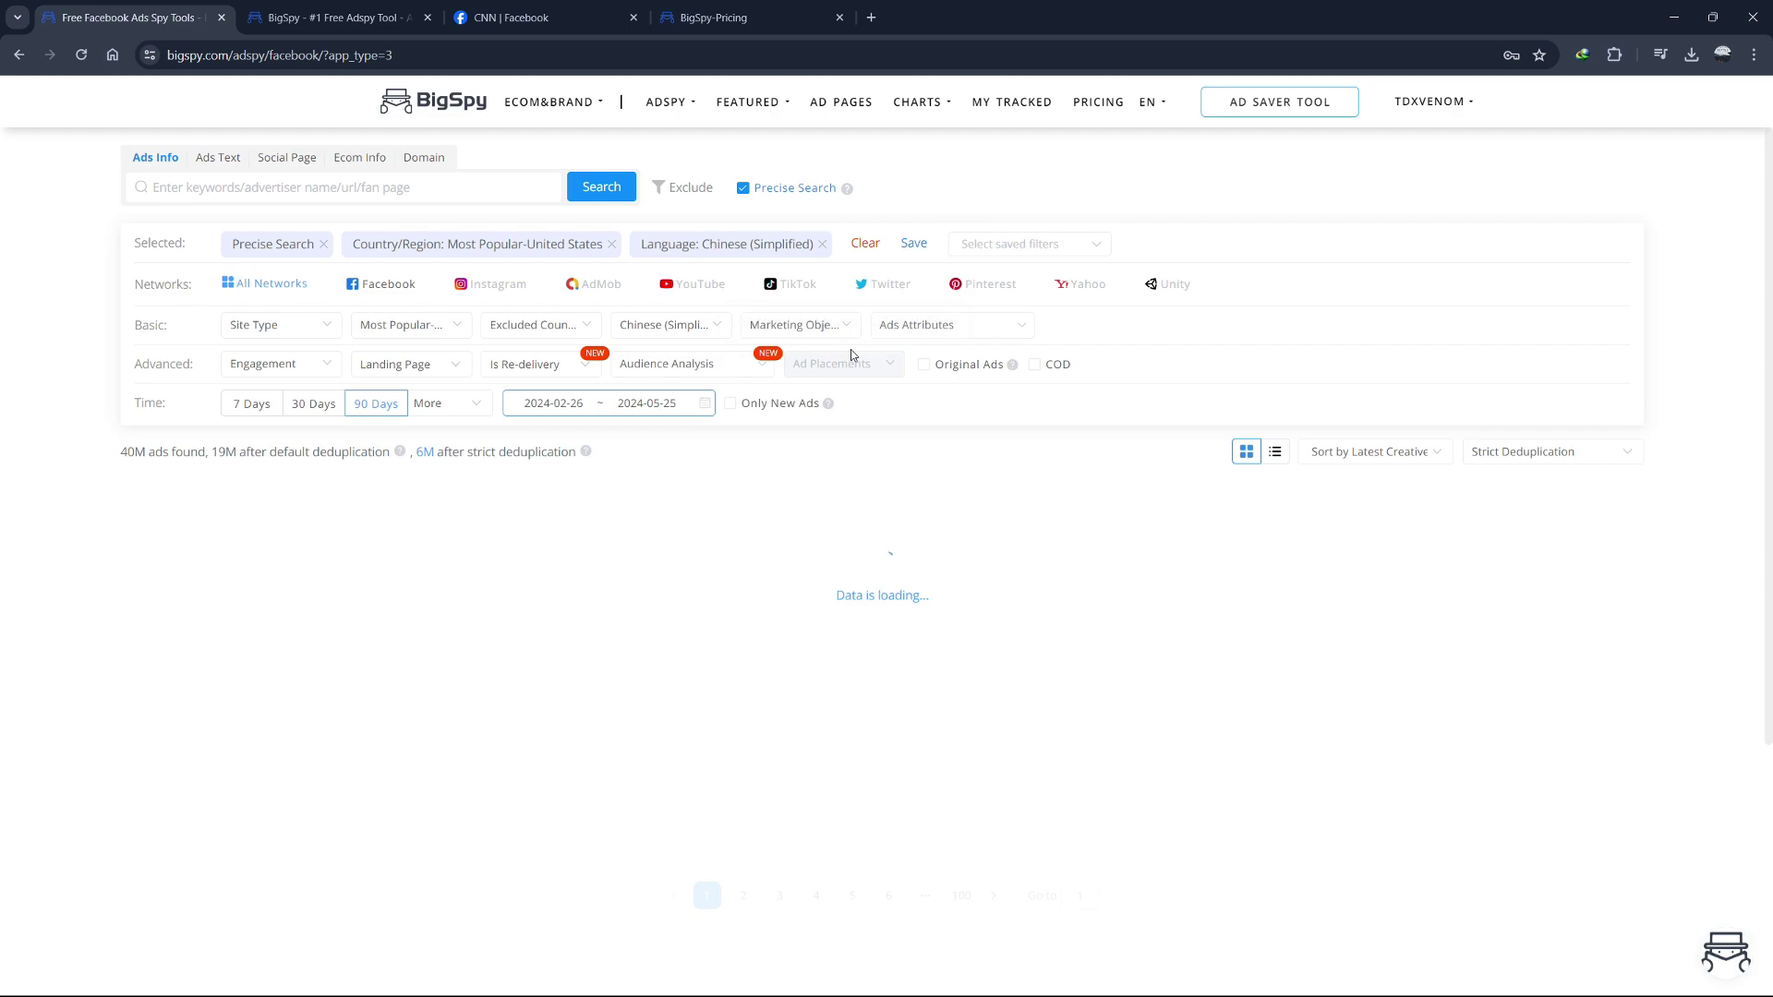
click(923, 325)
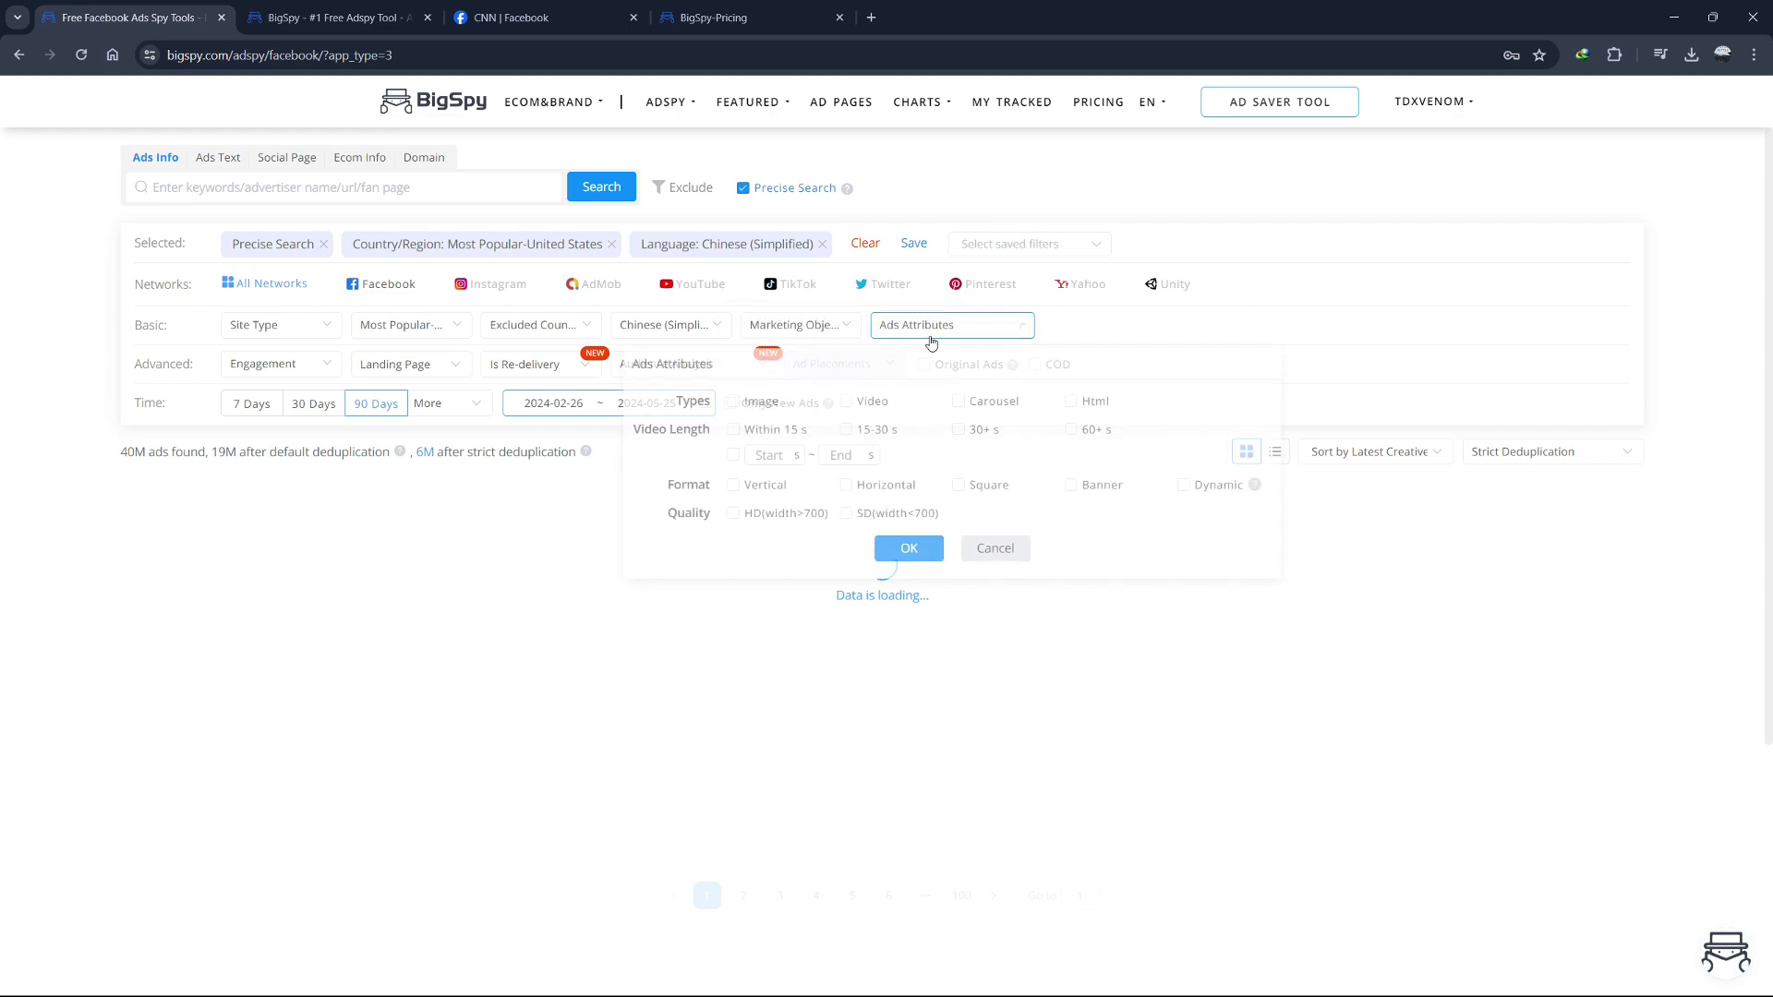
Restrict results to Video ads, then preview and close the iOS正式测试W2A ad's details.
click(846, 401)
click(922, 555)
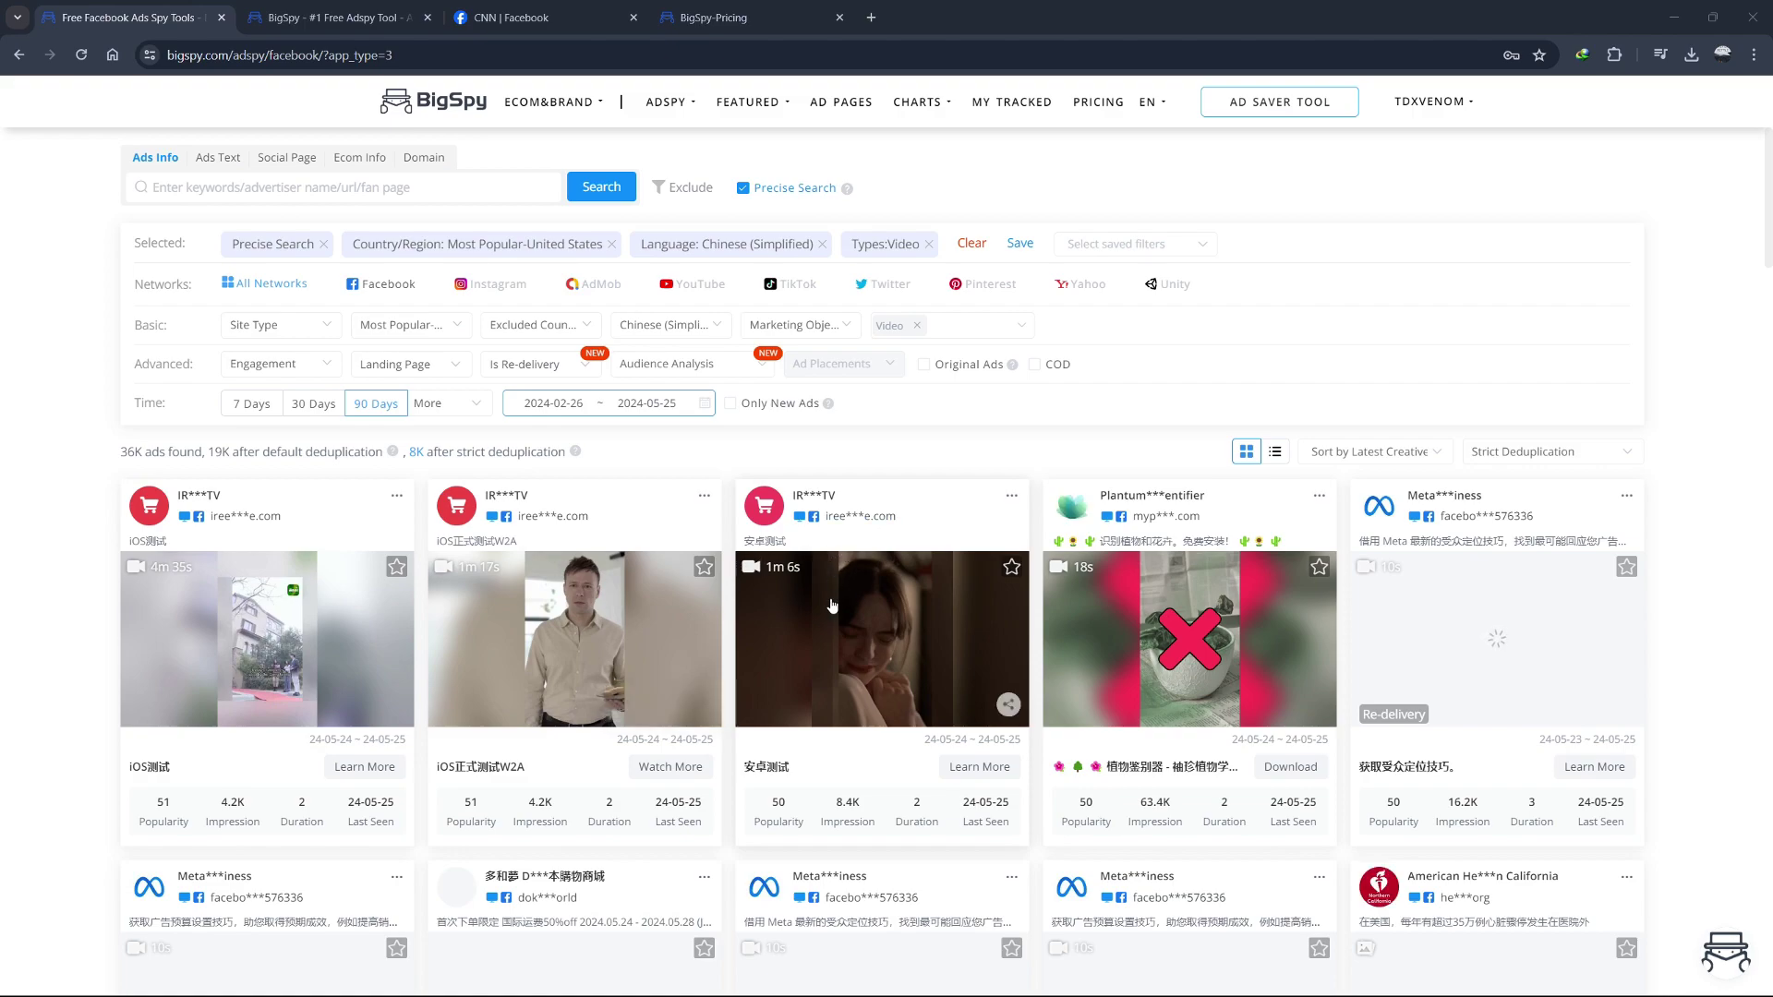
click(580, 629)
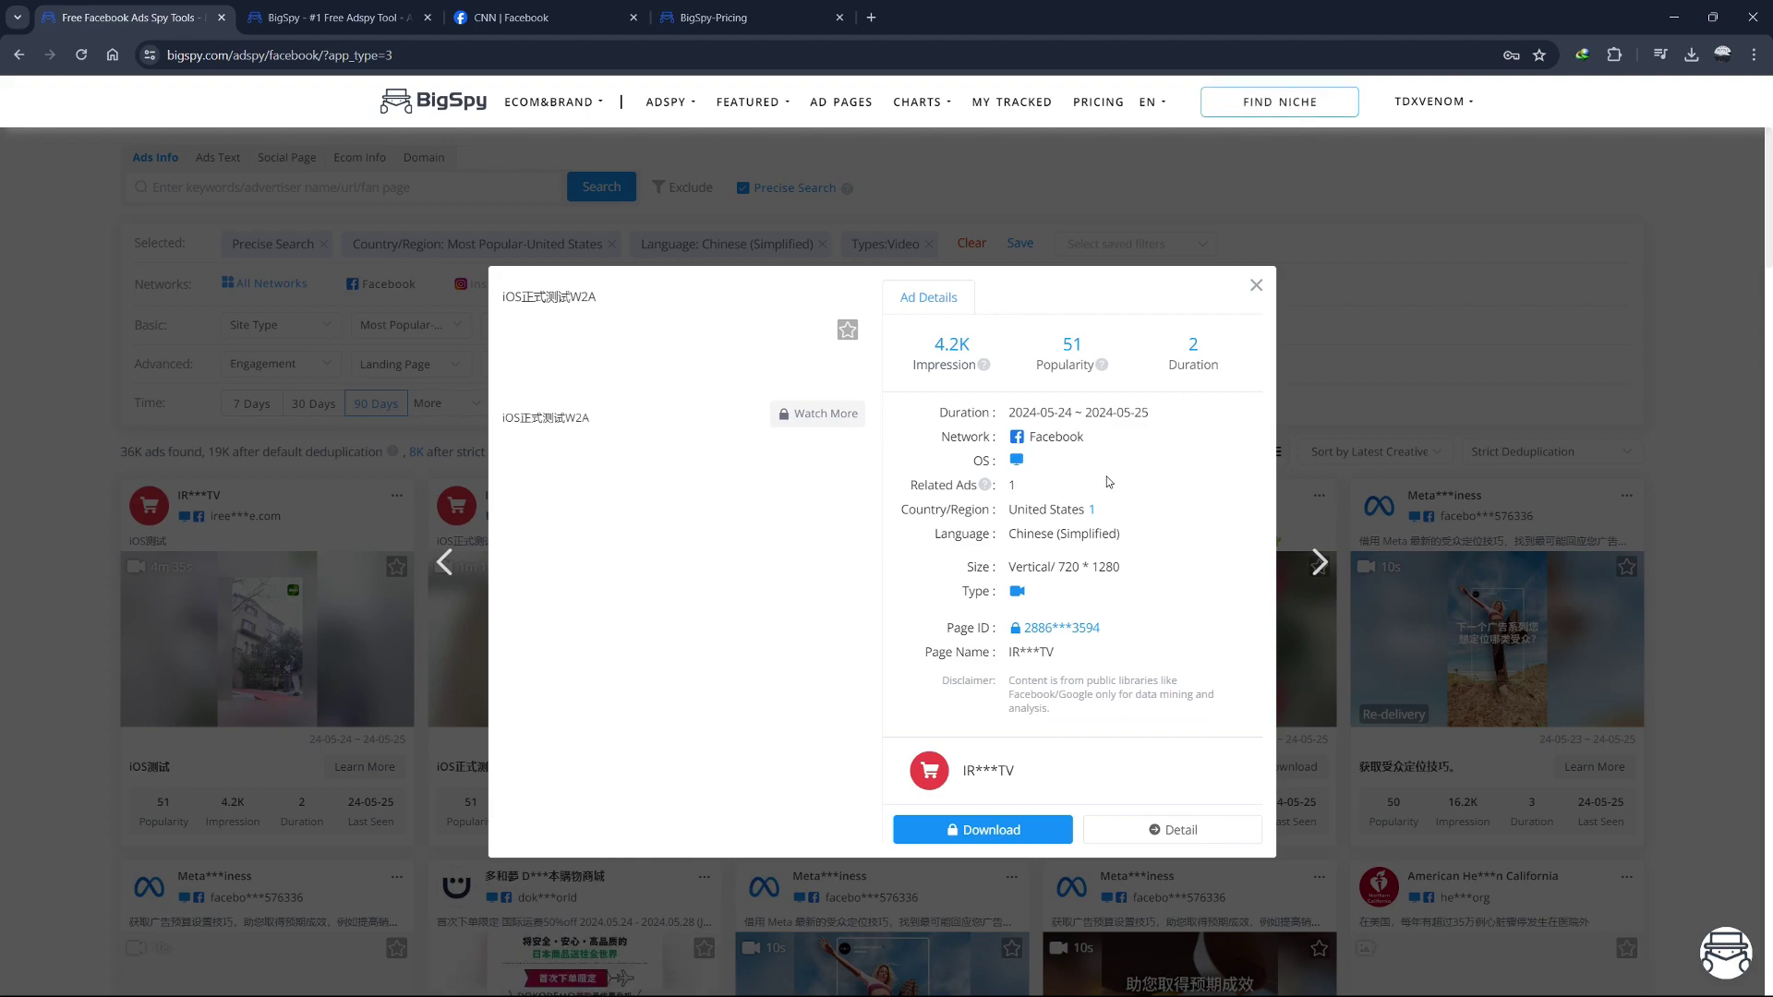
click(1256, 285)
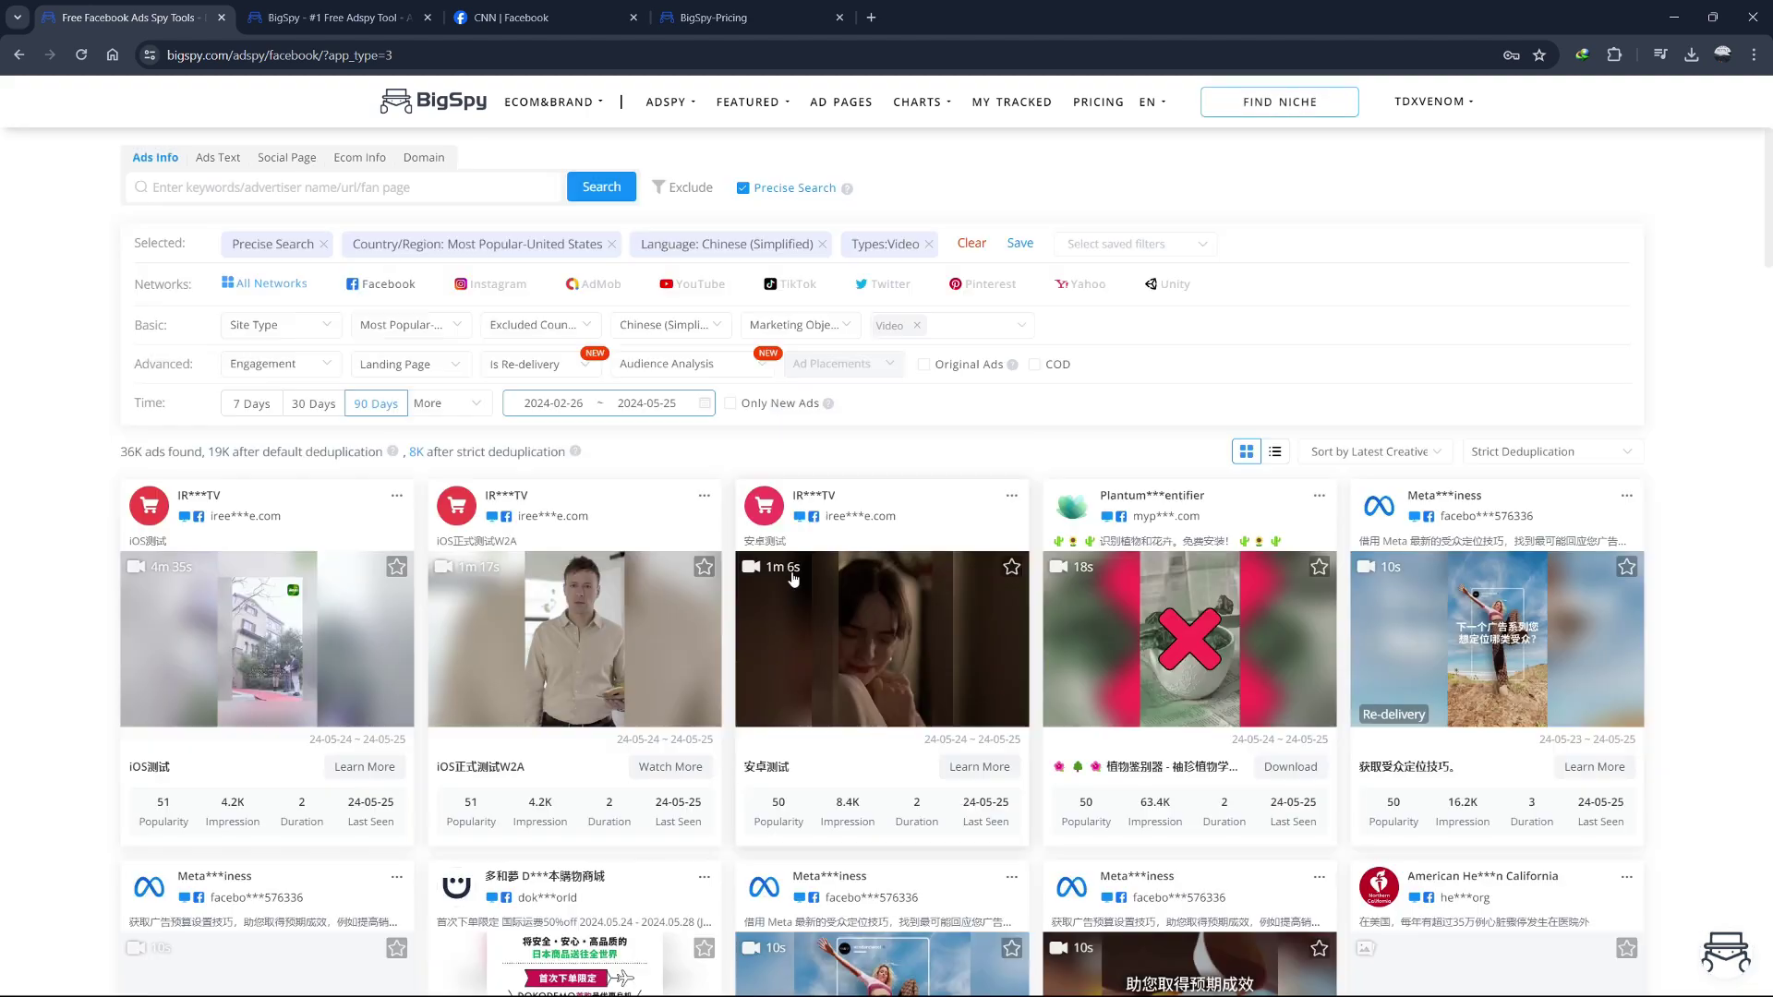
Disable Precise Search, cutting results to 5K ads (1K after strict deduplication).
mouse_move(704, 502)
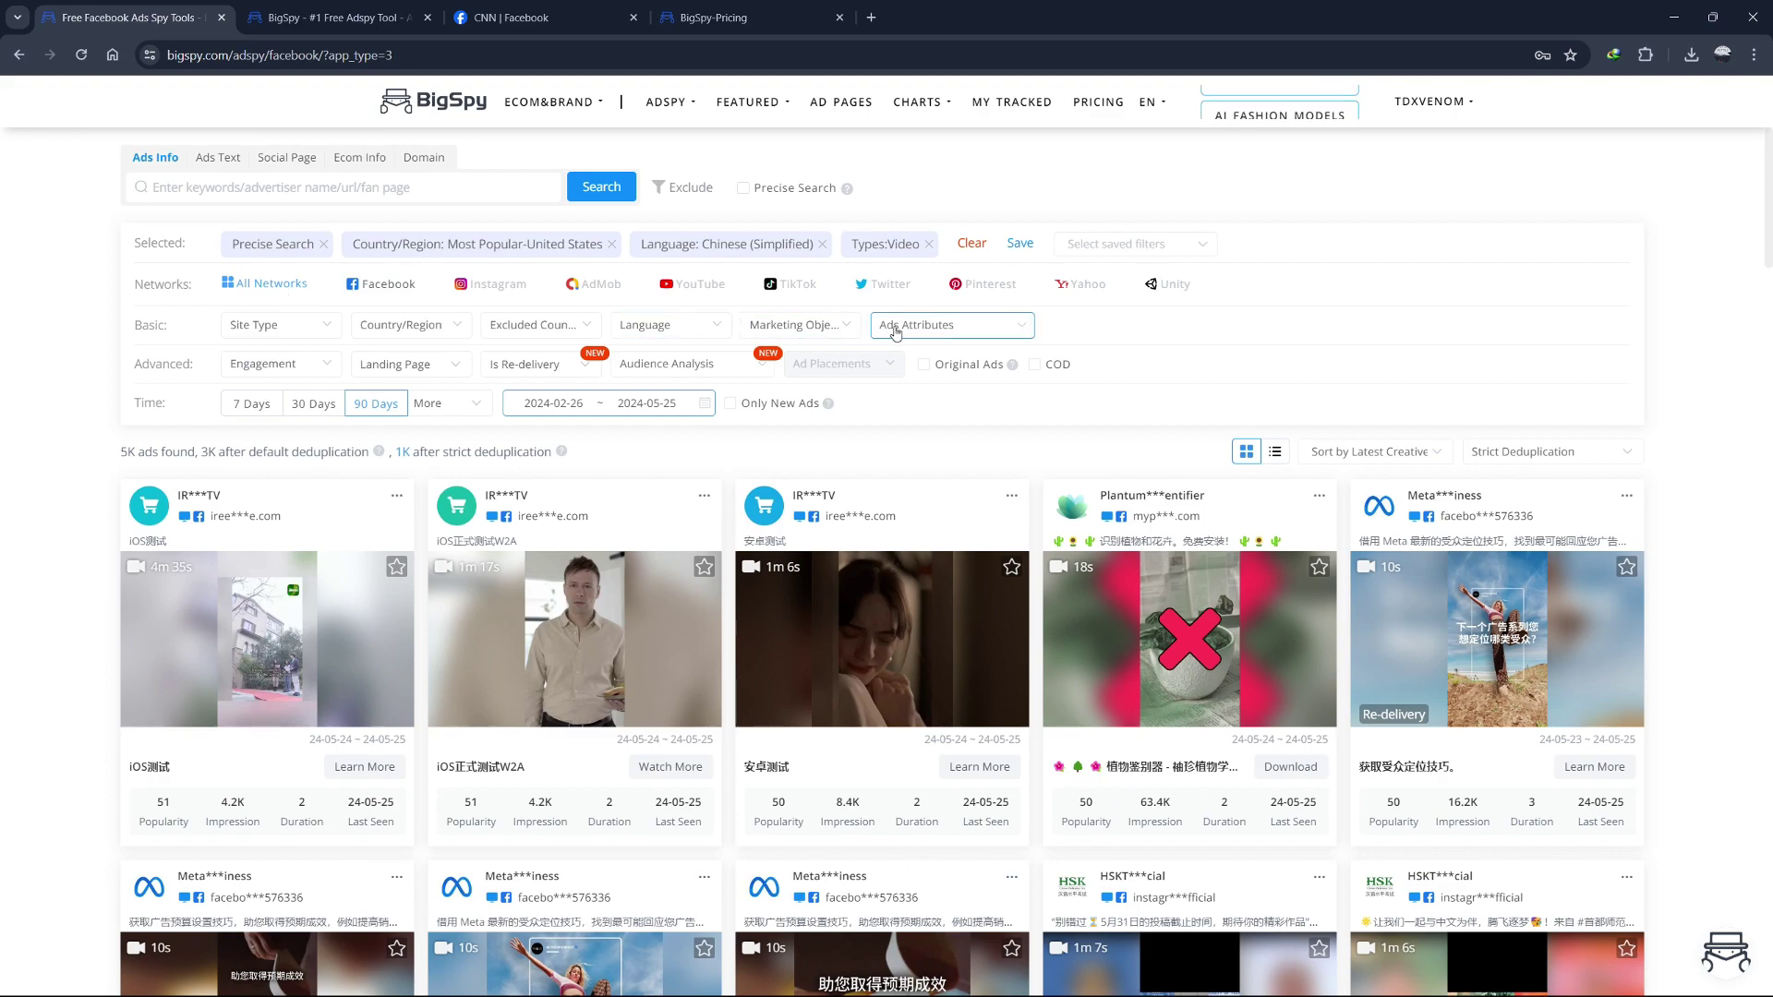
Review the Ads Attributes options, close them unchanged, and bring up the ad language list.
click(955, 333)
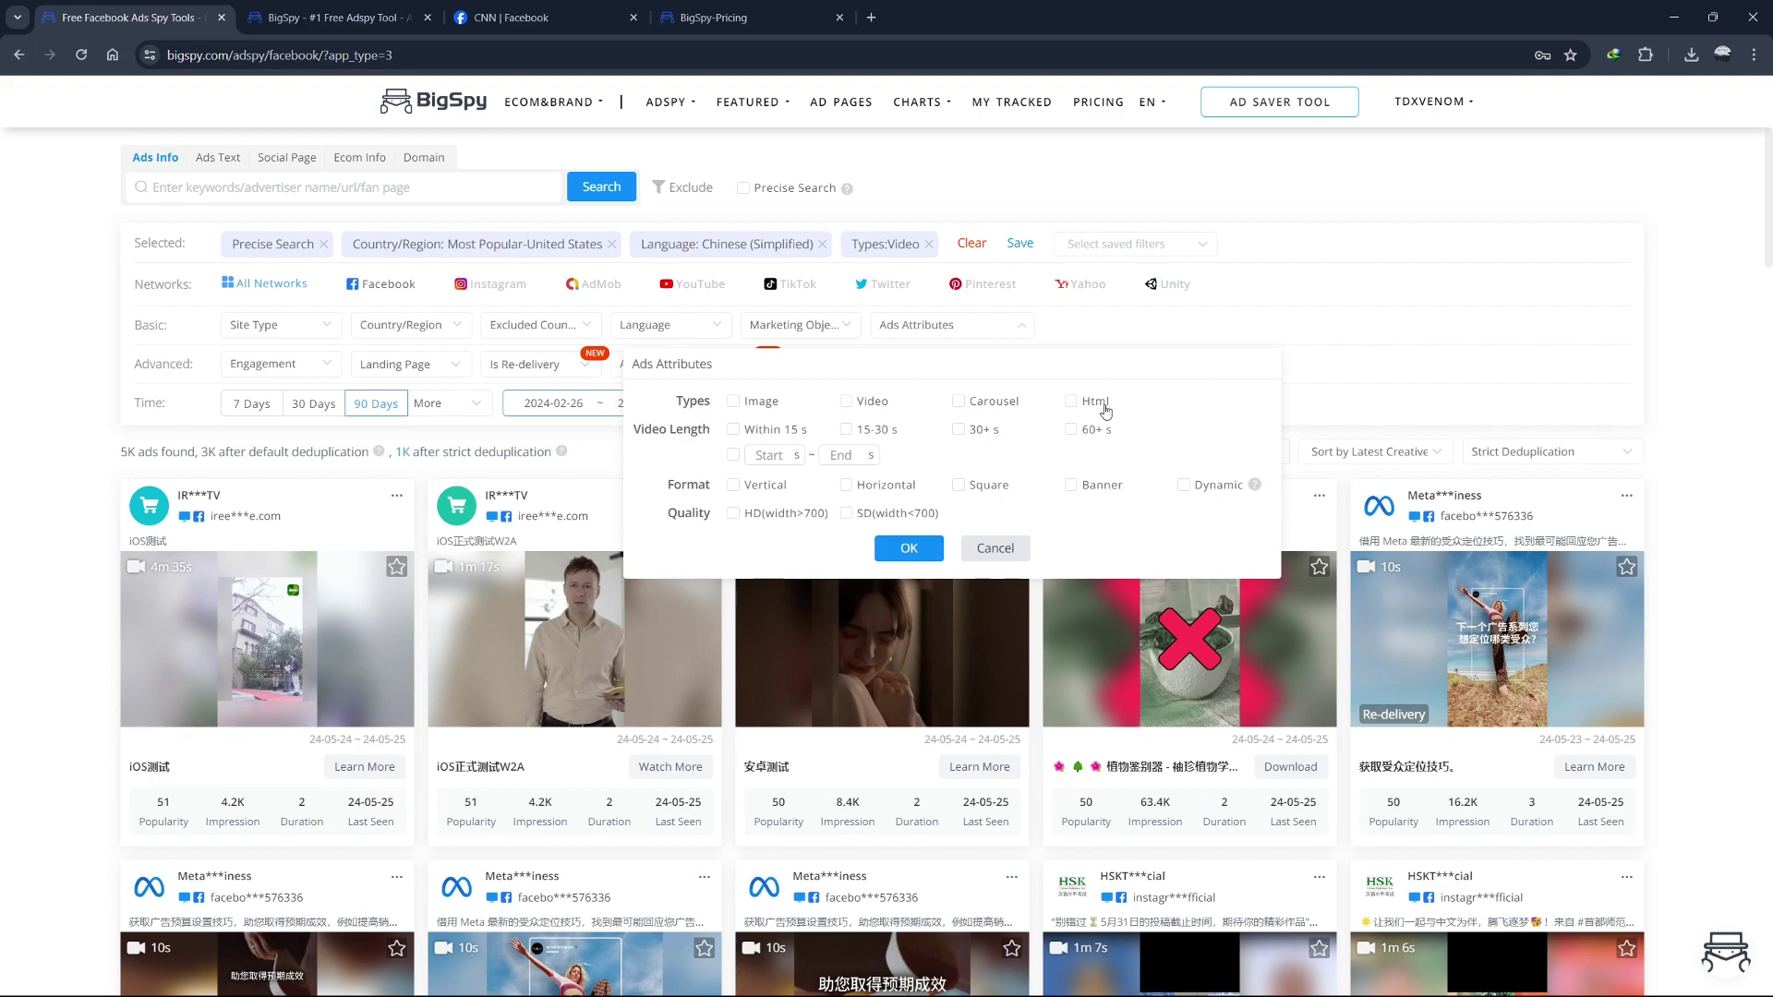
click(908, 548)
click(656, 327)
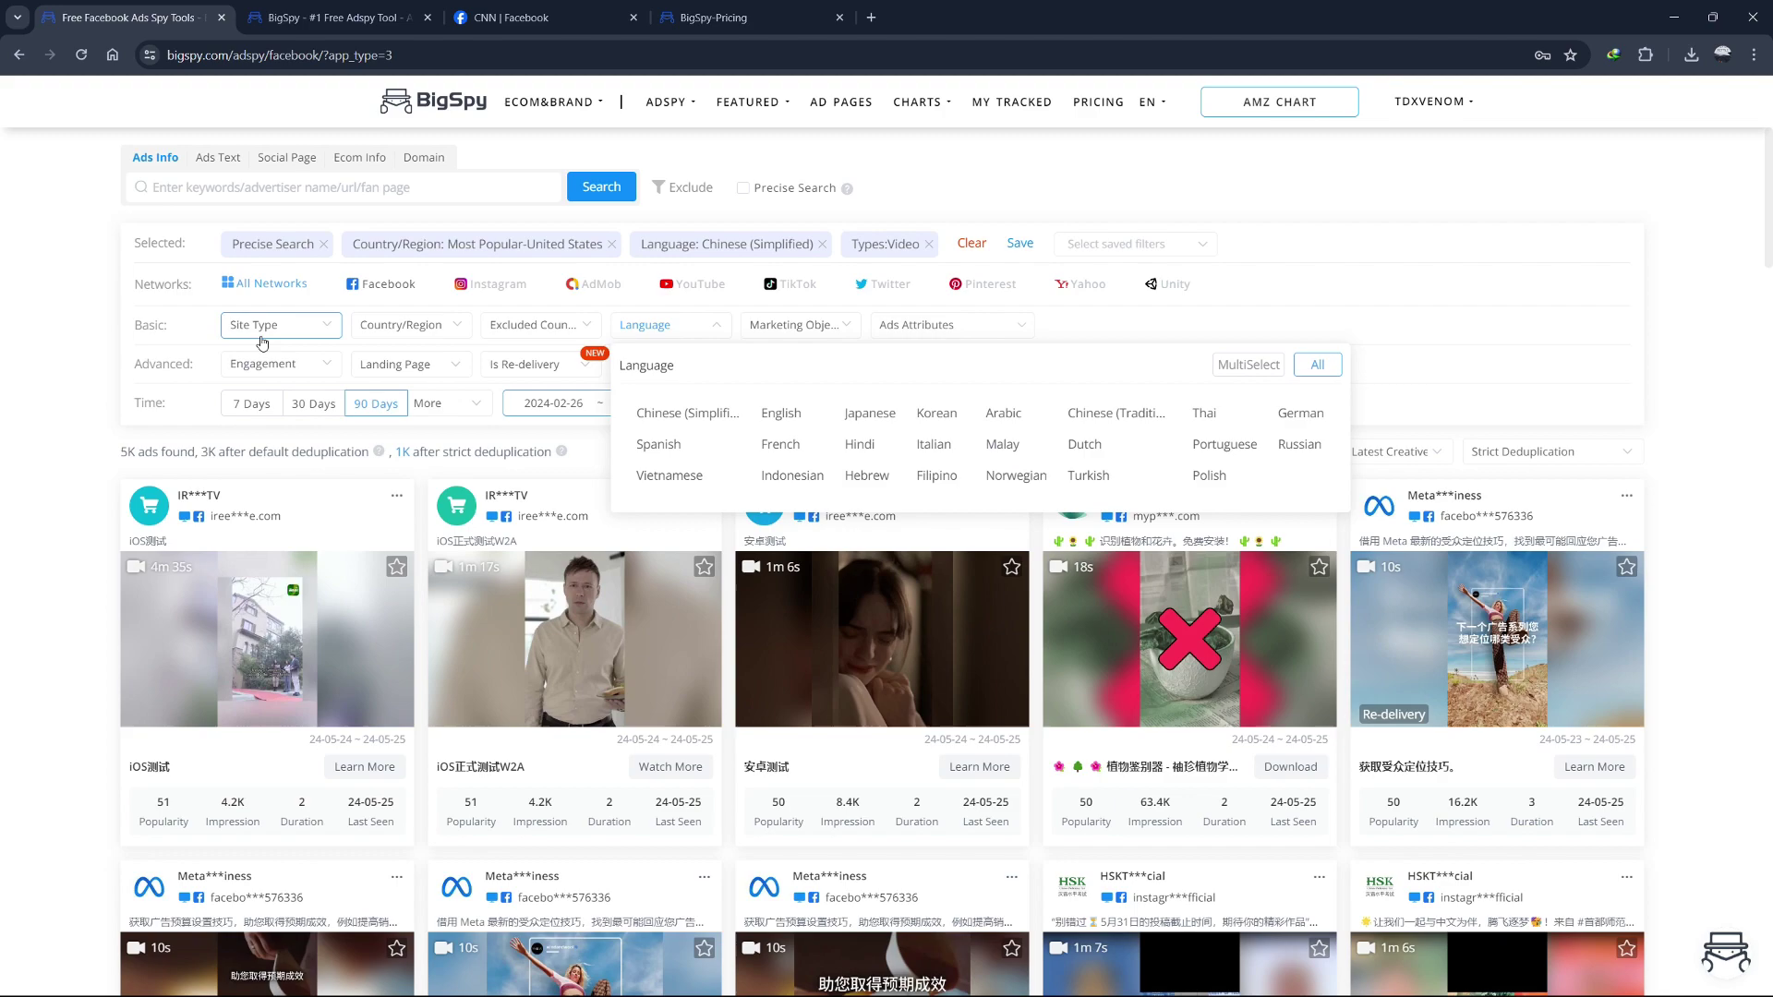
Browse the Country/Region choices with MultiSelect on, then close the list and the Pro plan prompt.
click(189, 347)
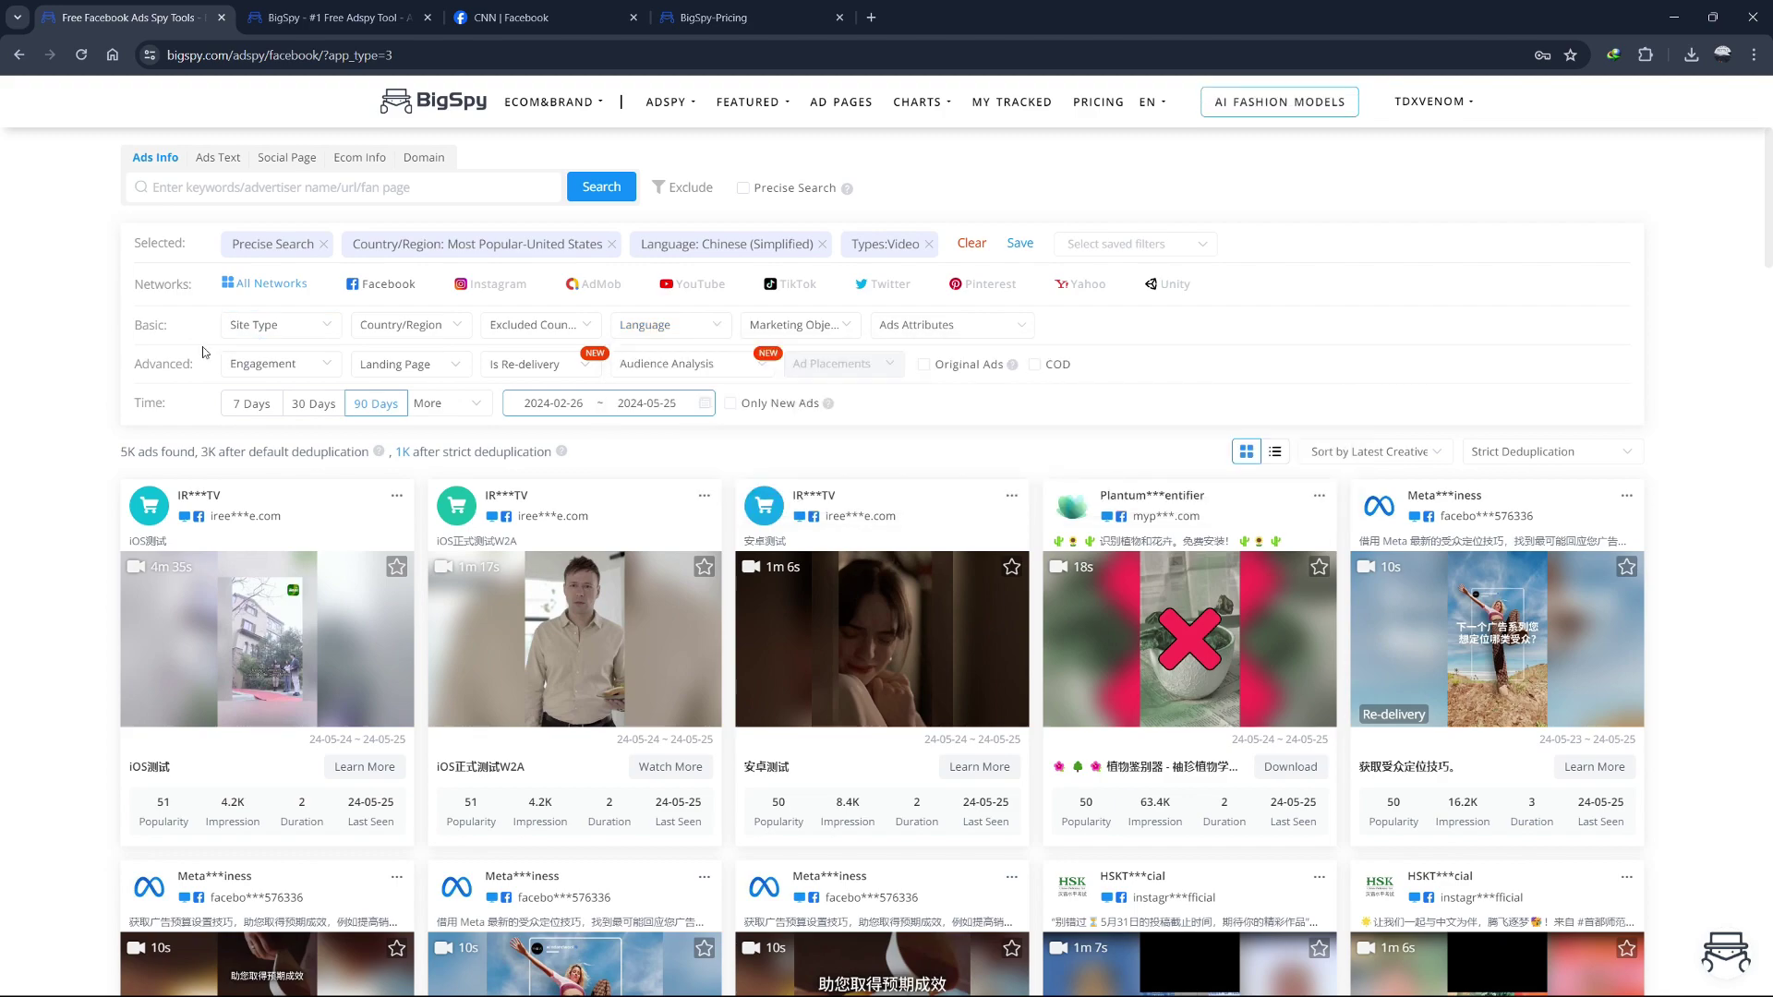
click(406, 325)
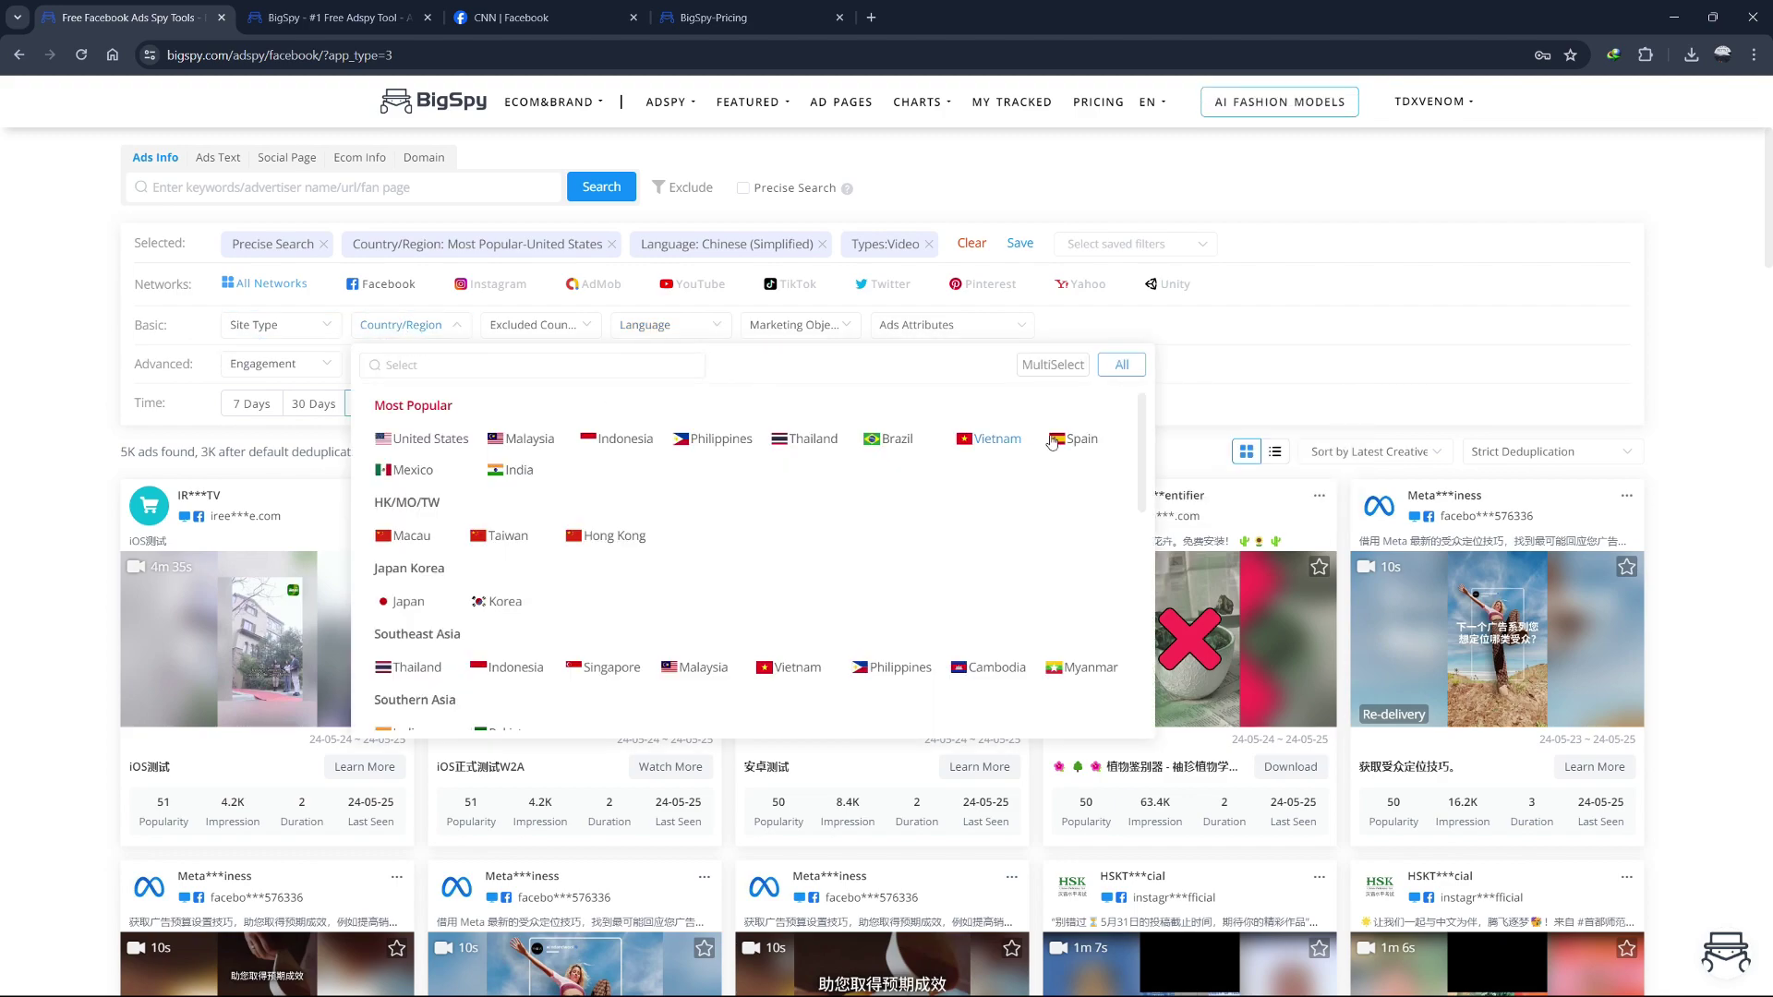
drag(1143, 401, 1155, 635)
scroll(1127, 536, up, 2)
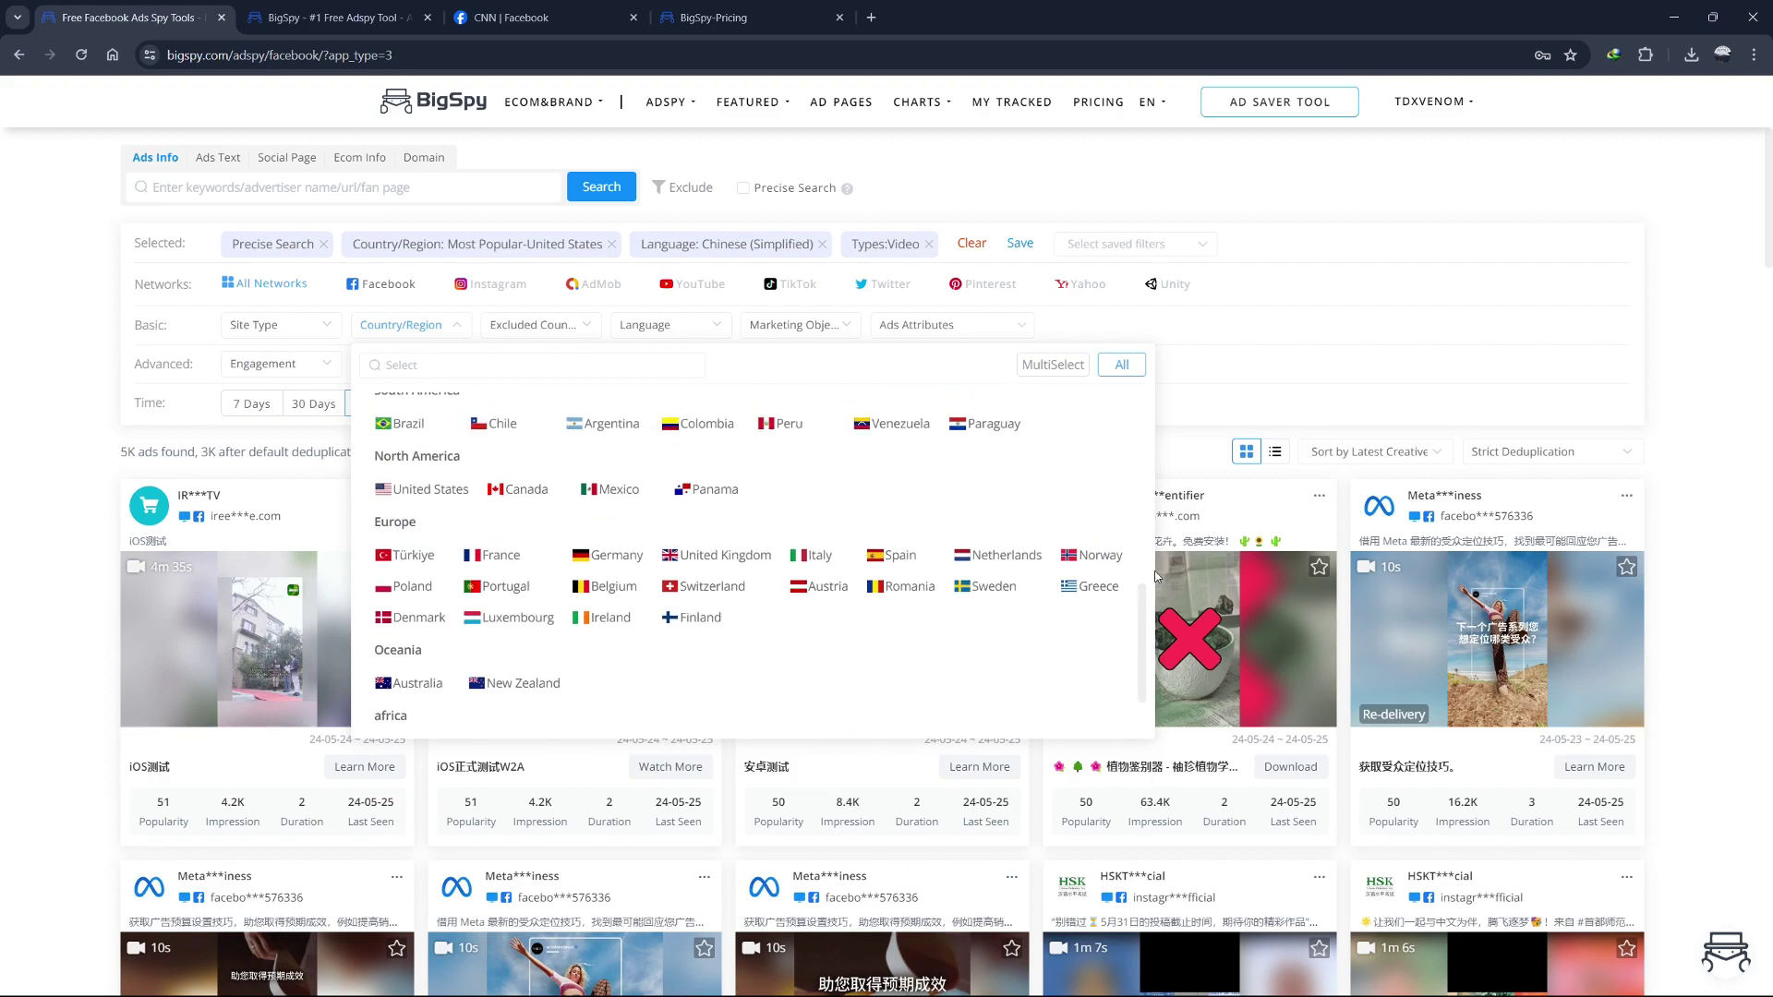
click(1050, 366)
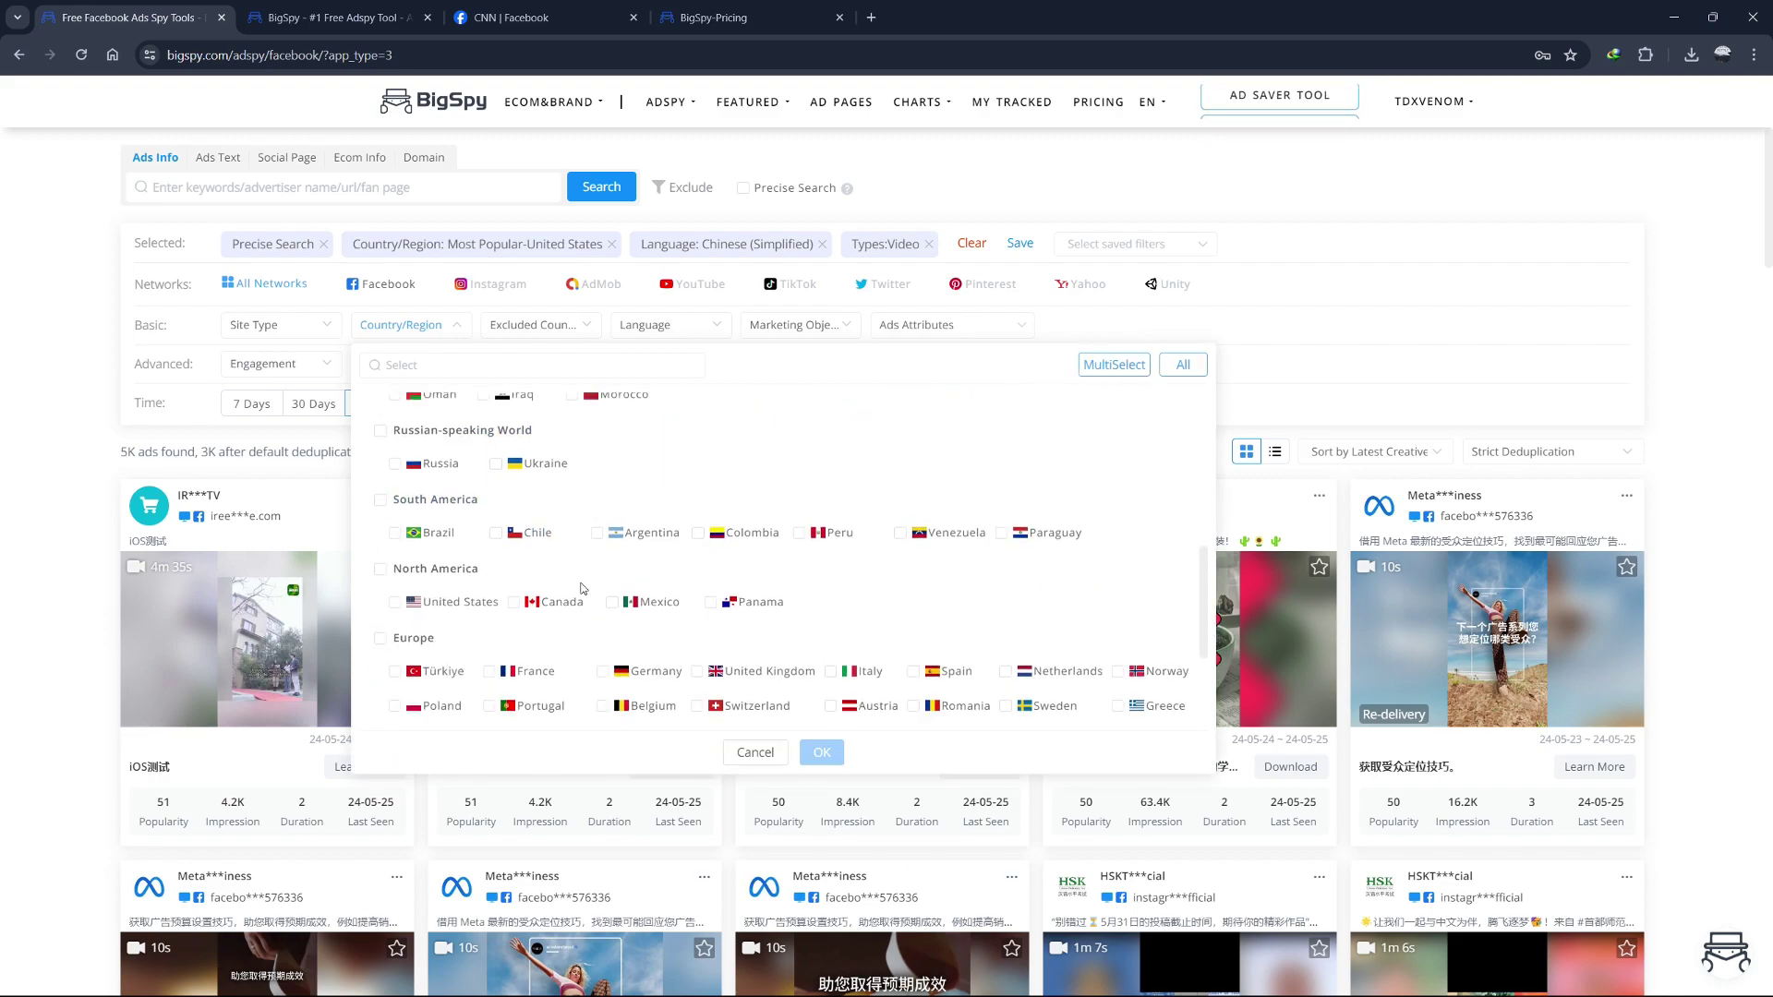
scroll(624, 478, up, 5)
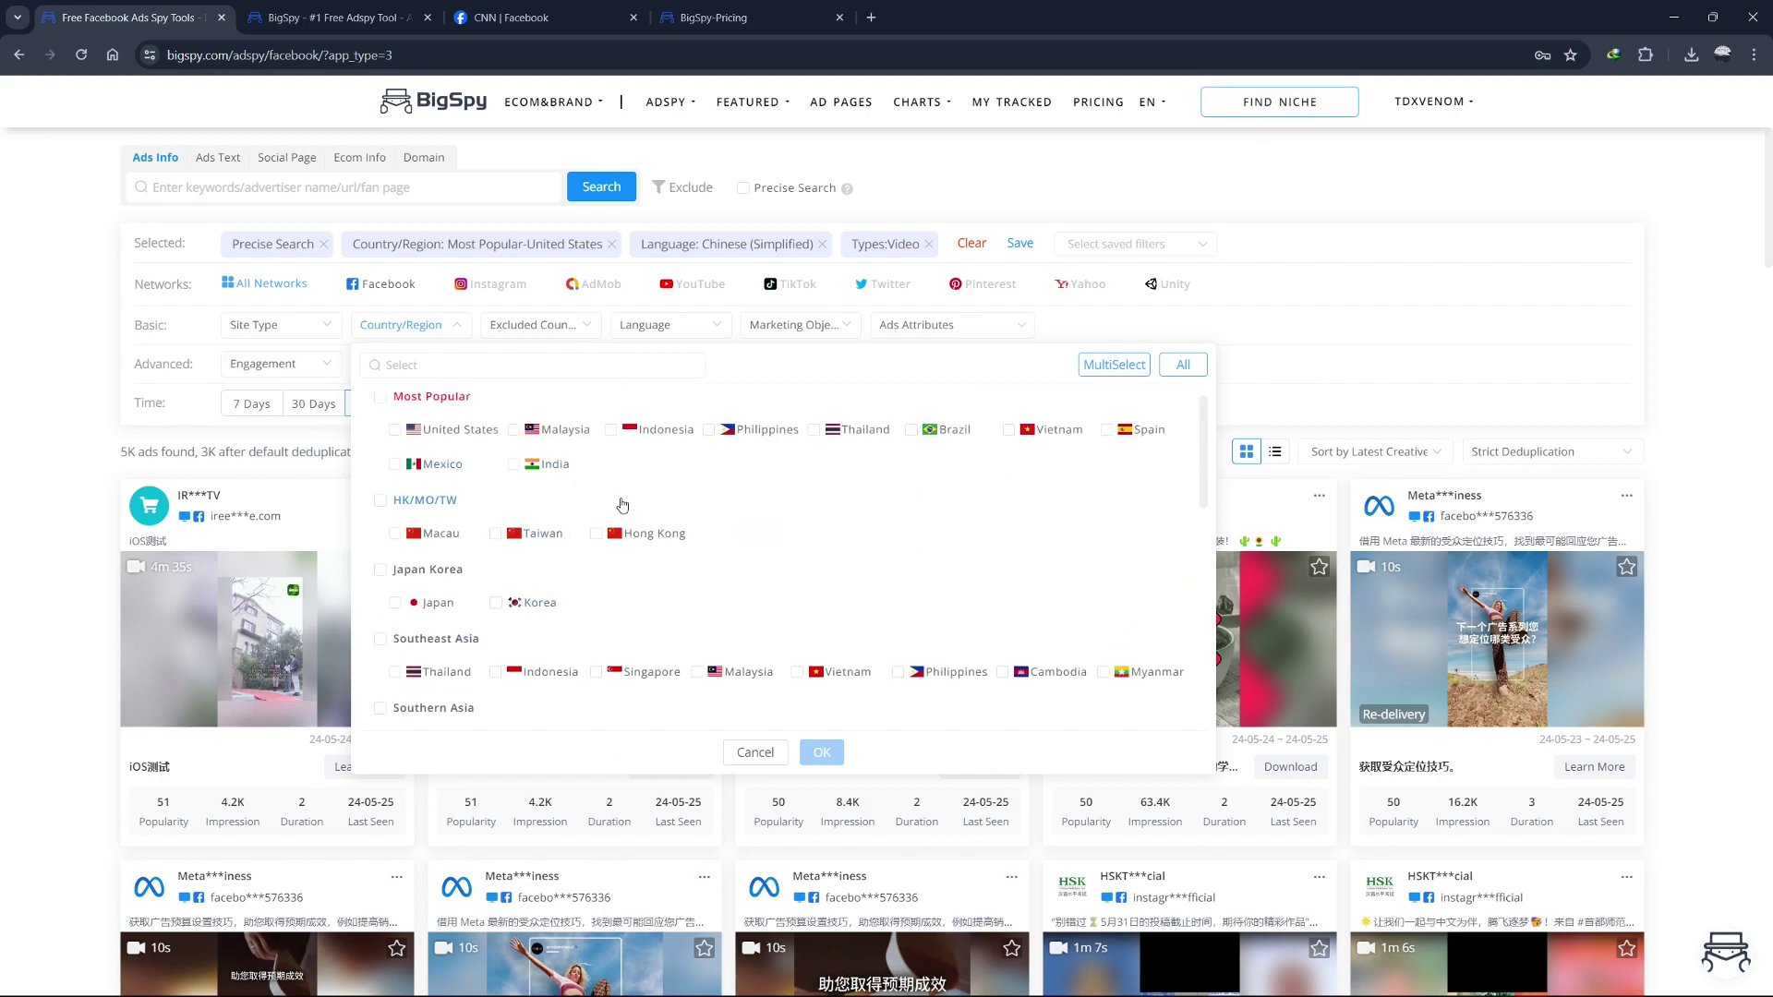
click(1178, 365)
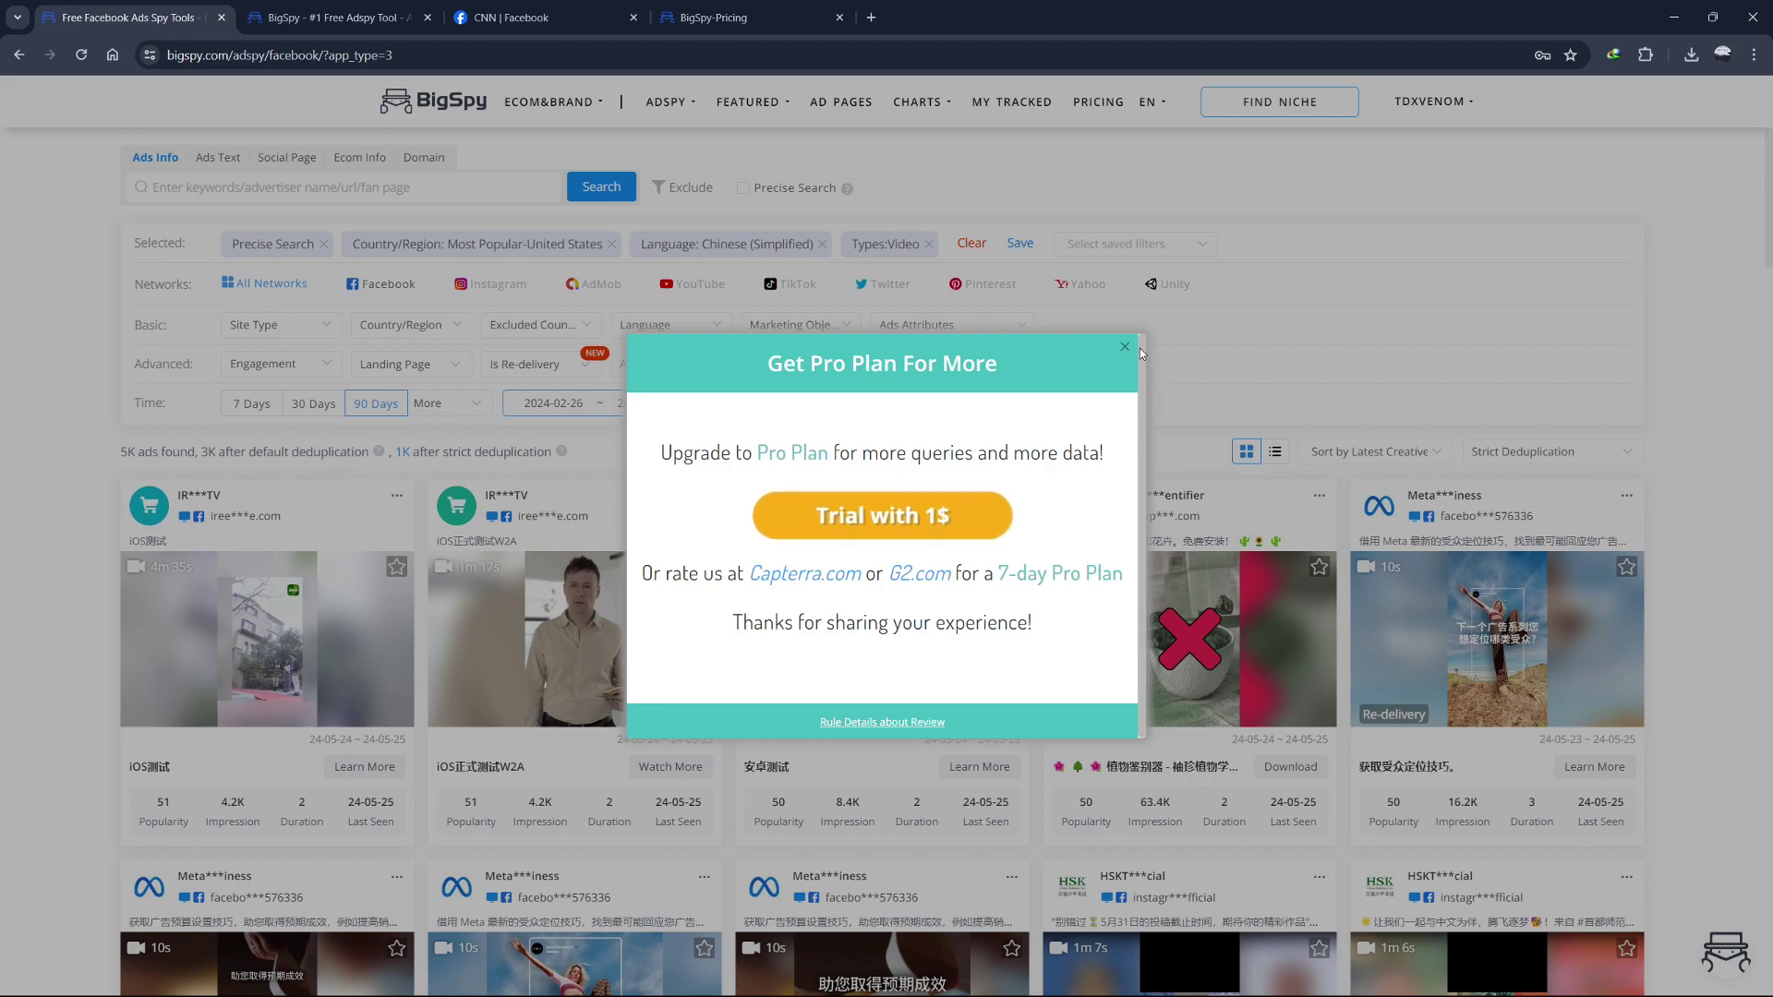
click(1125, 347)
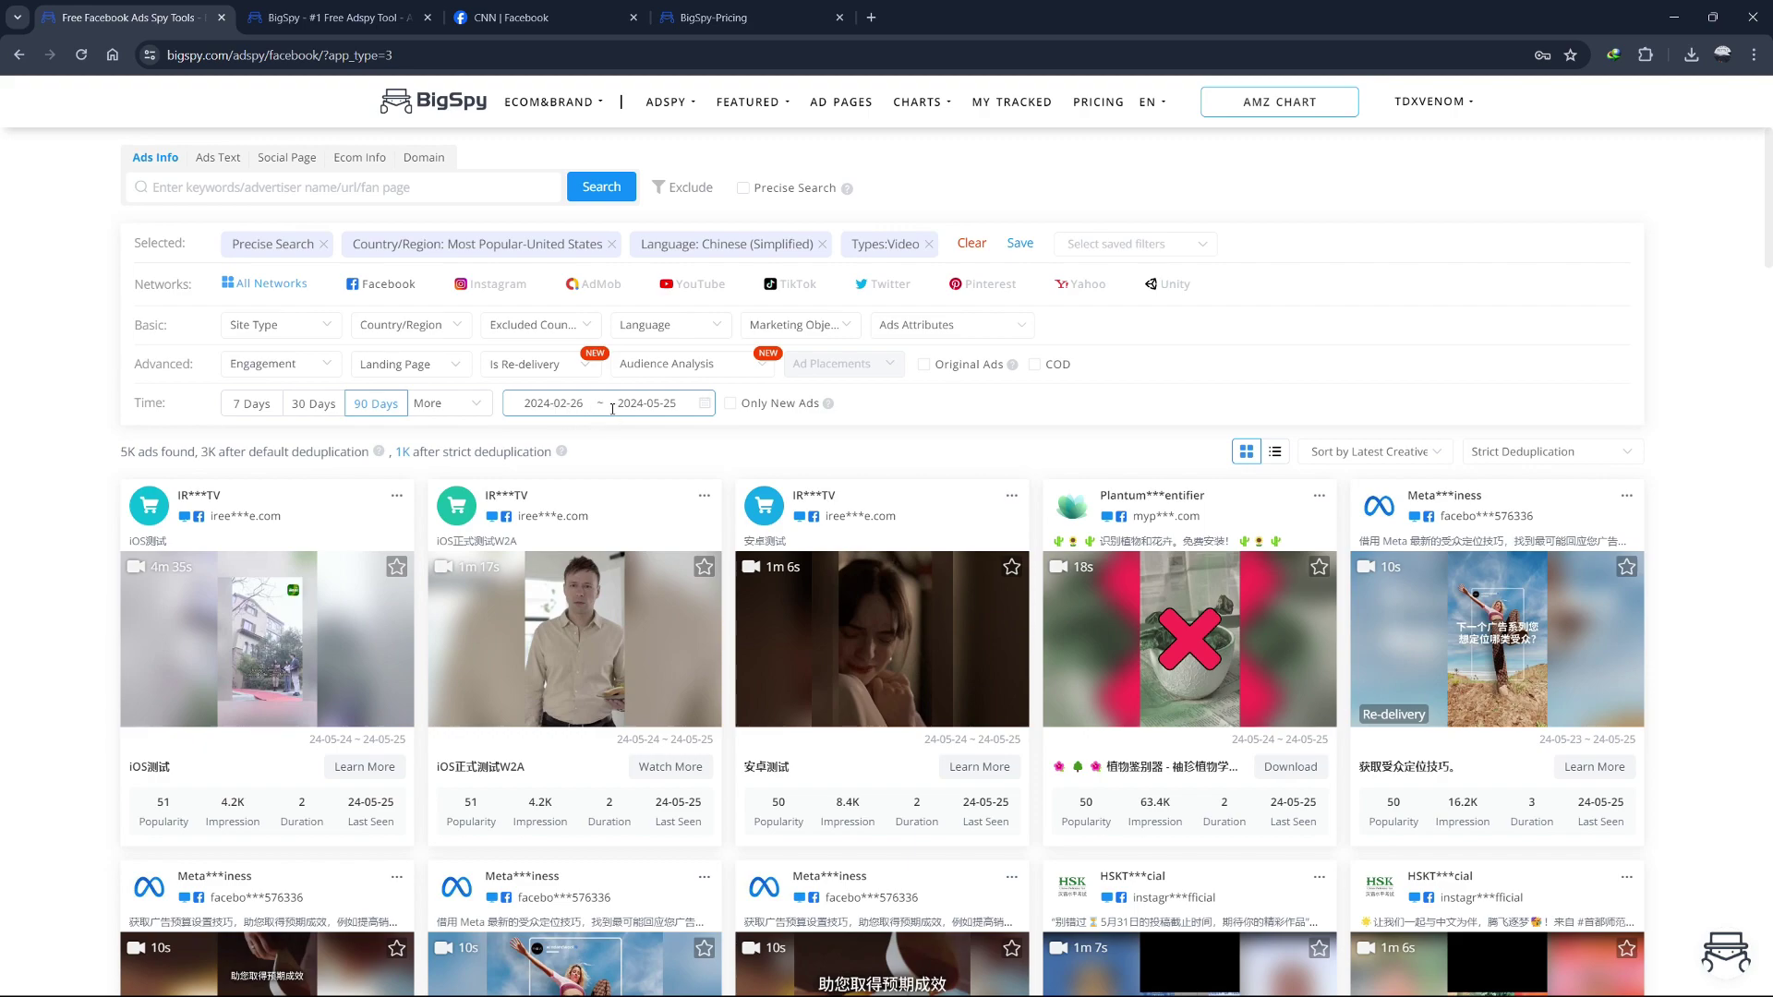
Browse Marketing Objectives with MultiSelect enabled, then show the Like, Comment and Share engagement ranges.
mouse_move(829, 406)
click(794, 325)
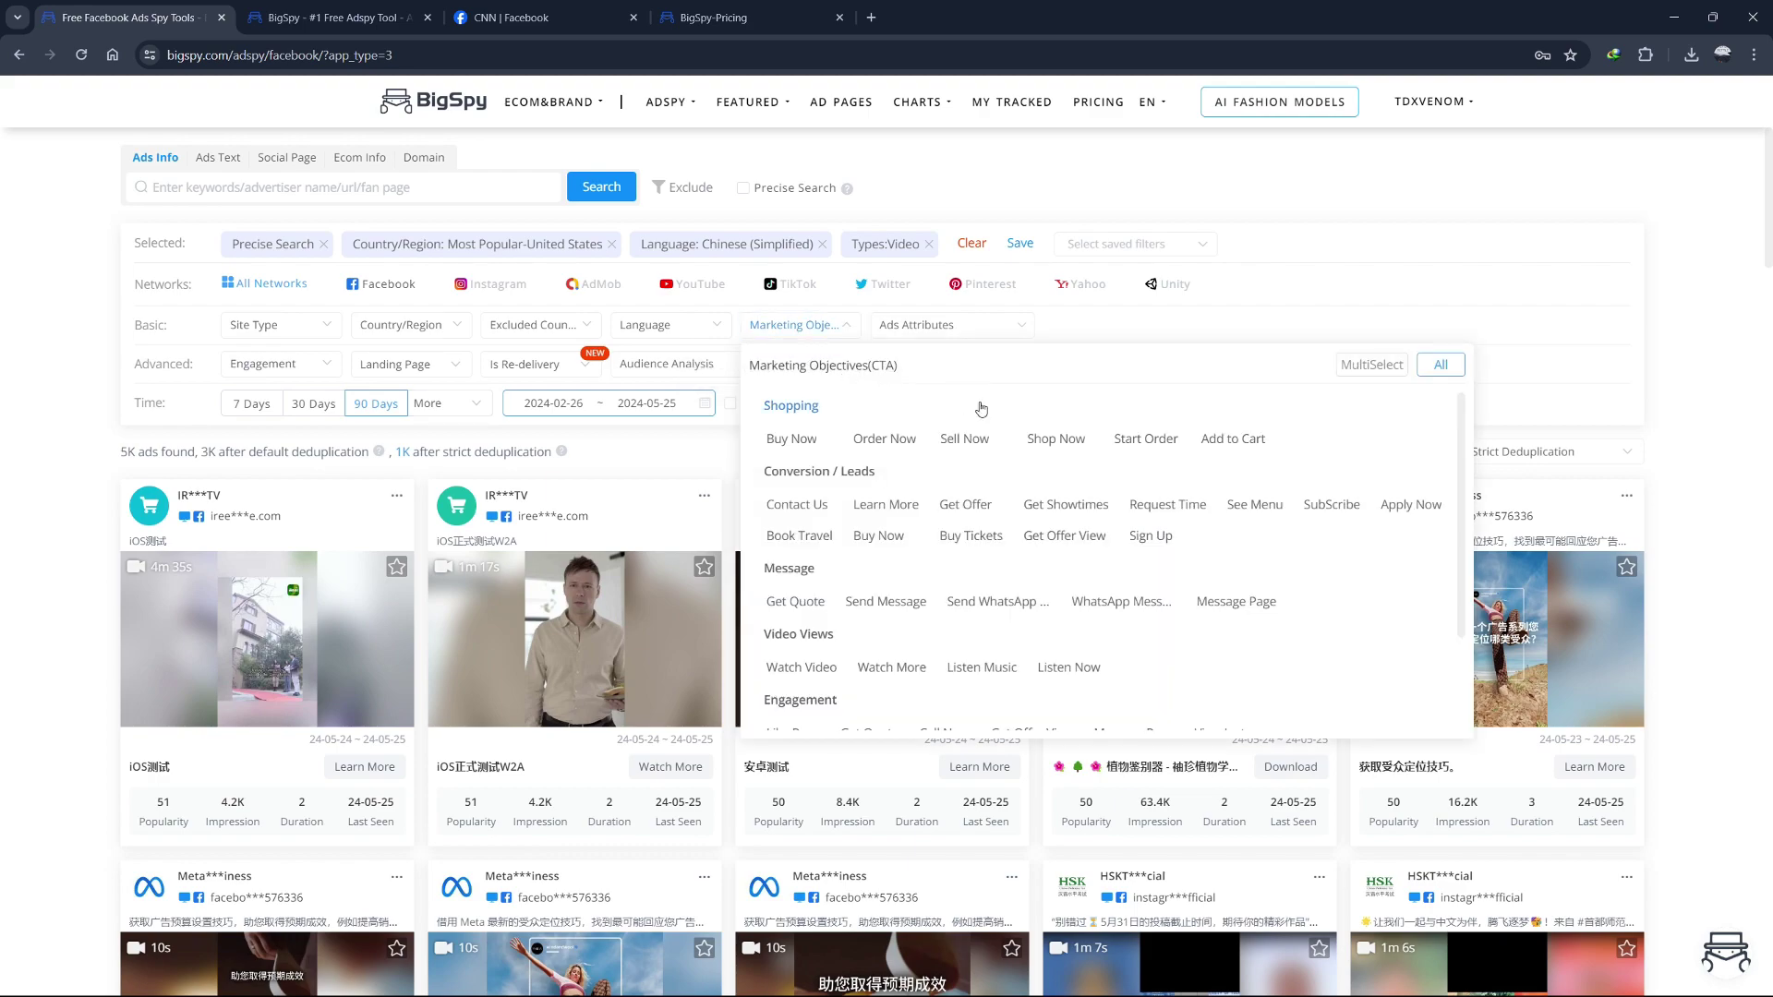
scroll(1467, 417, down, 1)
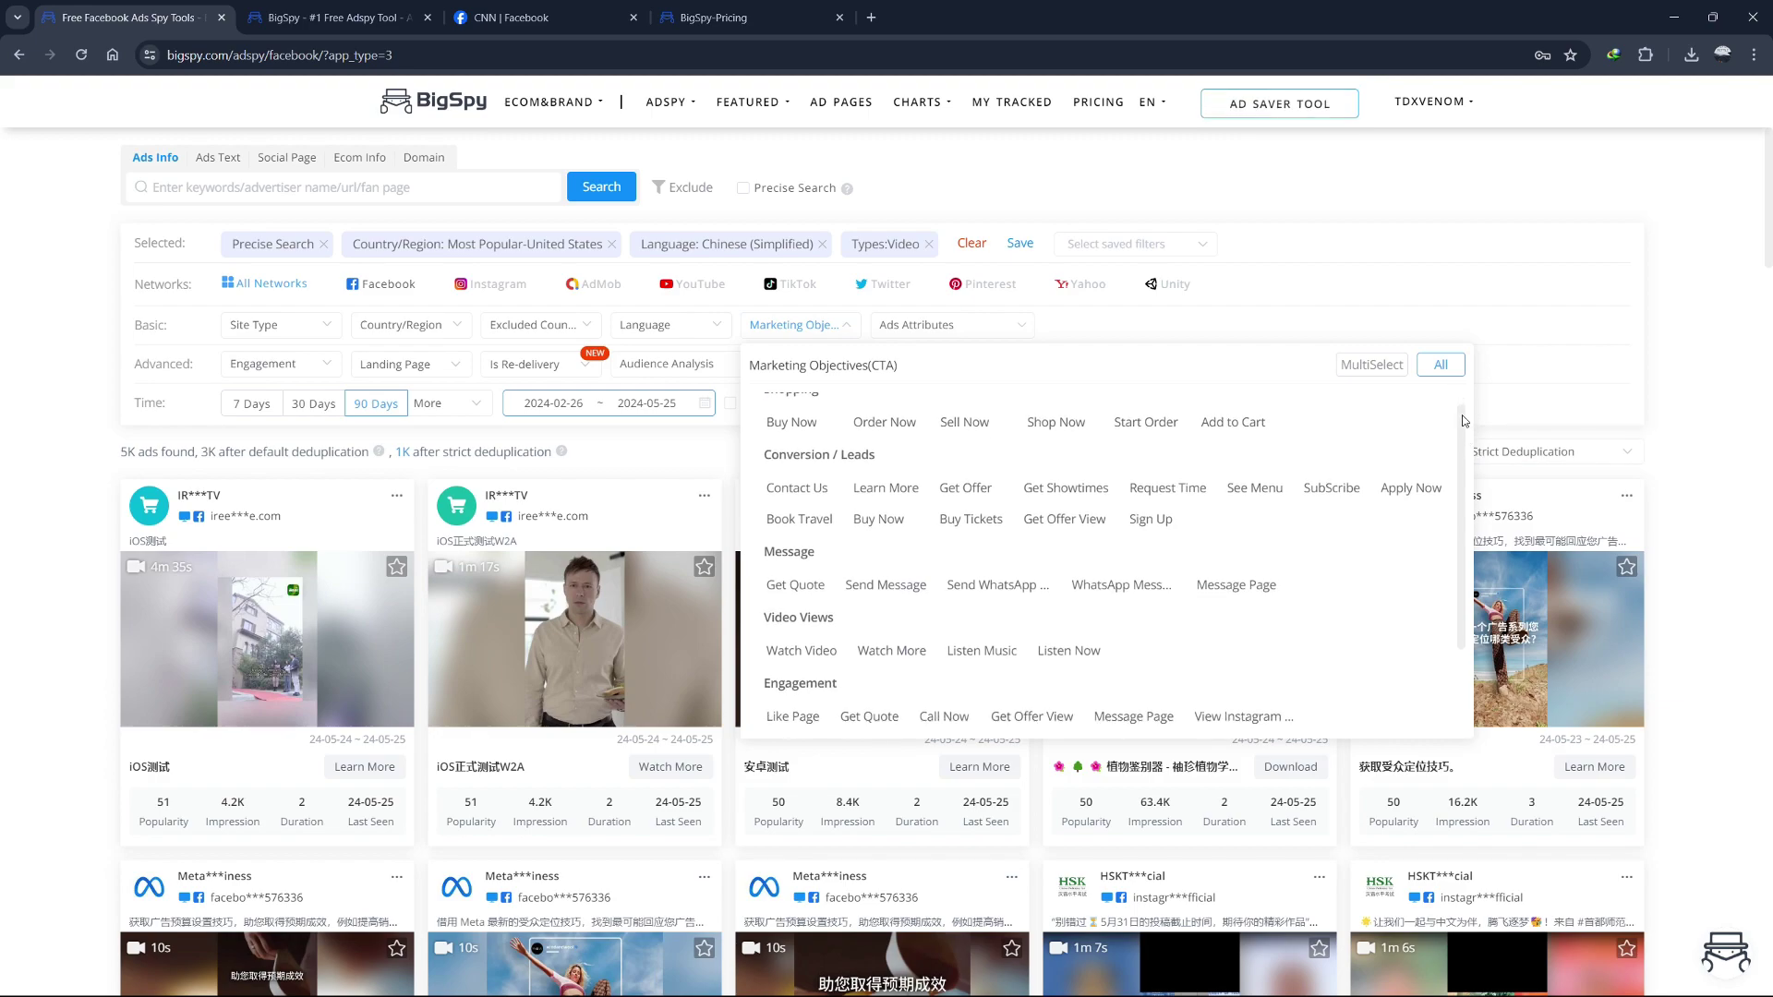
mouse_move(1463, 421)
mouse_down()
mouse_move(1448, 533)
mouse_move(1465, 554)
mouse_move(1471, 440)
mouse_up()
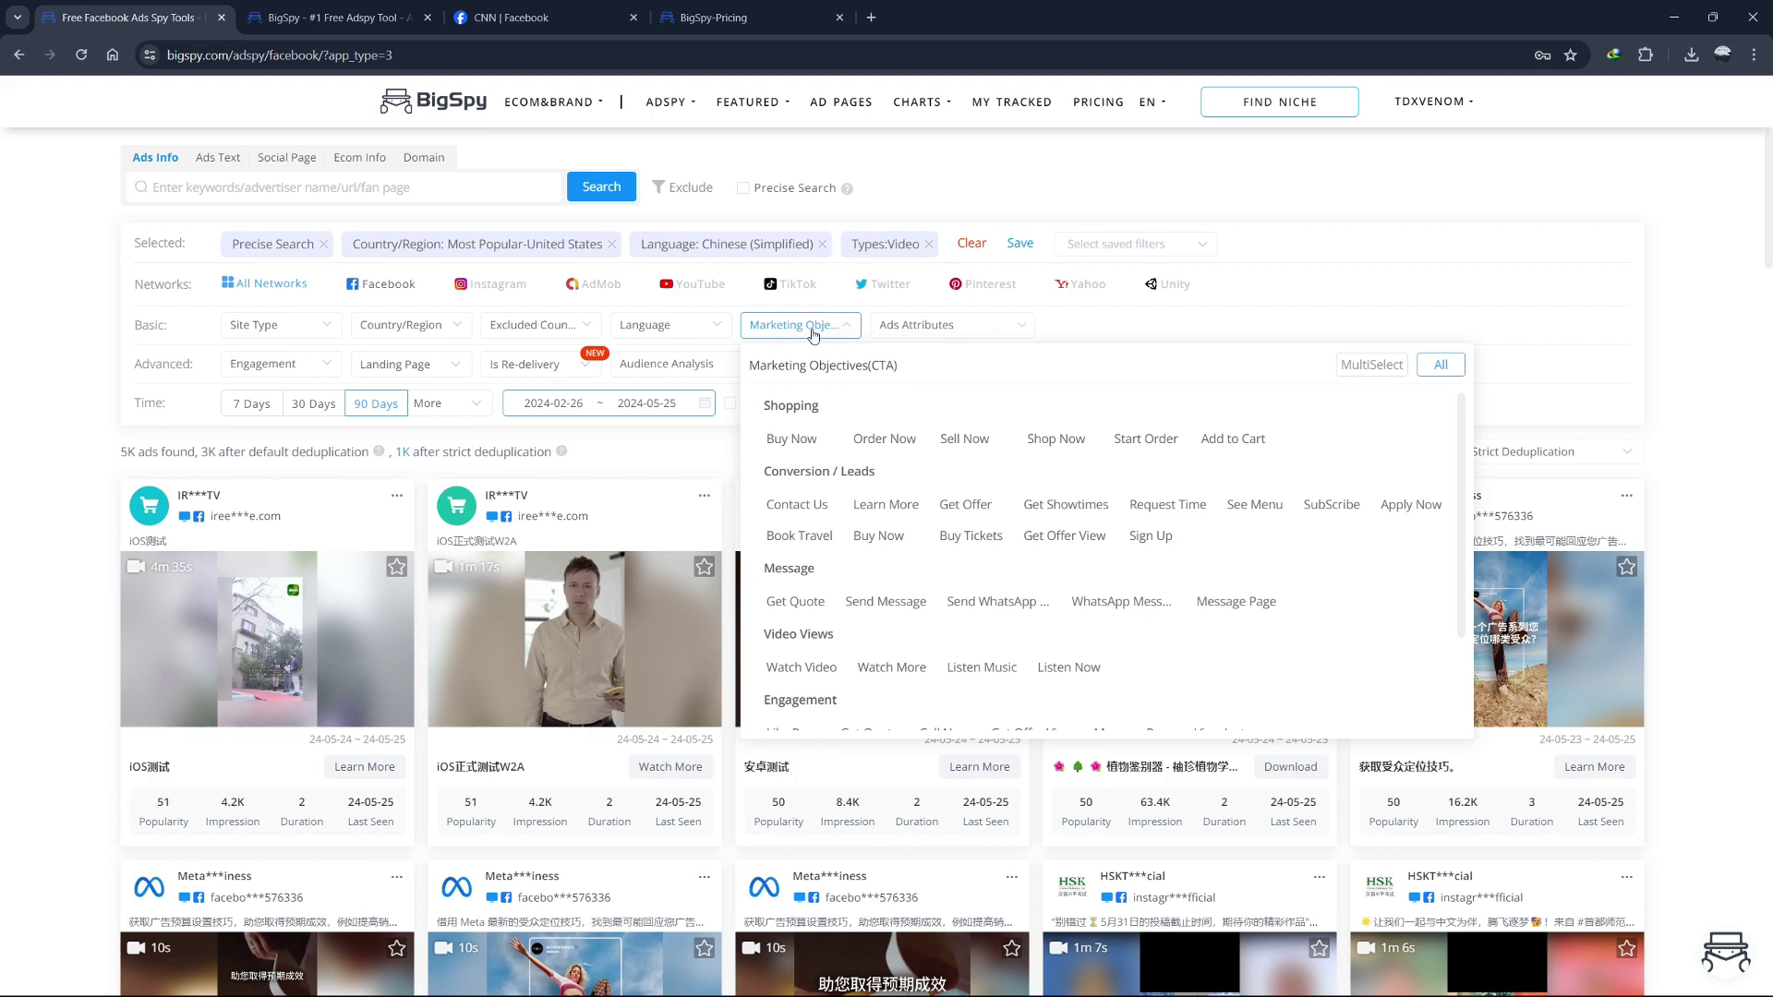
click(1370, 366)
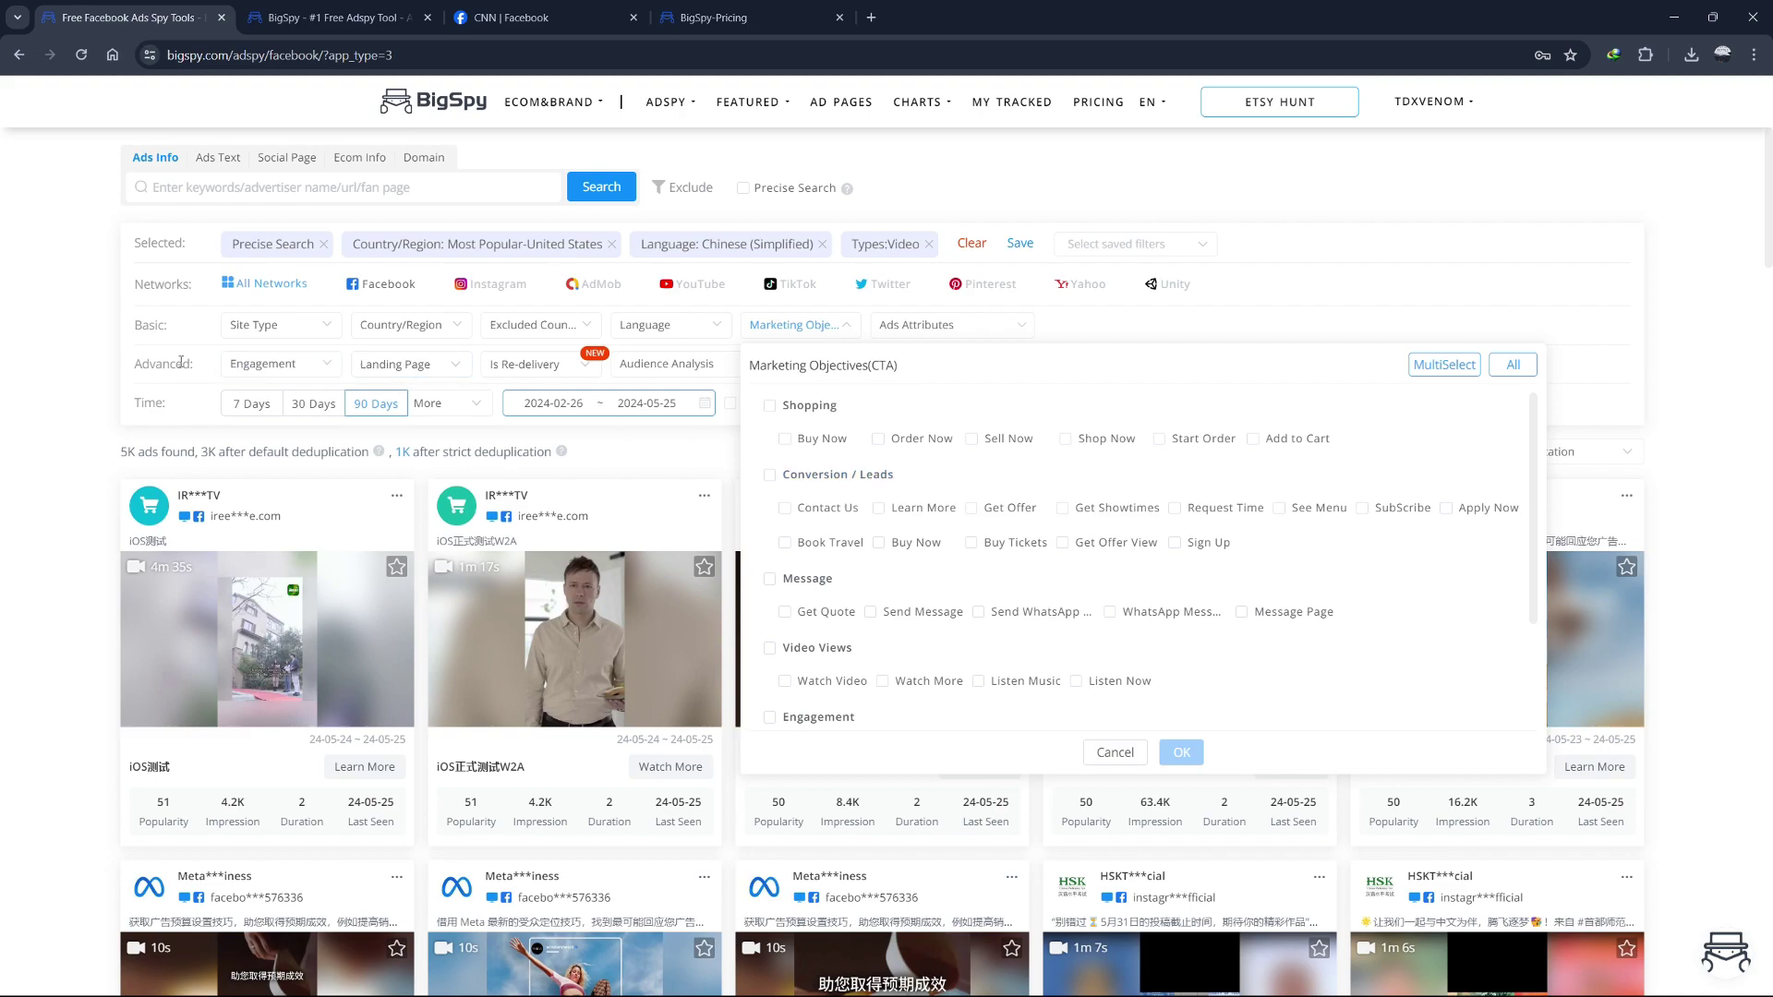
click(267, 364)
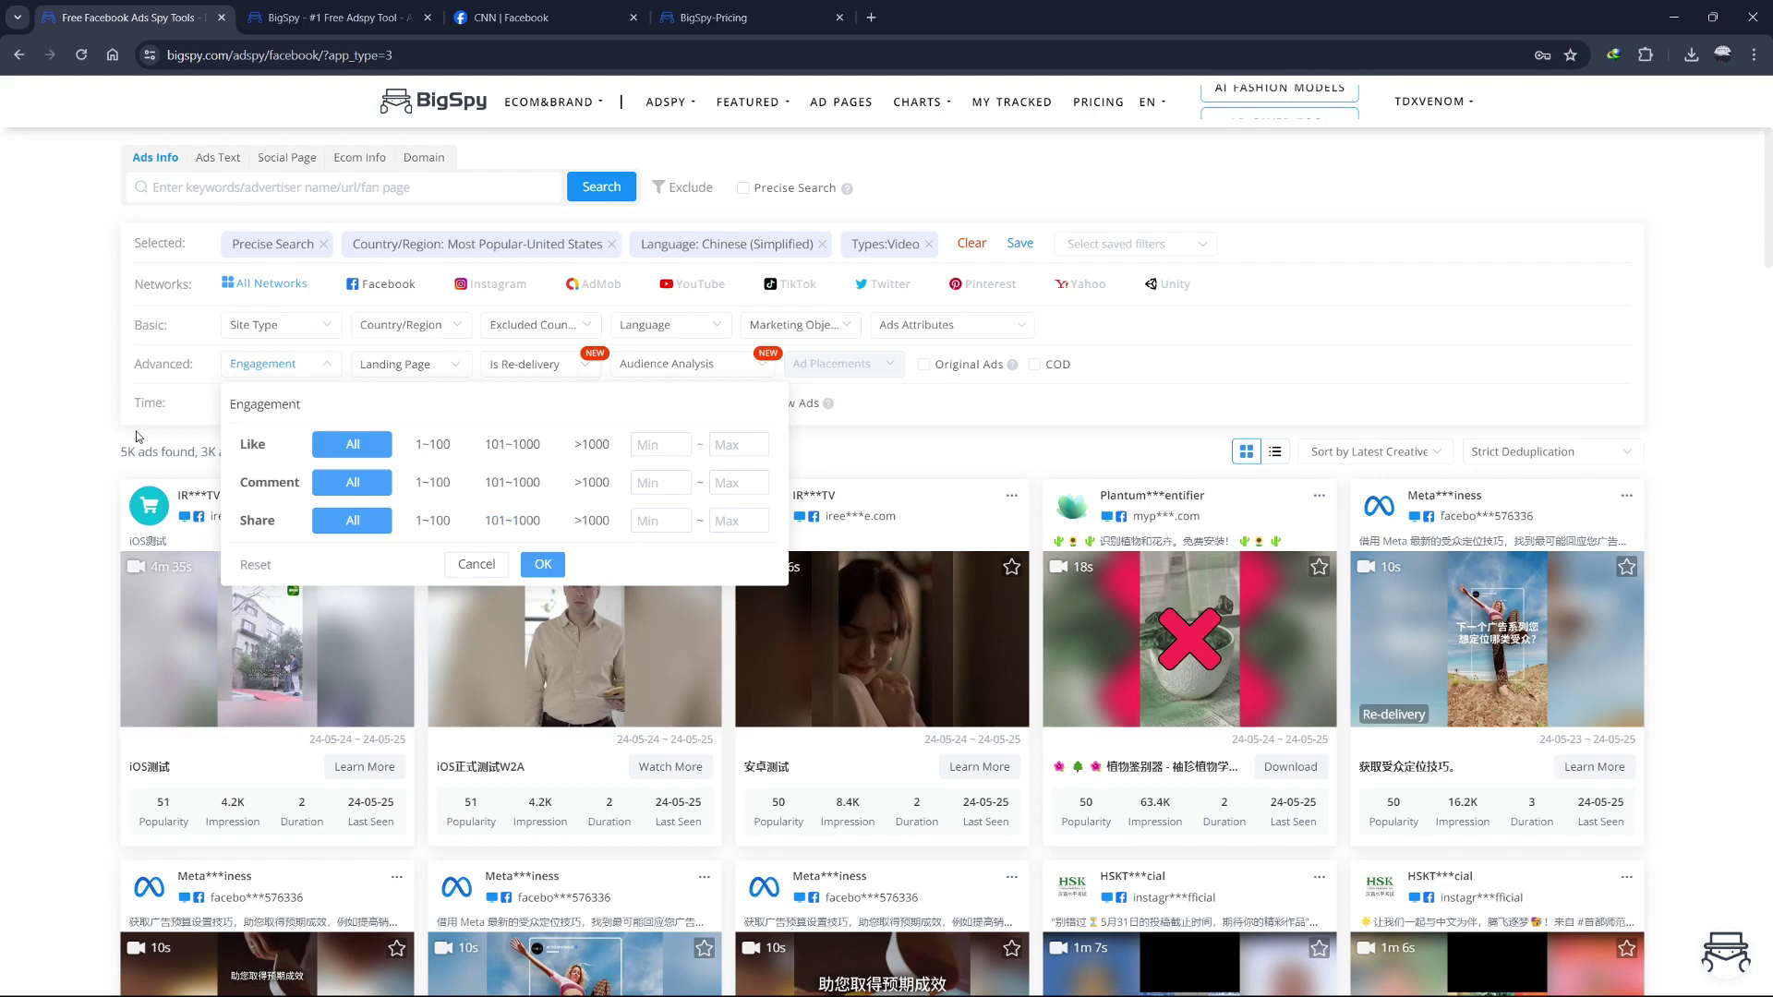
Close the engagement filters and switch the empty keyword search to Ads Text (headline and body).
click(473, 565)
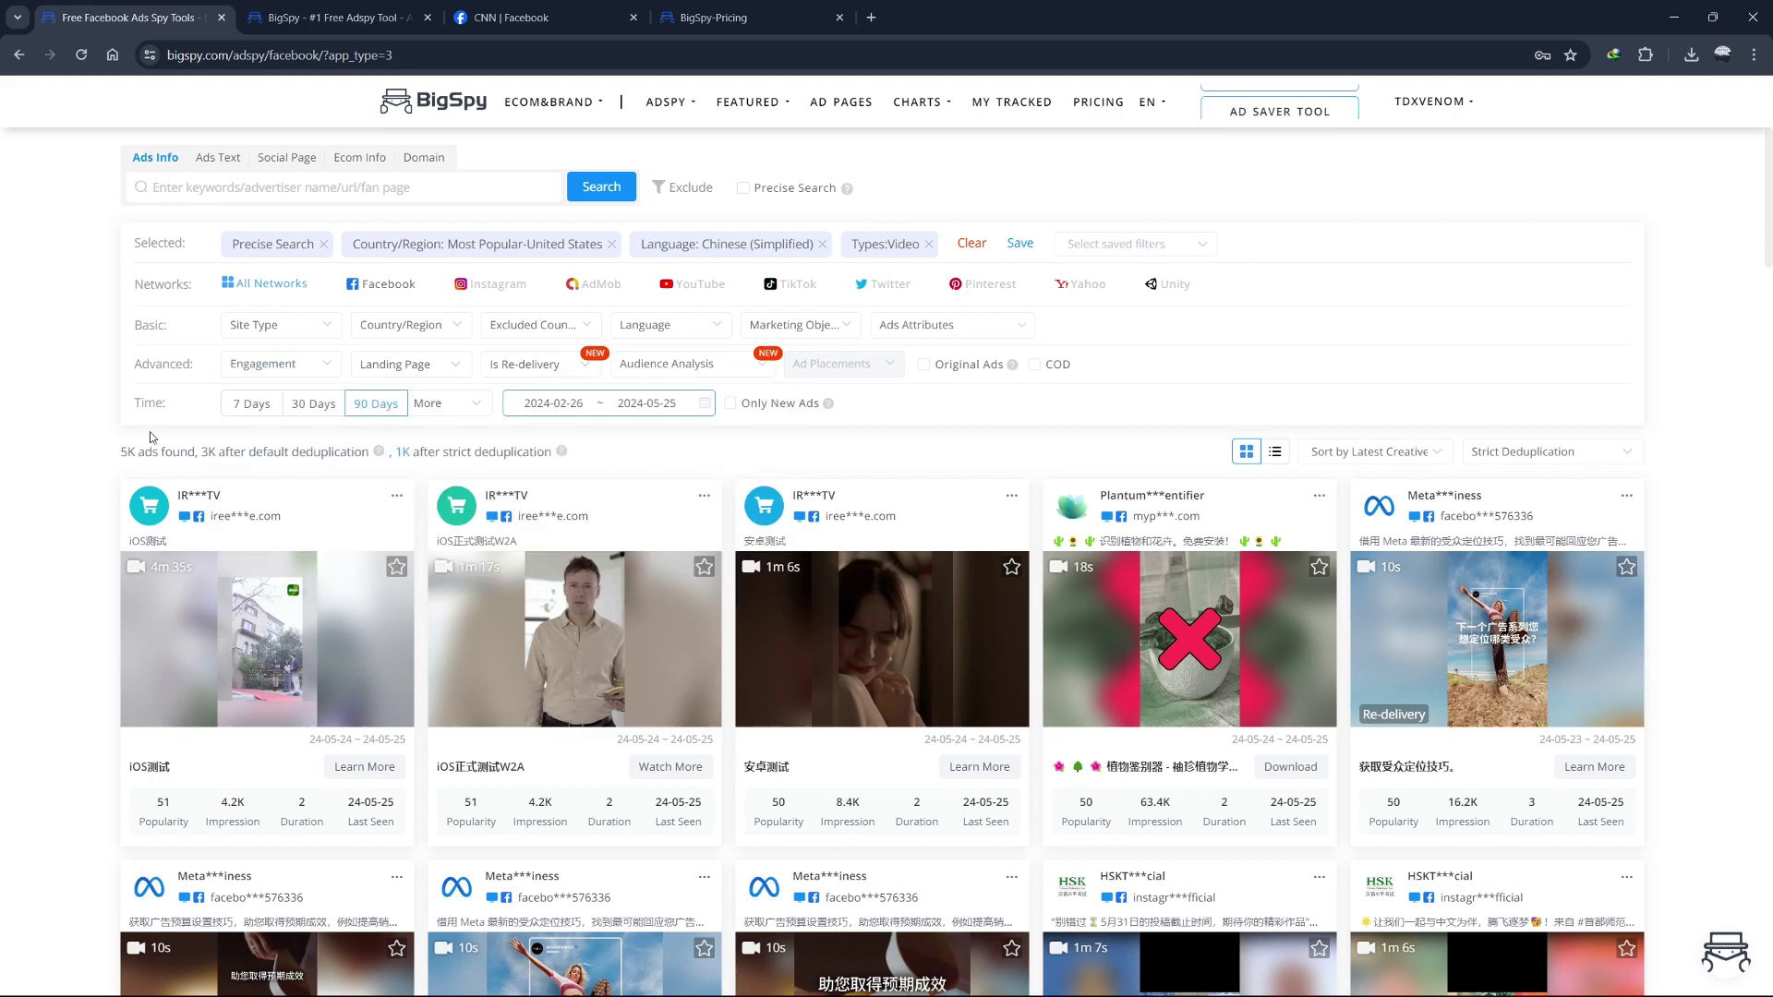
click(259, 194)
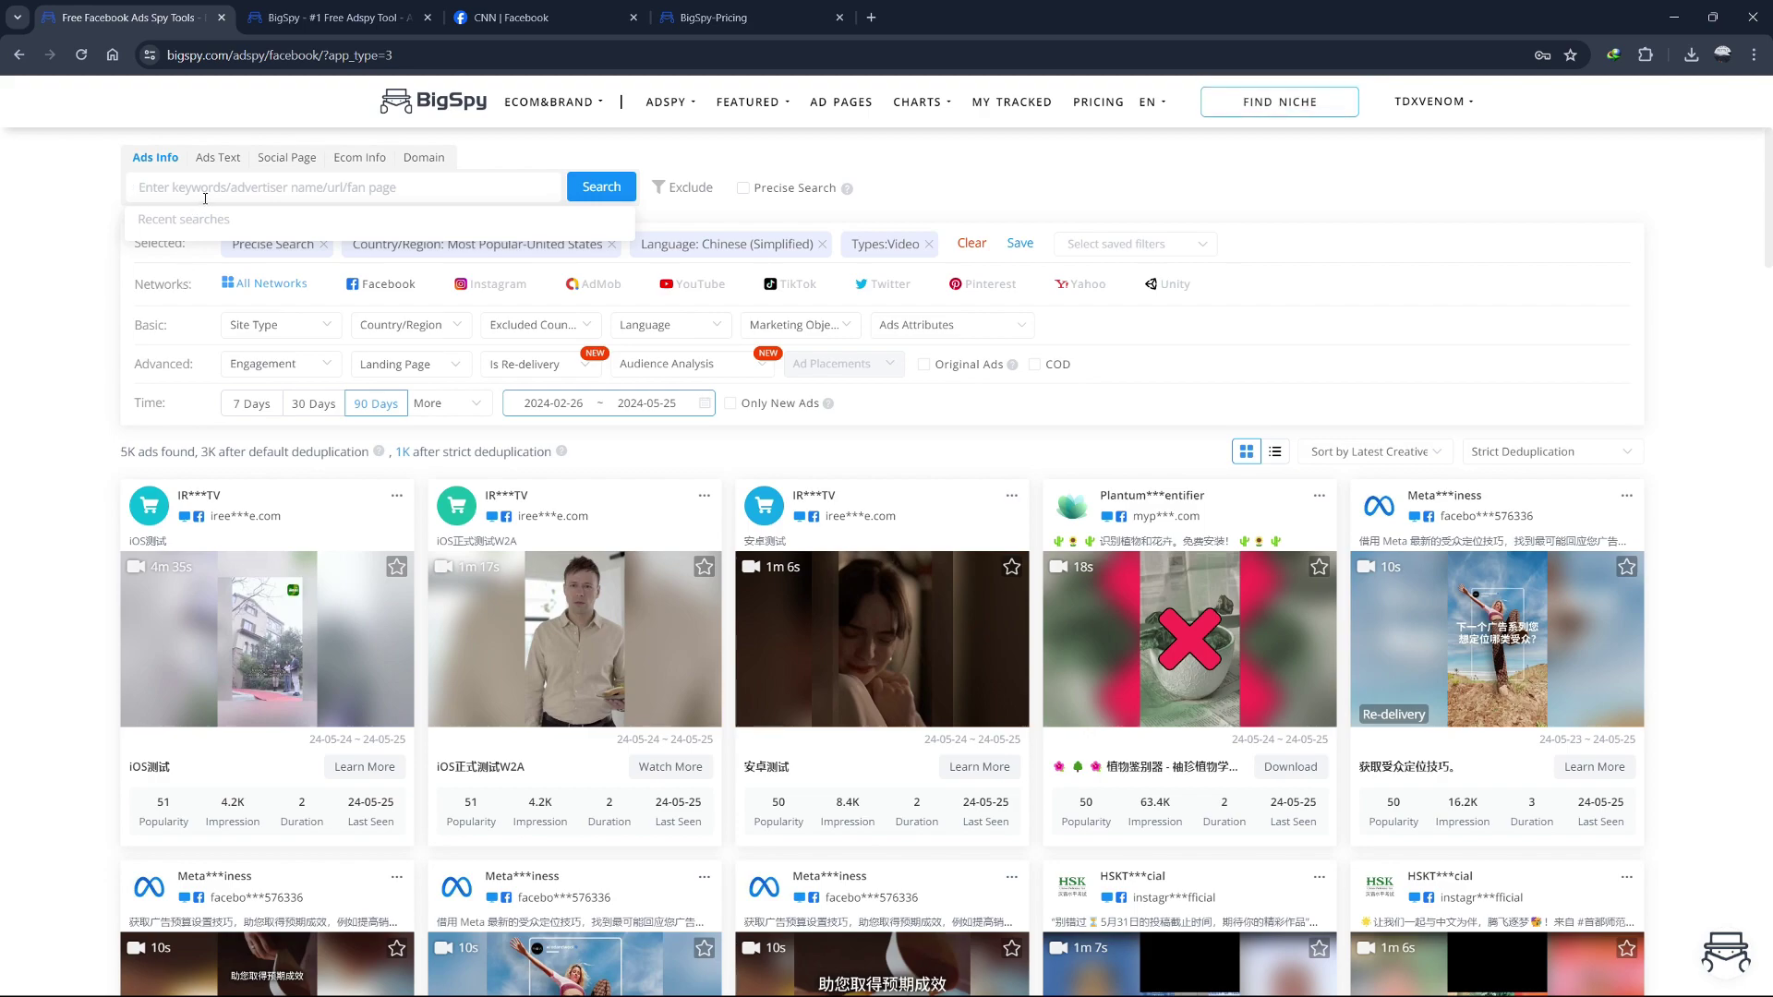
text(K)
key(BackSpace)
key(BackSpace)
key(BackSpace)
key(BackSpace)
click(219, 163)
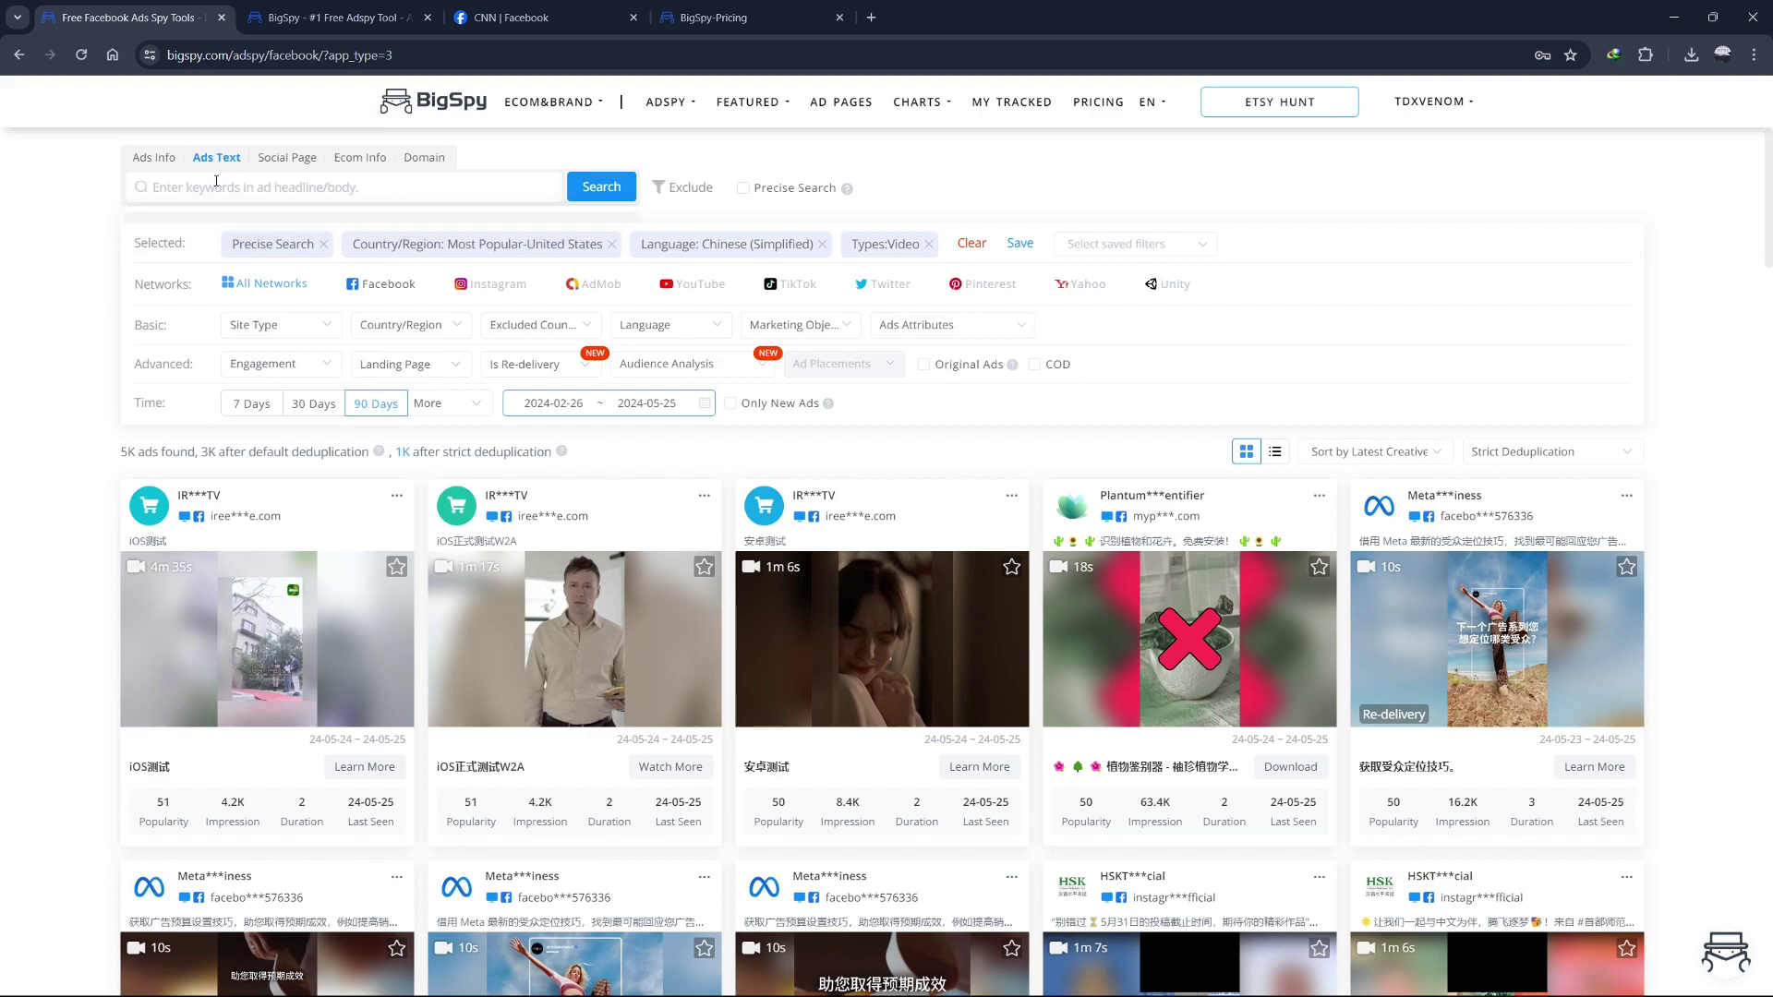
Cycle through the Social Page, Ecom Info and Domain search modes, ending on Domain.
click(284, 159)
click(358, 158)
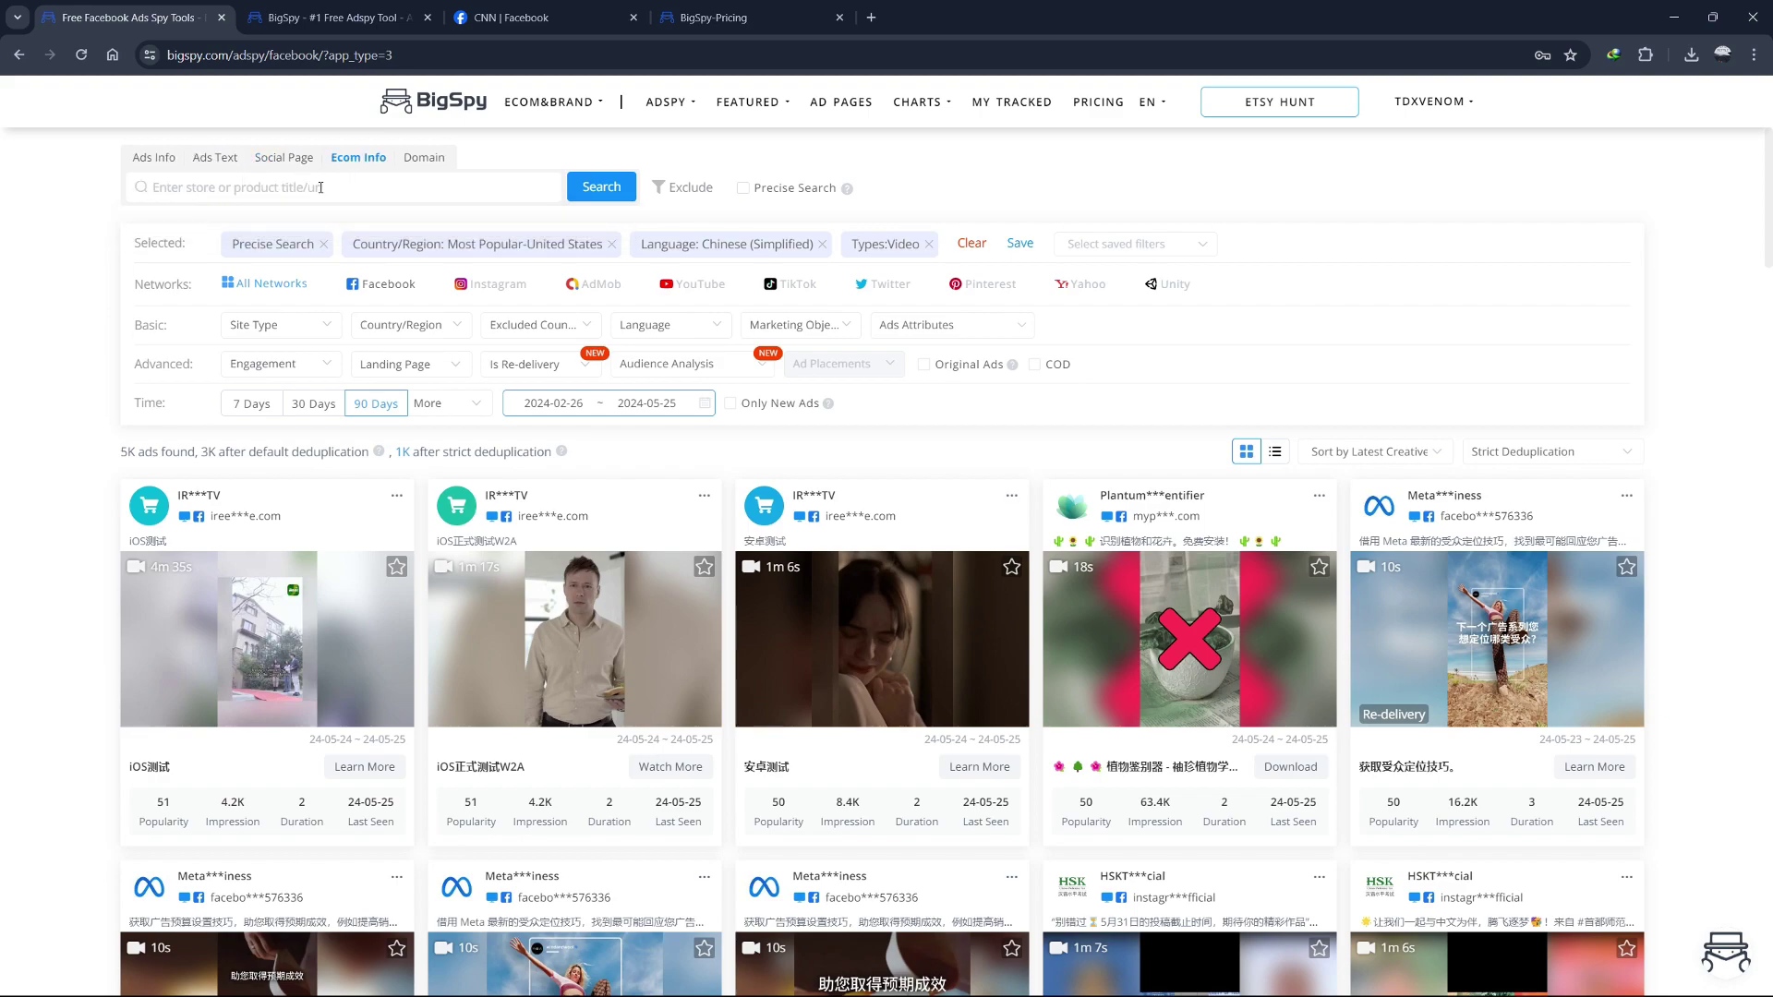
click(417, 162)
drag(1770, 220, 1770, 323)
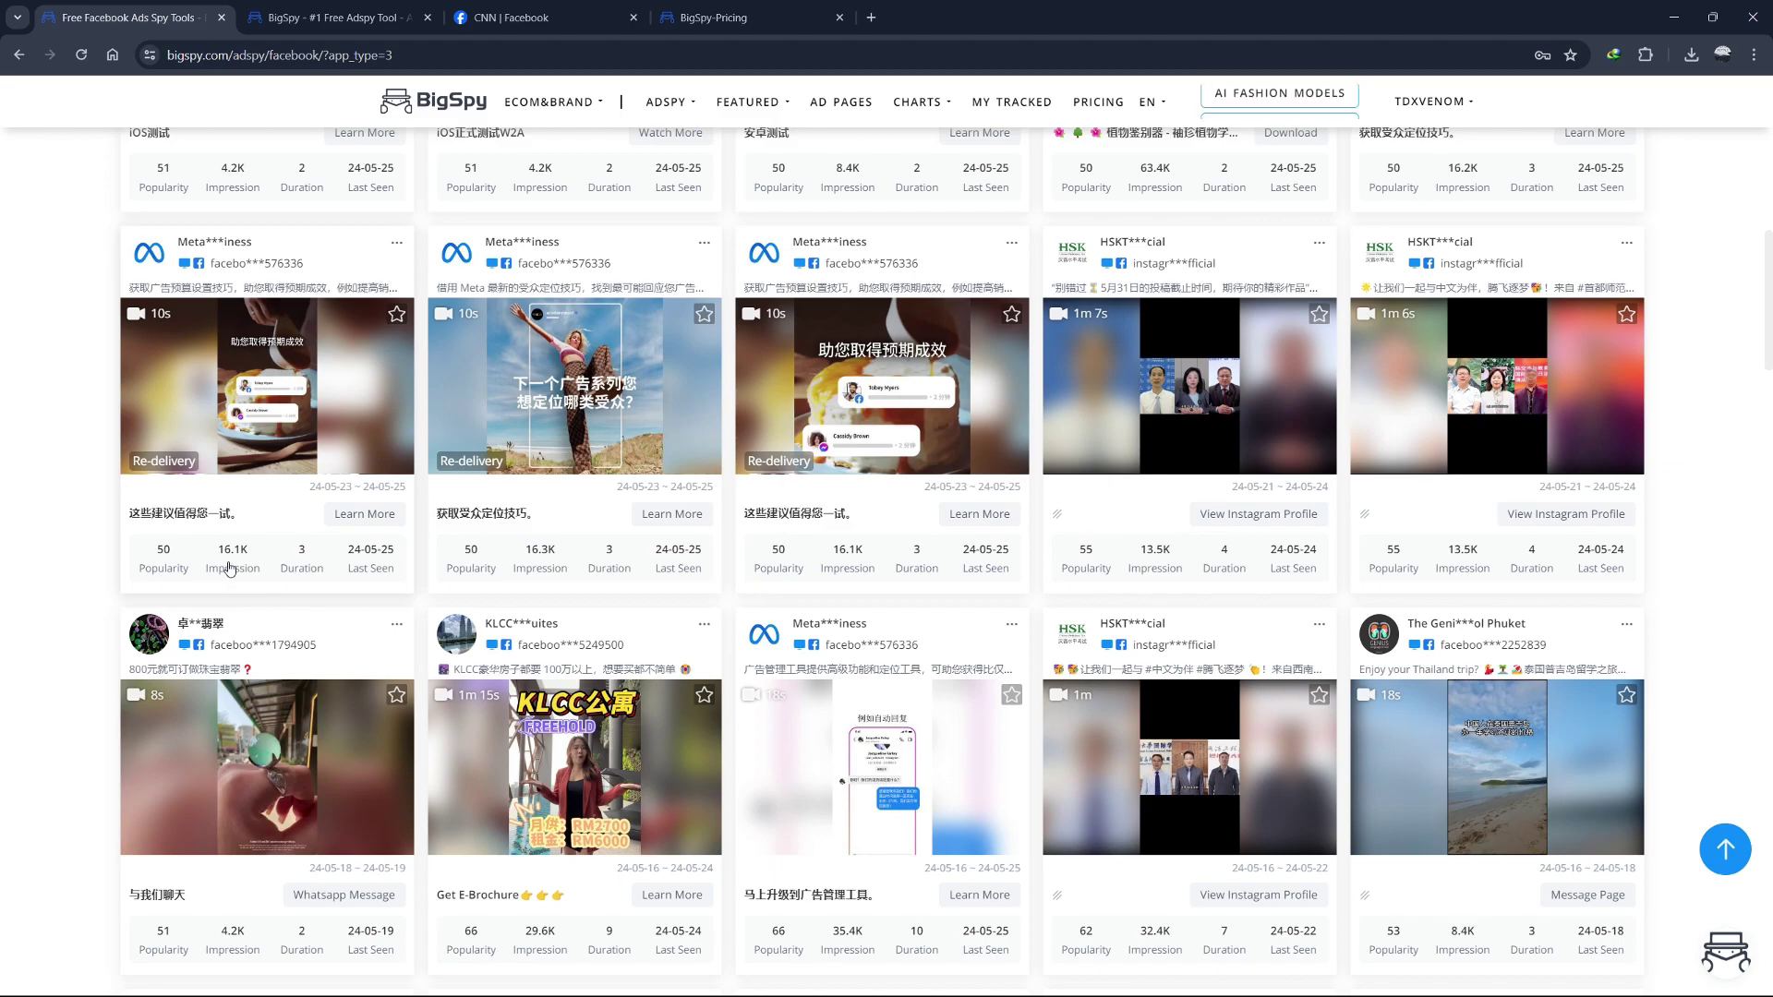
Bring up the BigSpy pricing plans page.
scroll(575, 515, up, 3)
scroll(574, 515, up, 2)
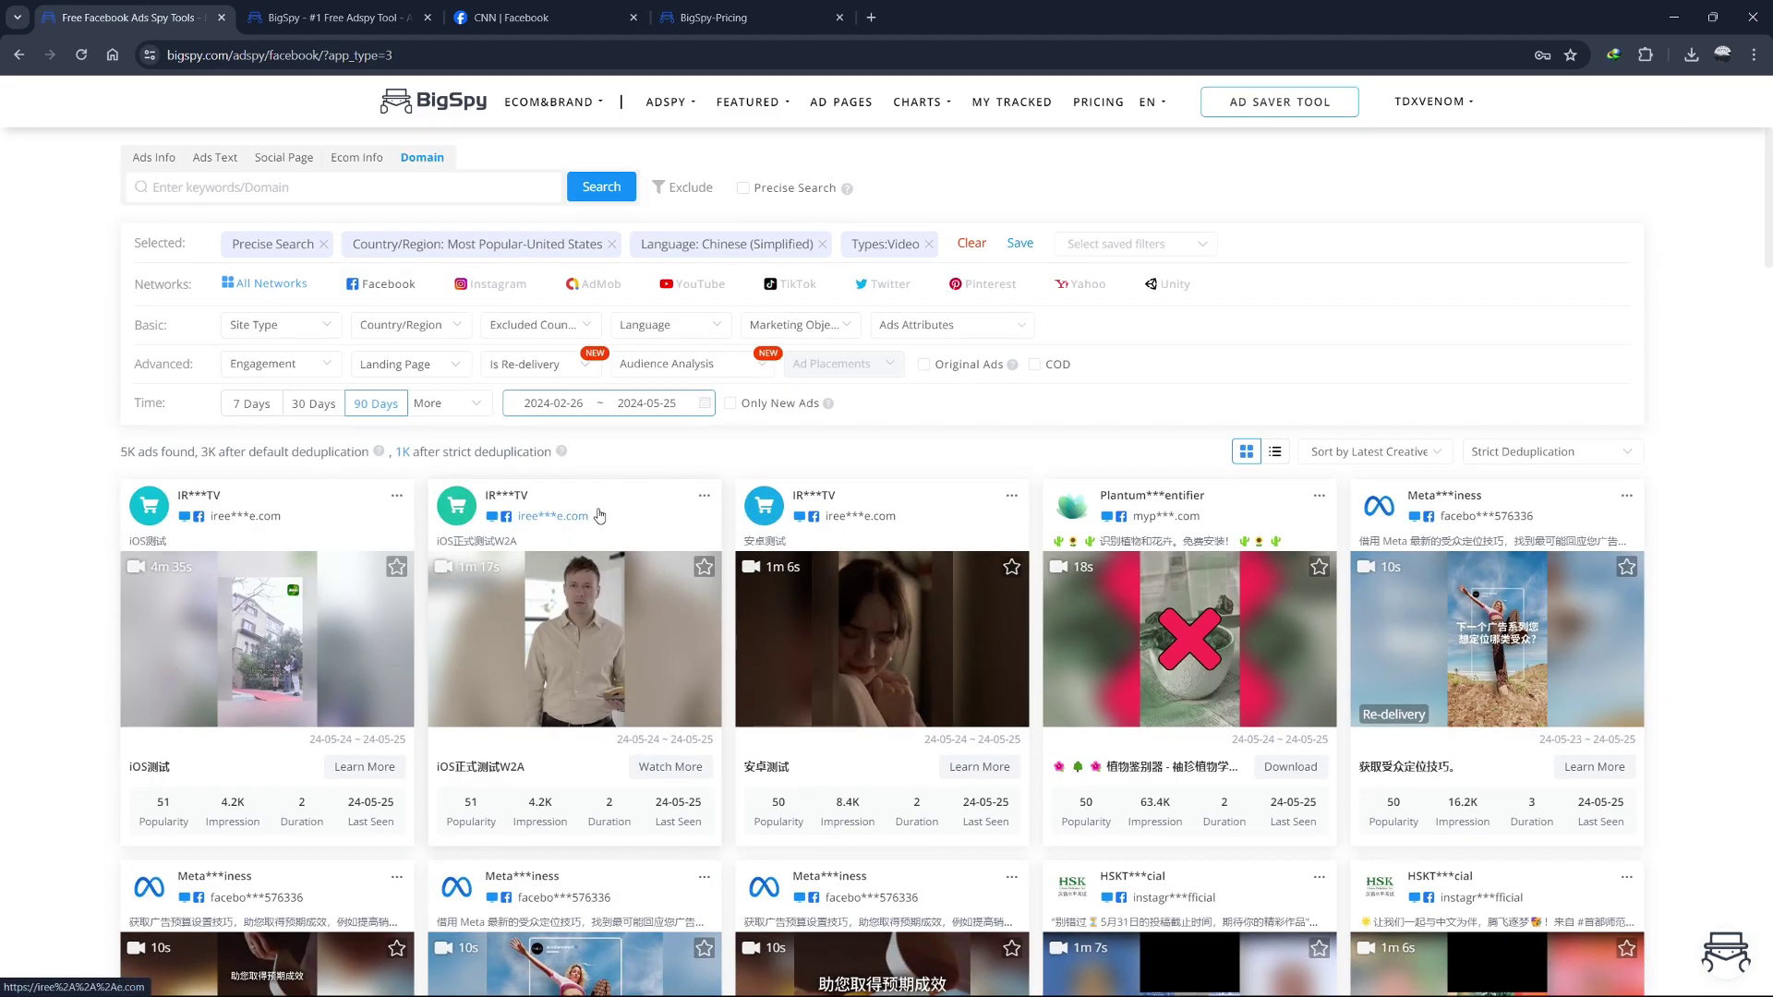
click(695, 20)
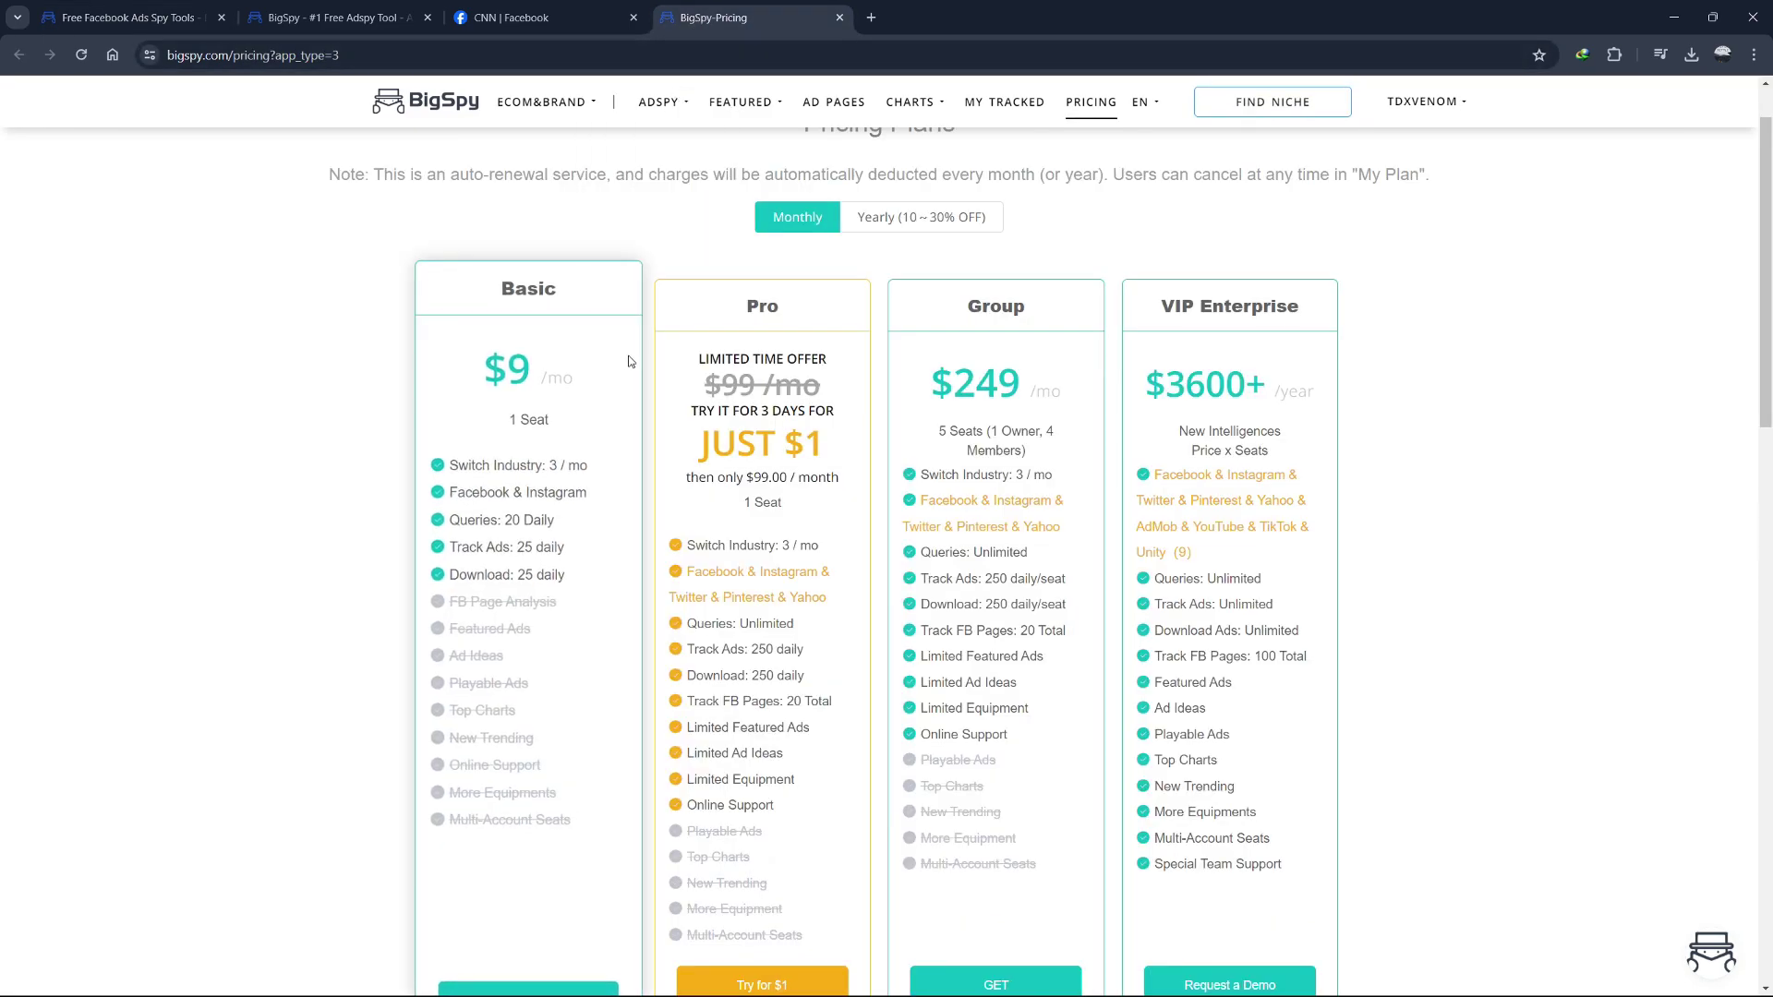
Review the Basic $9/mo, Pro $99/mo, Group $249 and VIP Enterprise $3600+/year plans.
scroll(558, 297, up, 1)
drag(775, 207, 1014, 209)
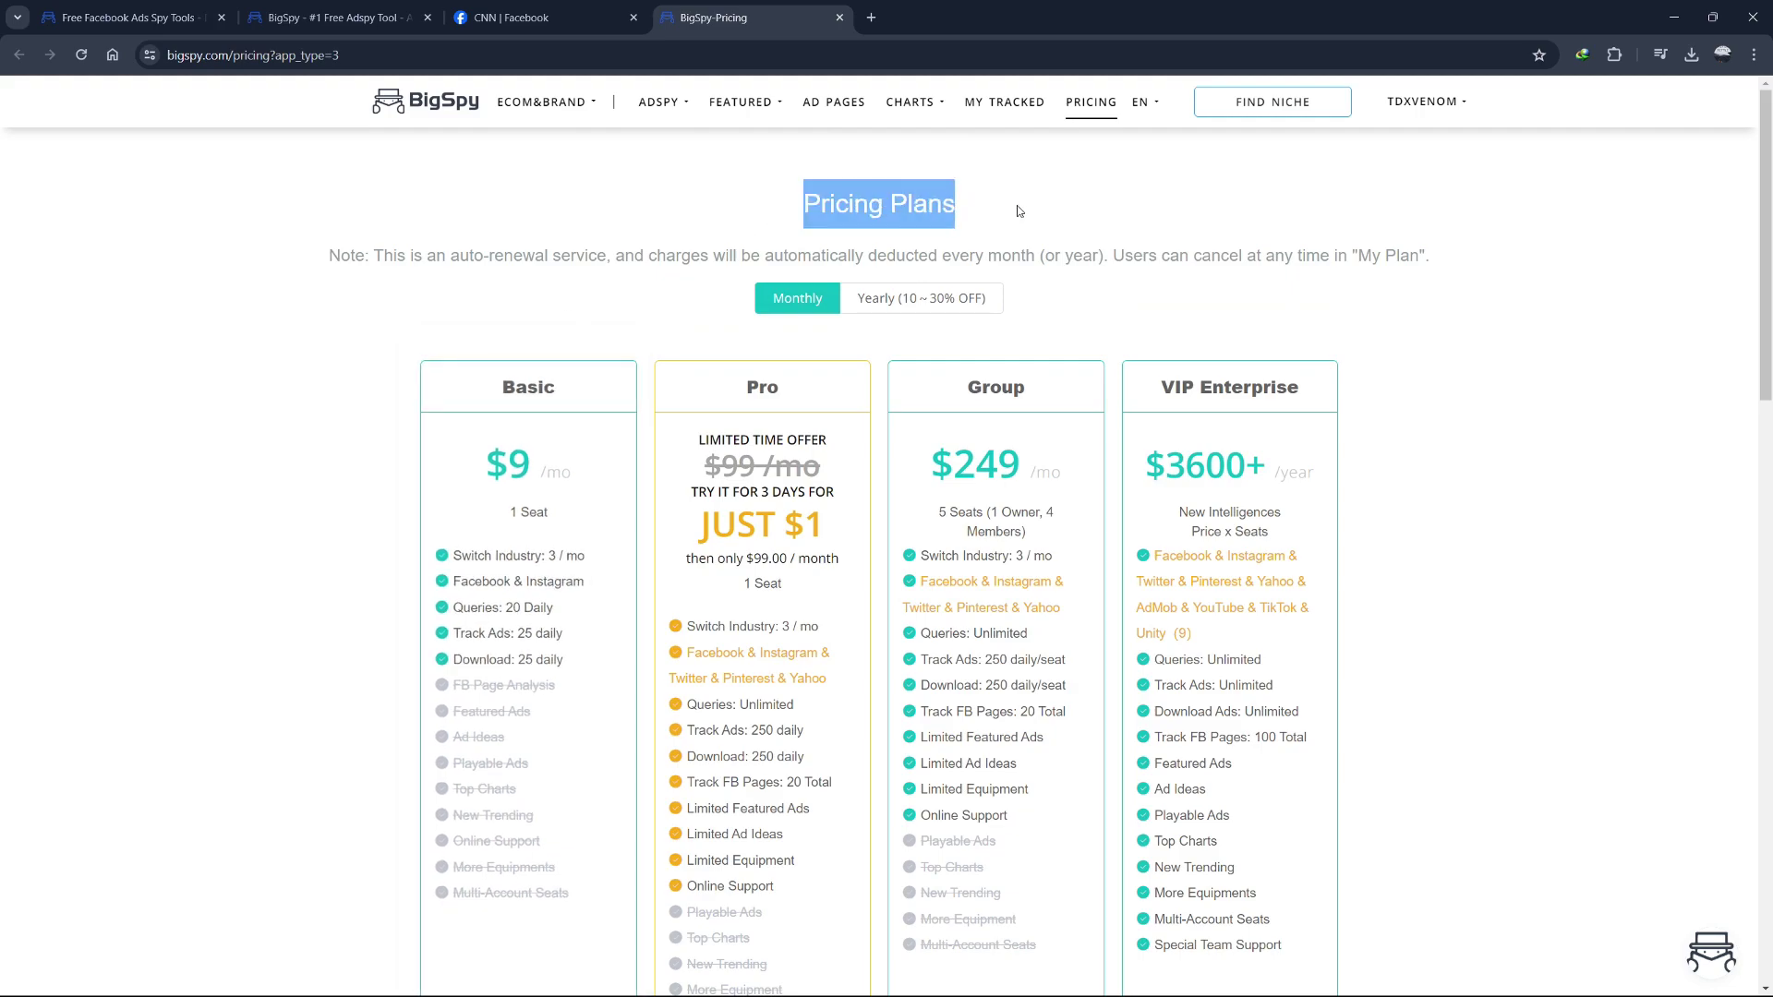
click(991, 226)
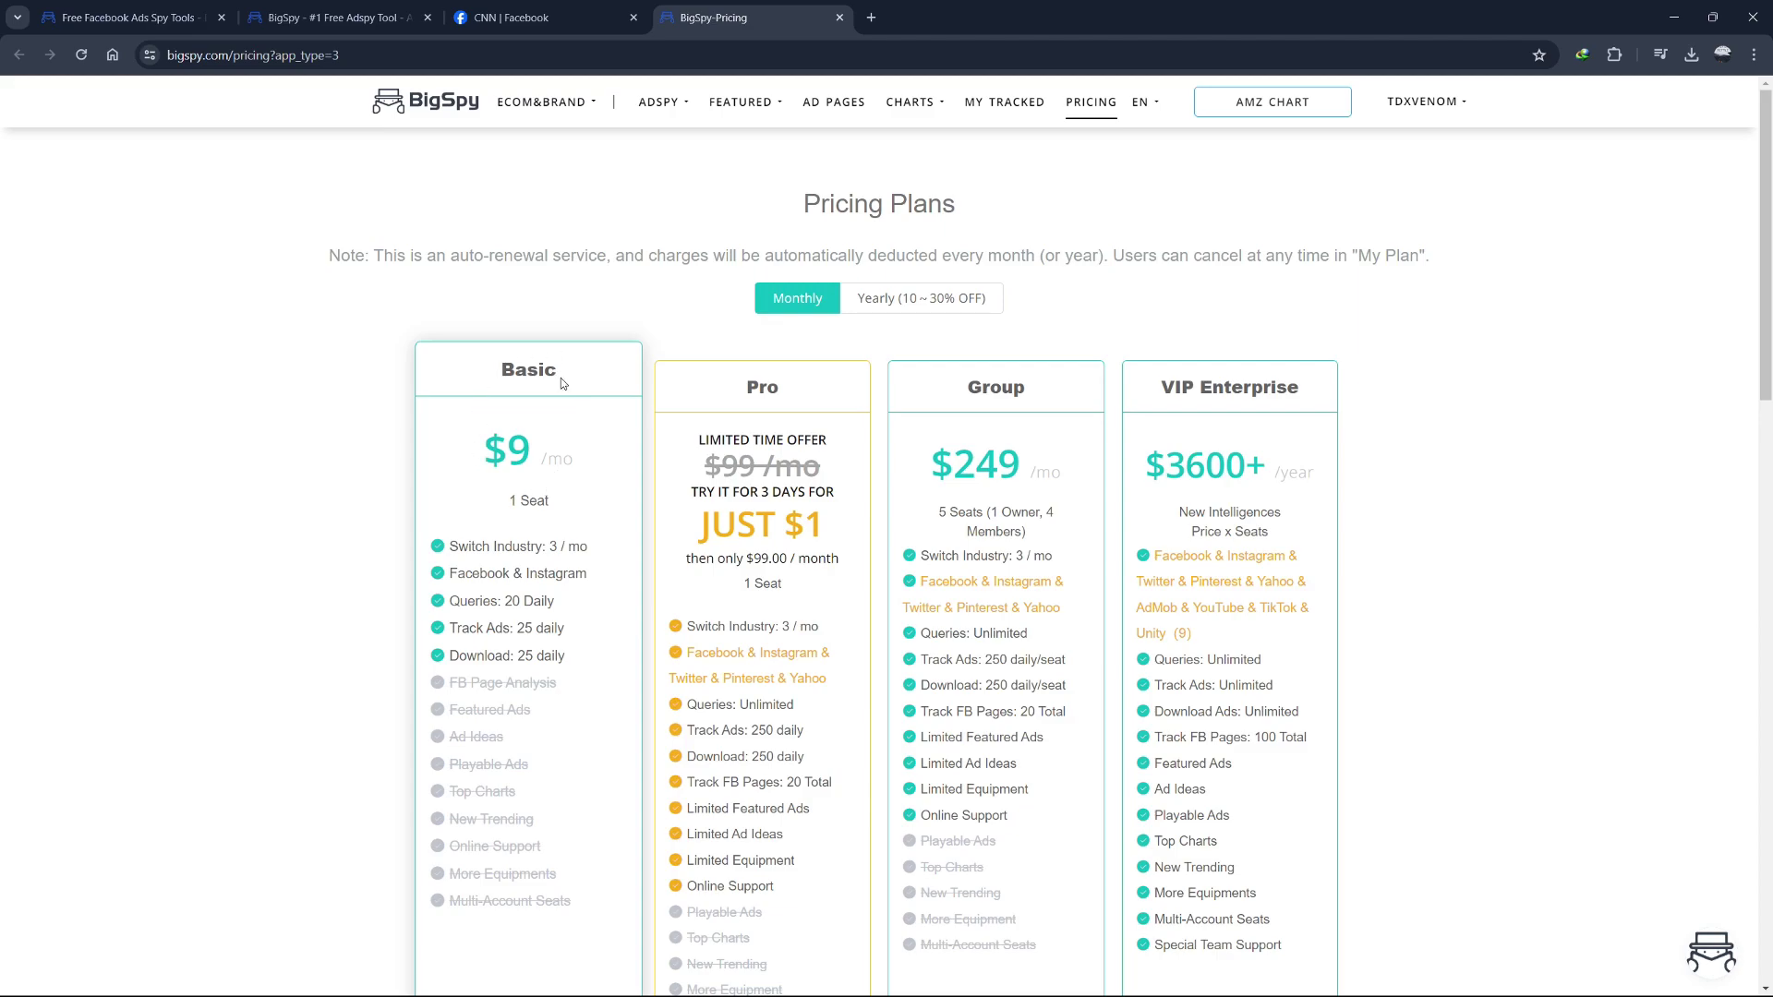
scroll(522, 460, down, 1)
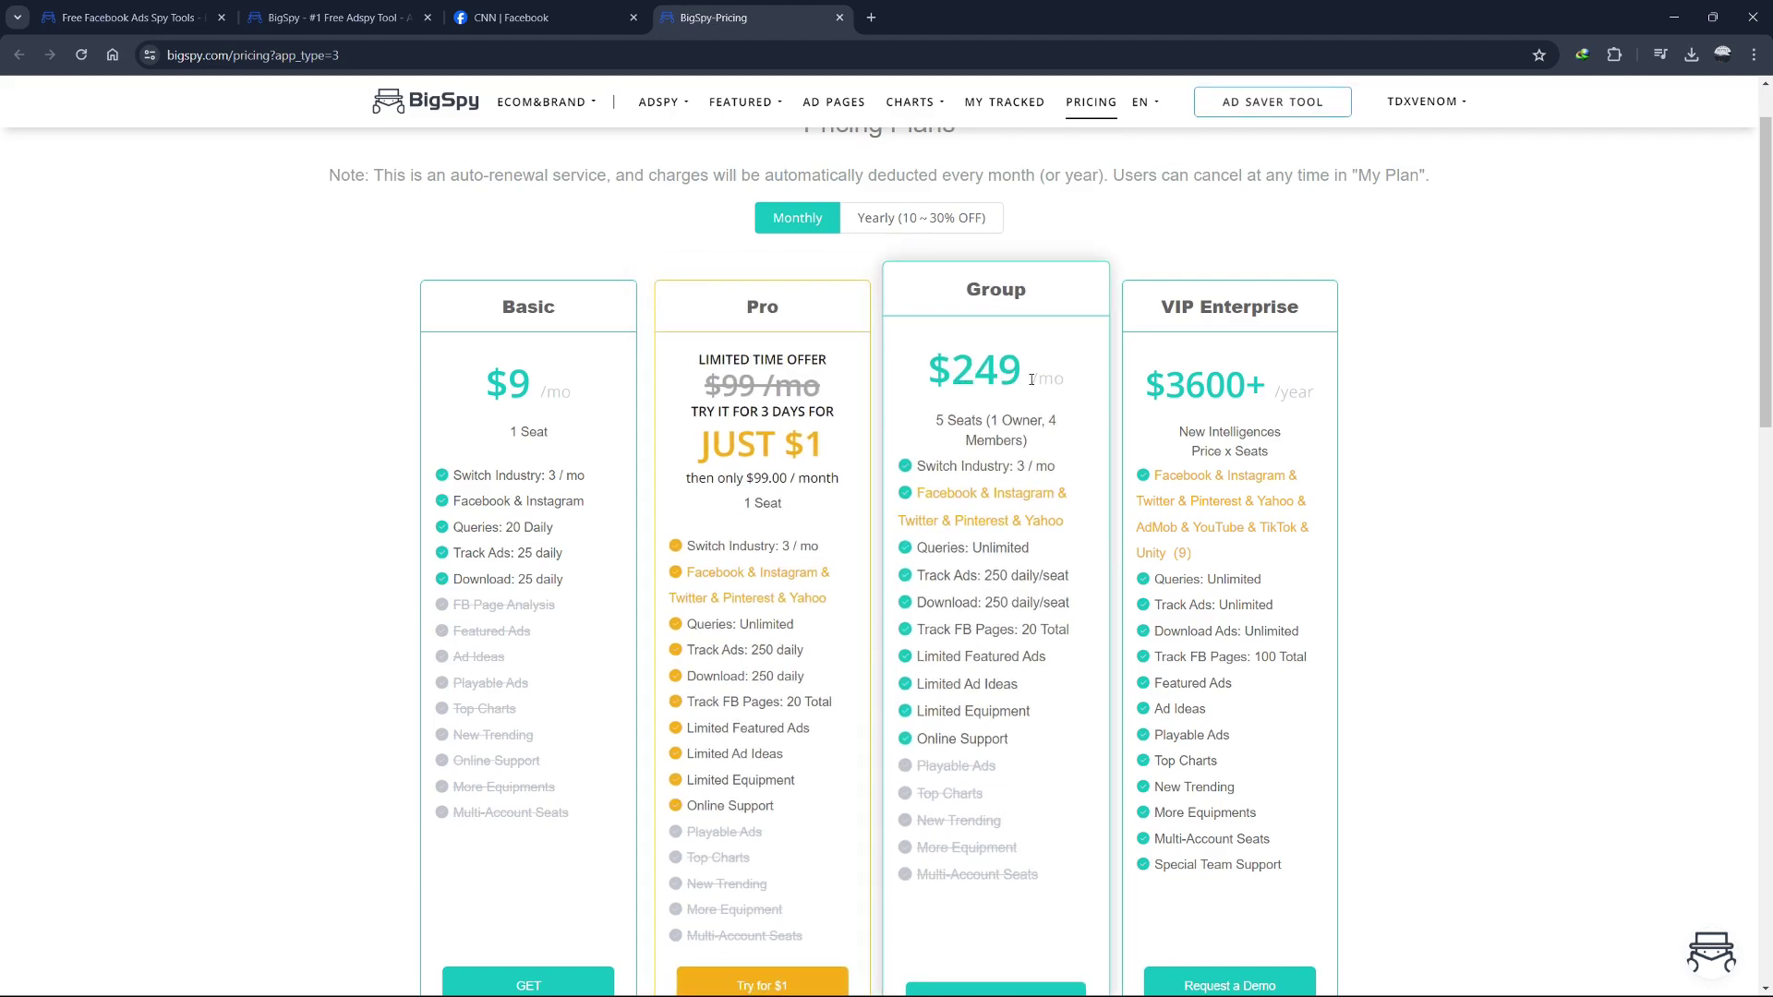
scroll(262, 301, down, 1)
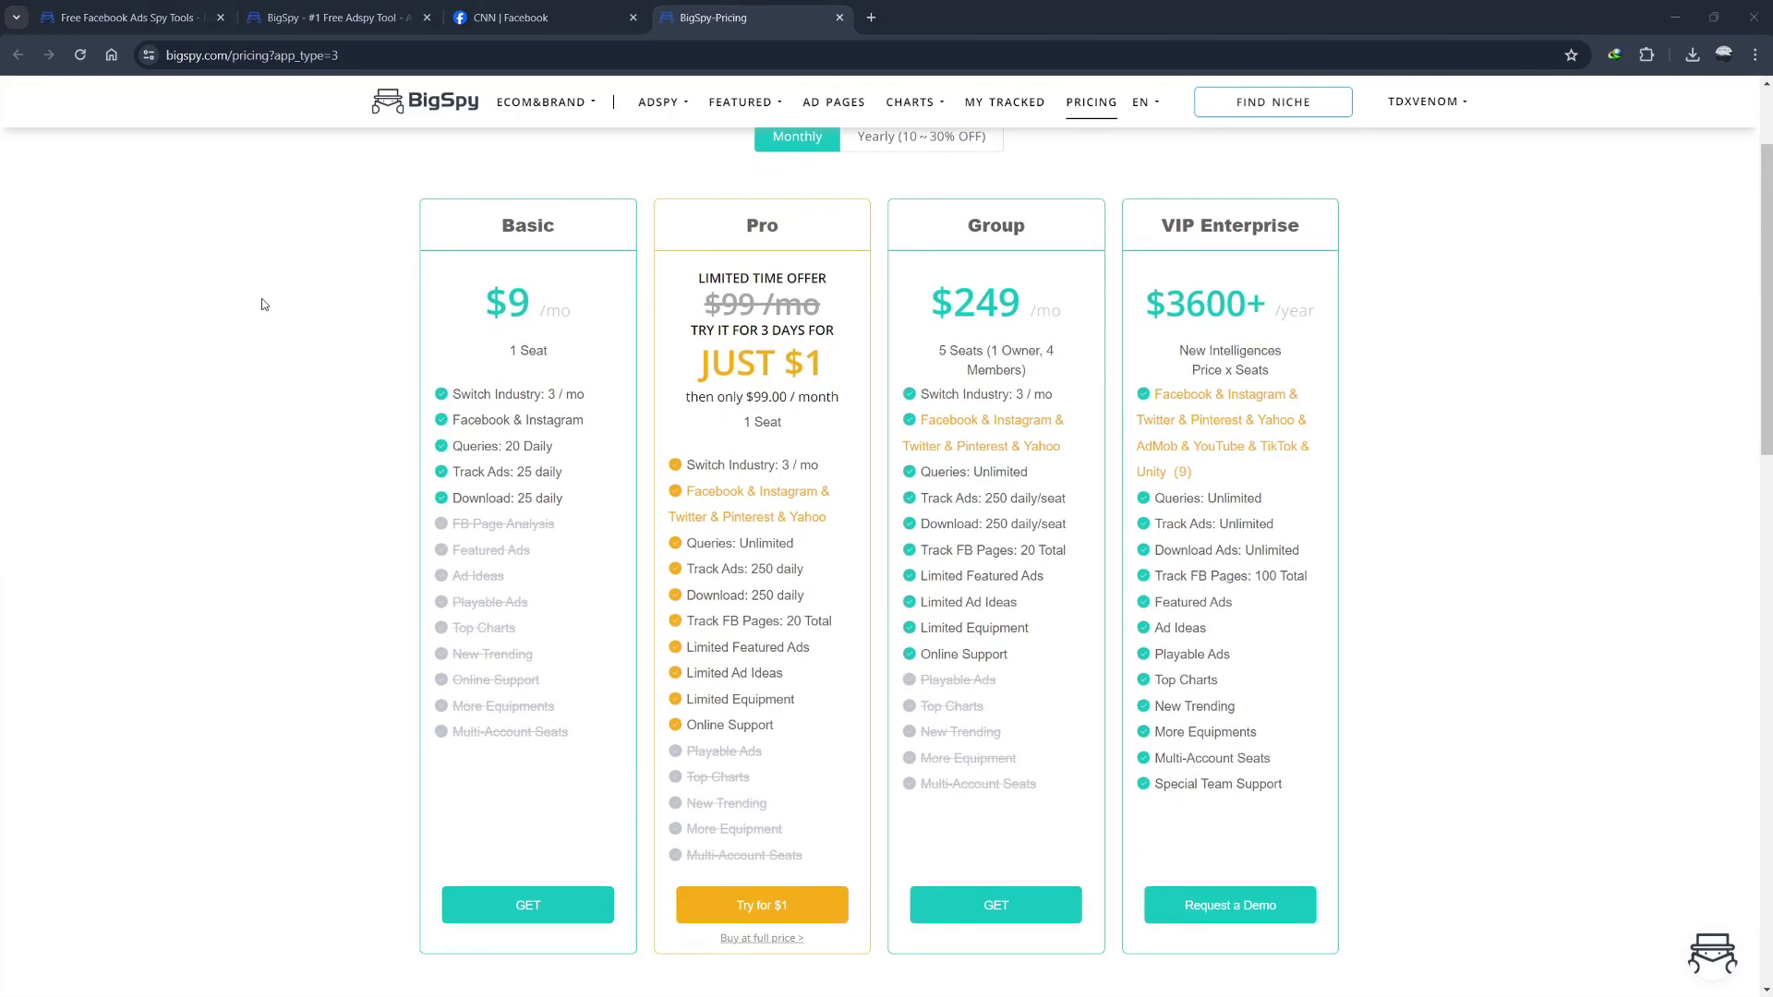
Return to the domain-mode search listing 5K Chinese (Simplified) US video ads.
click(134, 15)
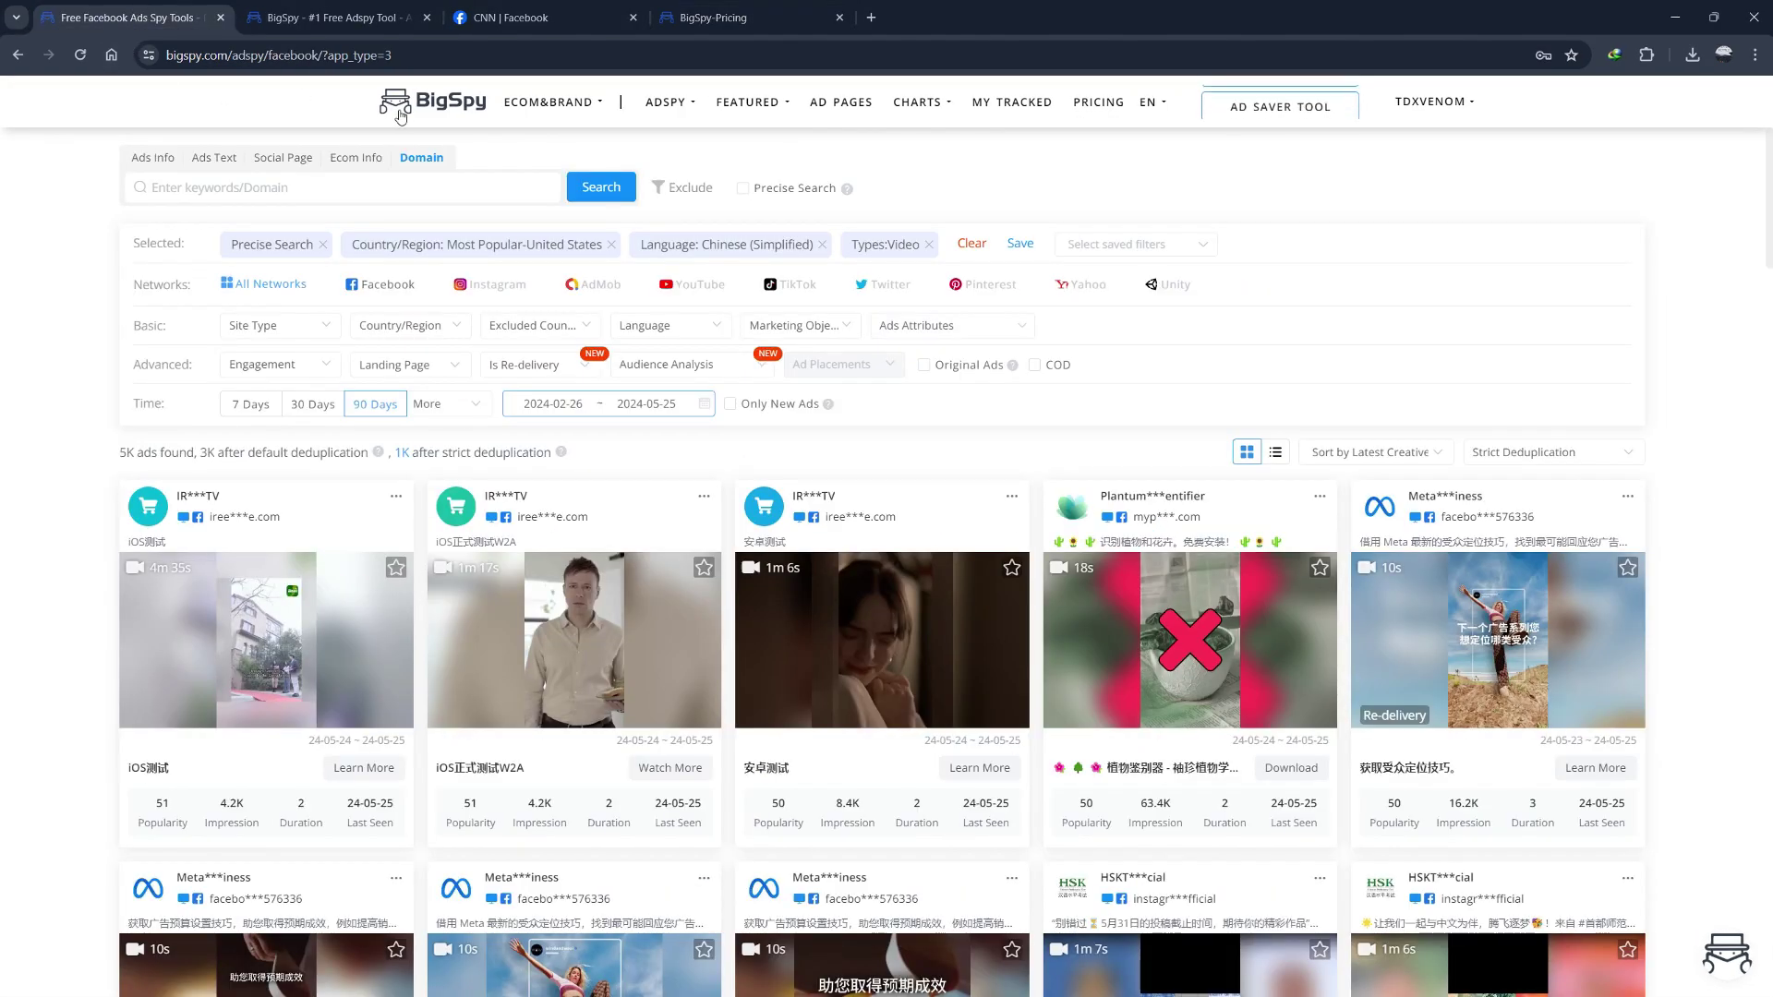